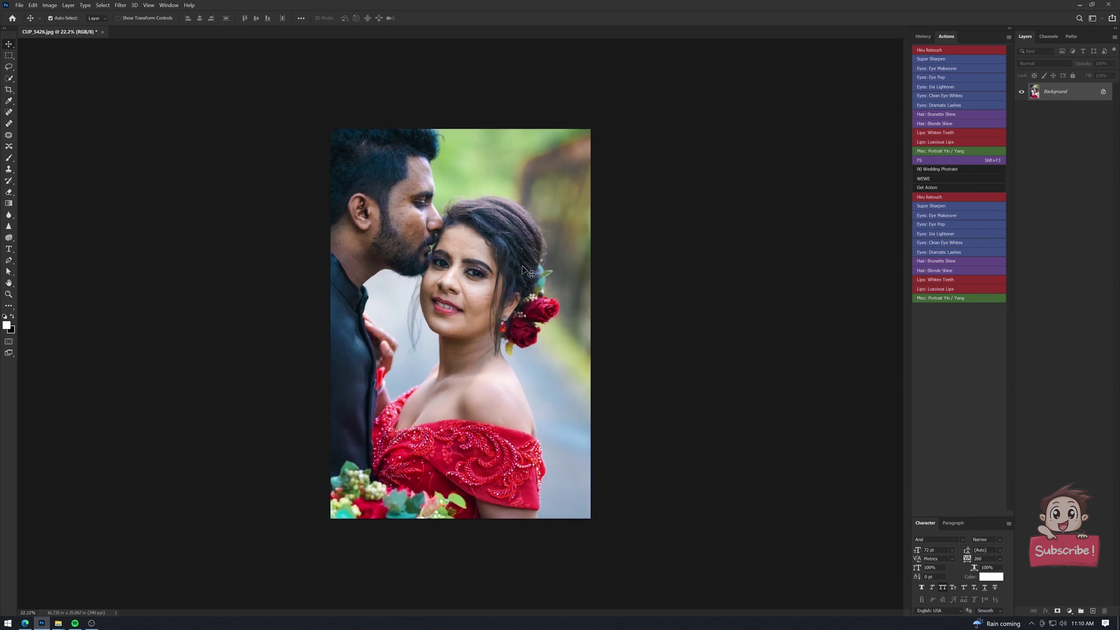
Duplicate the background photo to Layer 1 and open it in the Camera Raw filter.
{"action": "key", "text": "ctrl+j"}
{"action": "key", "text": "ctrl+l"}
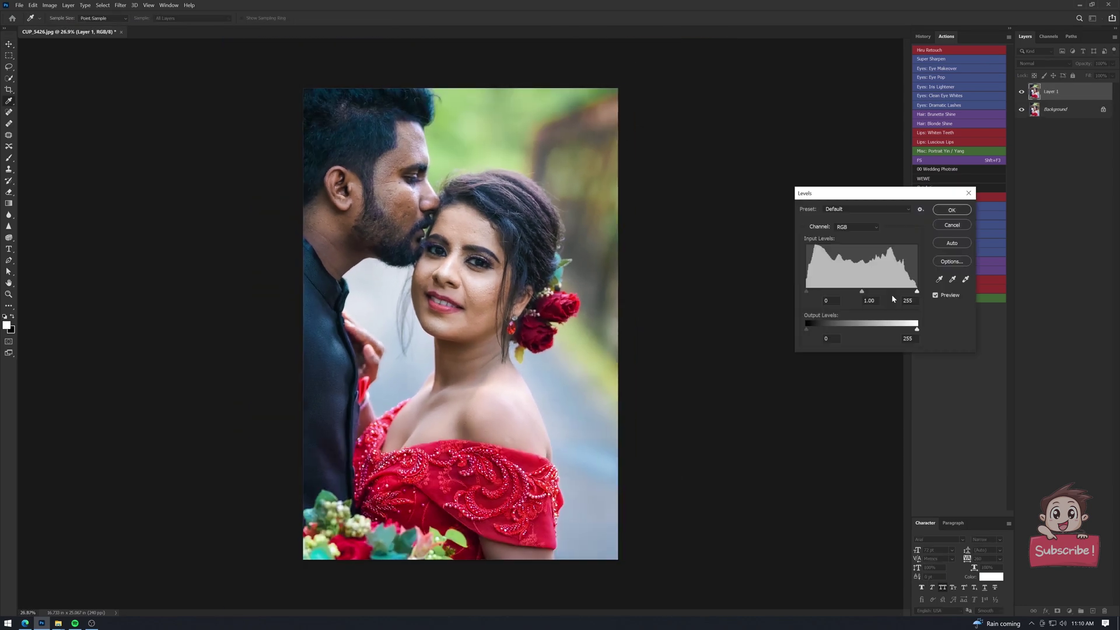
{"action": "key", "text": "Escape"}
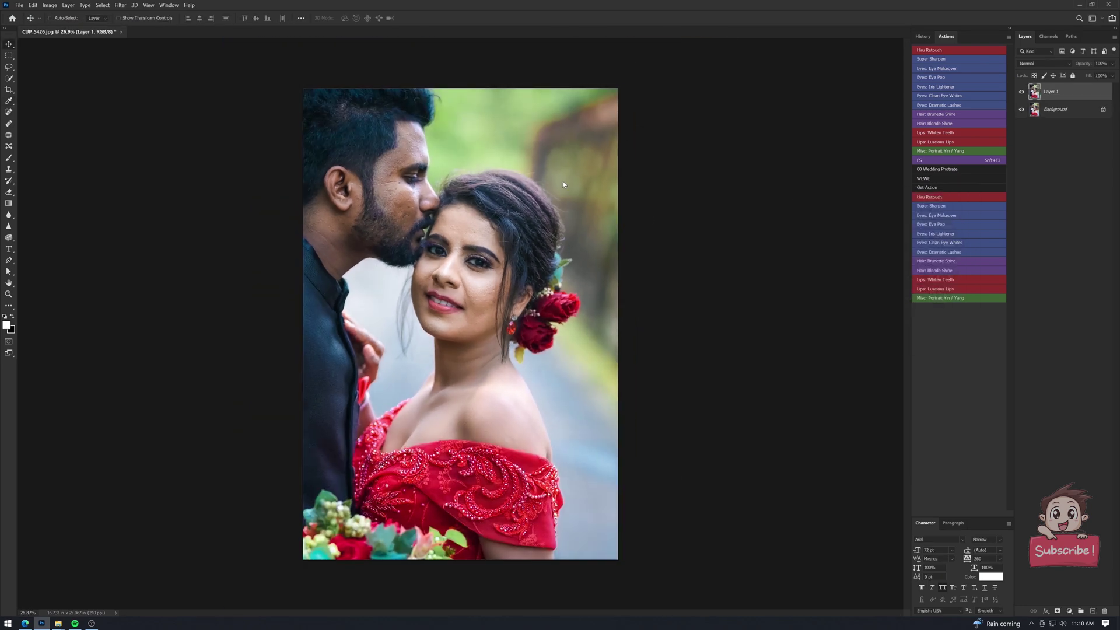
{"action": "key", "text": "ctrl+shift+a"}
Apply favourite preset 3 and open the Color Mixer adjustments.
{"action": "key", "text": "shift+p"}
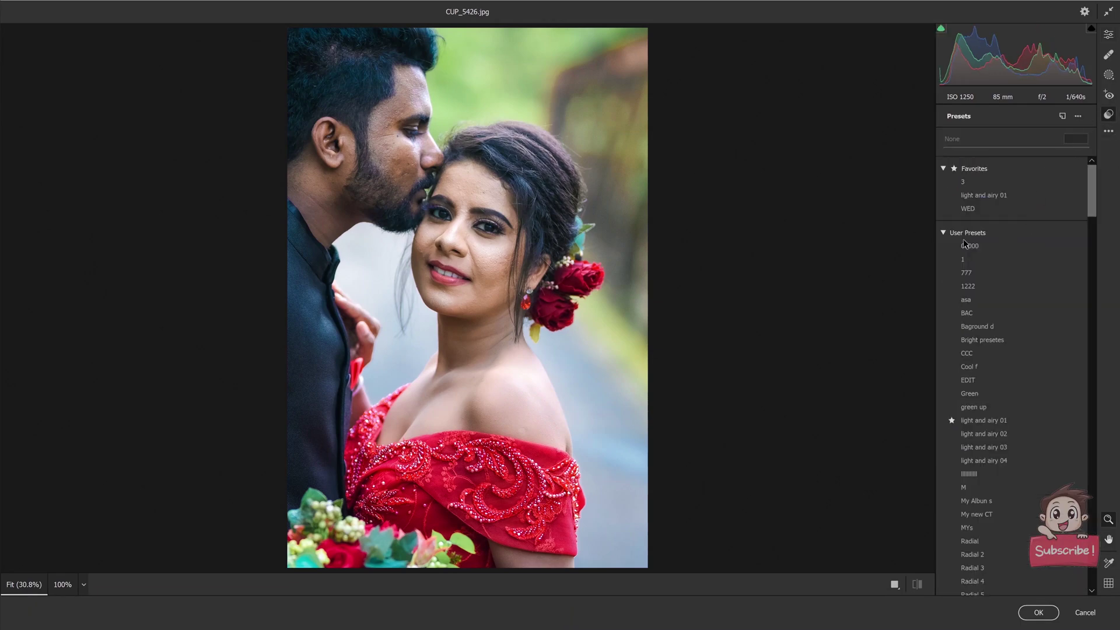
{"action": "left_click", "coordinate": [970, 184]}
{"action": "left_click", "coordinate": [1106, 37]}
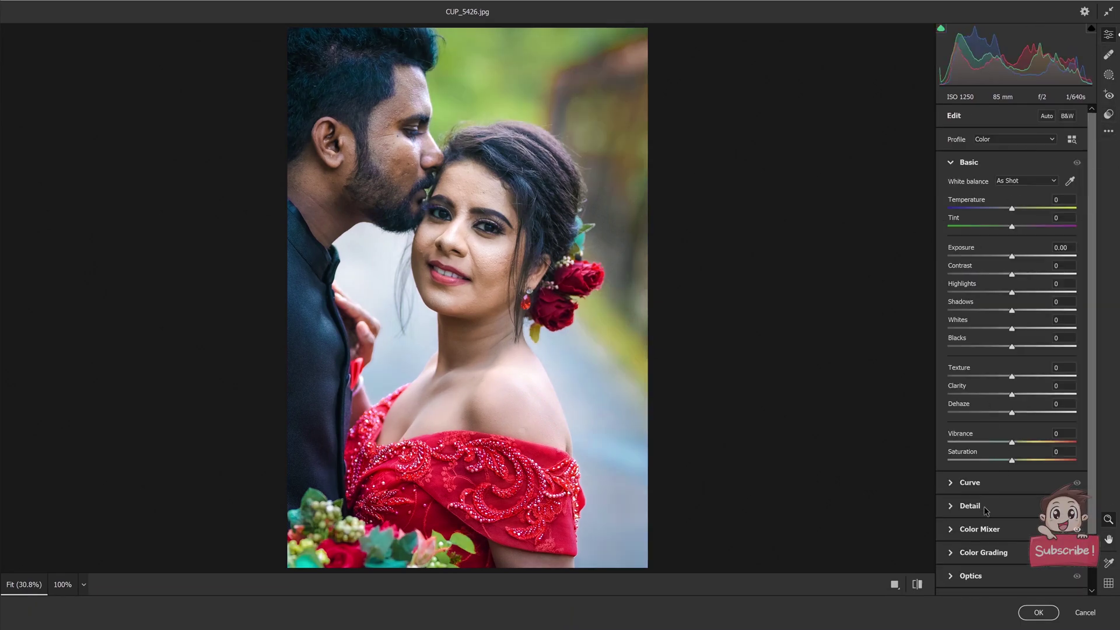
{"action": "left_click", "coordinate": [986, 529]}
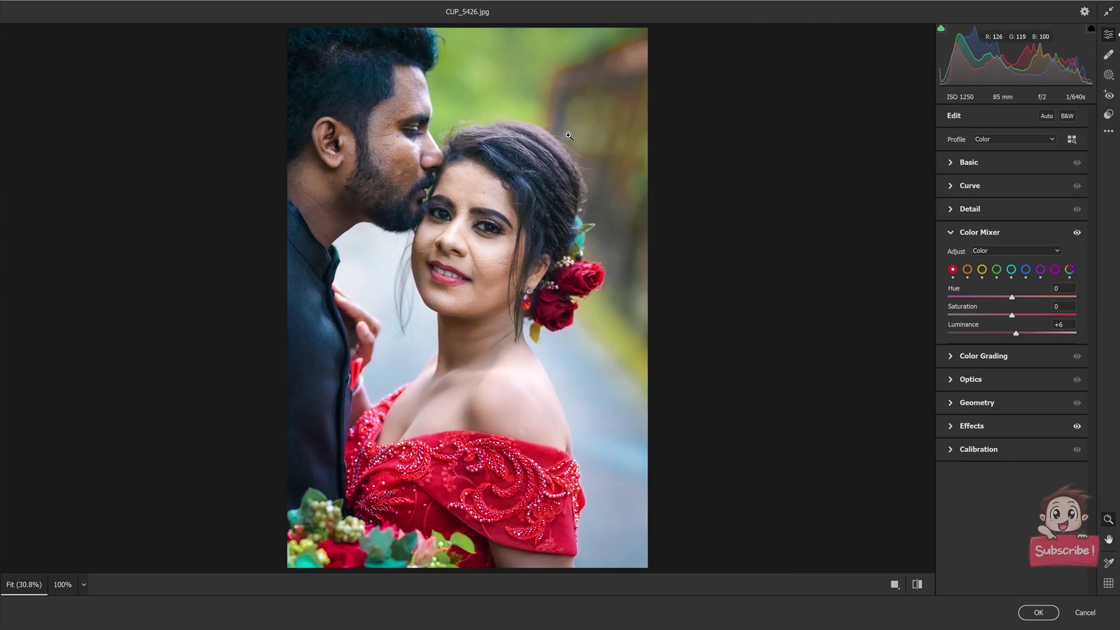
{"action": "left_click", "coordinate": [542, 128]}
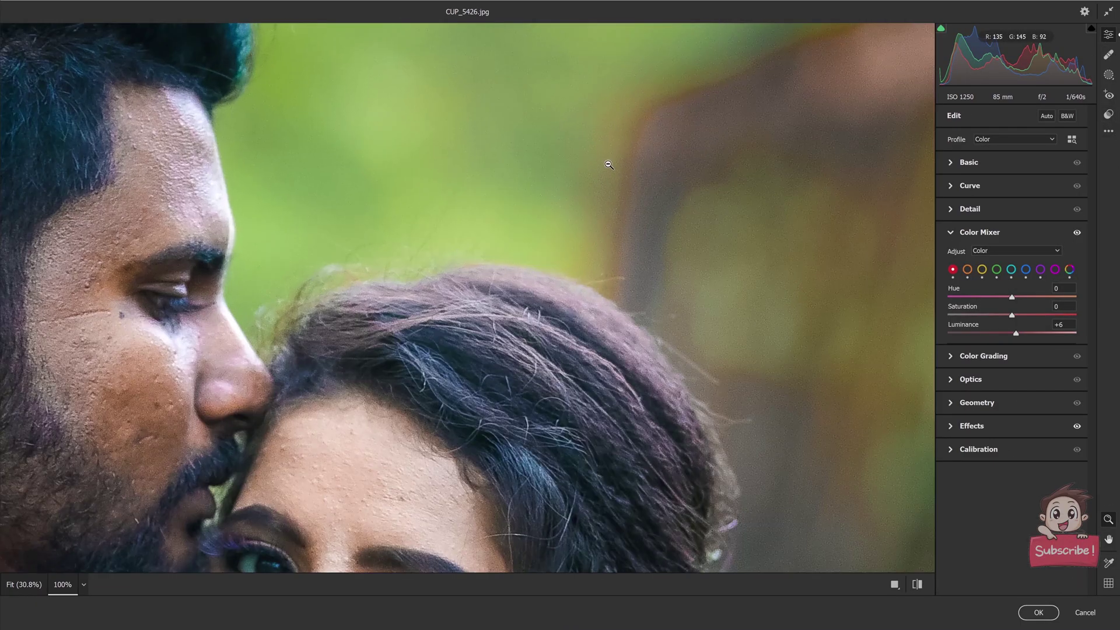
{"action": "left_click", "coordinate": [608, 164]}
Retune yellow, red, blue and orange, and set greens to Hue +19, Saturation +33, Luminance +15.
{"action": "left_click", "coordinate": [981, 269]}
{"action": "mouse_move", "coordinate": [1012, 297]}
{"action": "left_mouse_down"}
{"action": "mouse_move", "coordinate": [995, 297]}
{"action": "mouse_move", "coordinate": [1027, 315]}
{"action": "mouse_move", "coordinate": [1016, 333]}
{"action": "mouse_move", "coordinate": [1007, 315]}
{"action": "mouse_move", "coordinate": [997, 333]}
{"action": "mouse_move", "coordinate": [1021, 333]}
{"action": "left_mouse_up"}
{"action": "left_click", "coordinate": [953, 270]}
{"action": "left_click", "coordinate": [1025, 269]}
{"action": "left_click", "coordinate": [967, 269]}
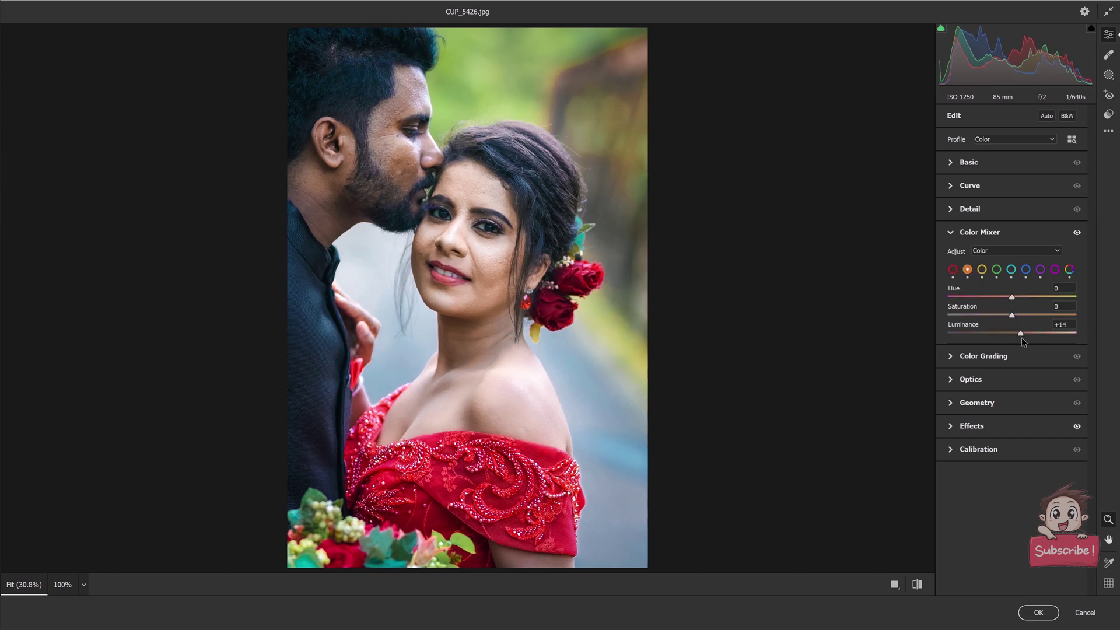
{"action": "left_click", "coordinate": [993, 452]}
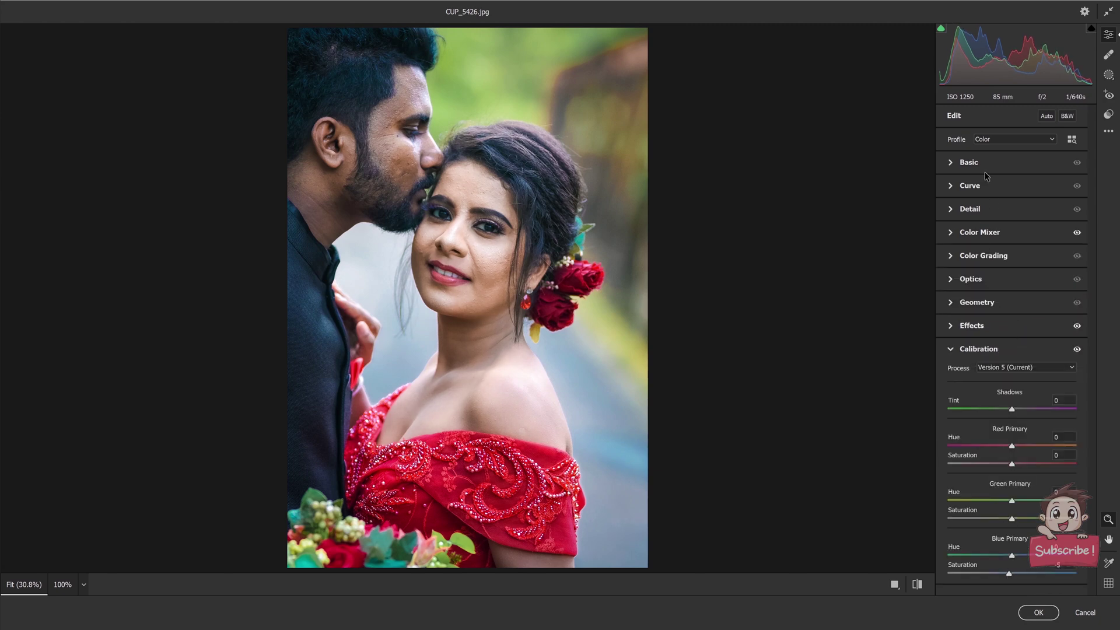
{"action": "left_click", "coordinate": [992, 239]}
{"action": "left_click", "coordinate": [996, 269]}
{"action": "left_click_drag", "start_coordinate": [1011, 333], "coordinate": [1014, 332]}
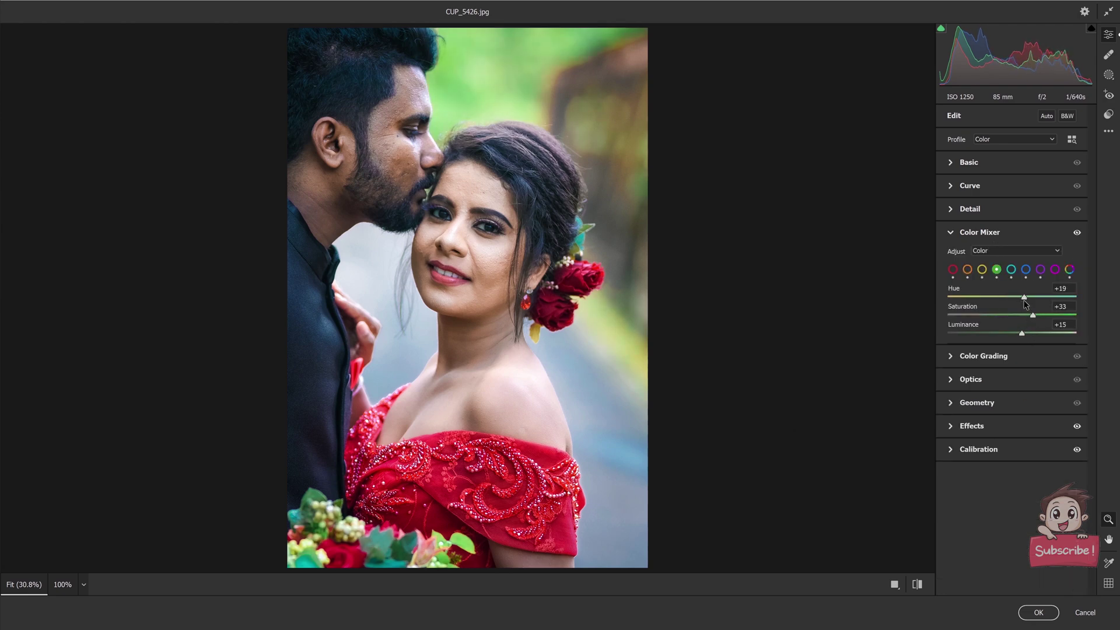
Add a linear gradient mask from top right toward the faces and raise its exposure.
{"action": "left_click", "coordinate": [1108, 75]}
{"action": "left_click", "coordinate": [986, 205]}
{"action": "left_click_drag", "start_coordinate": [546, 94], "coordinate": [406, 367]}
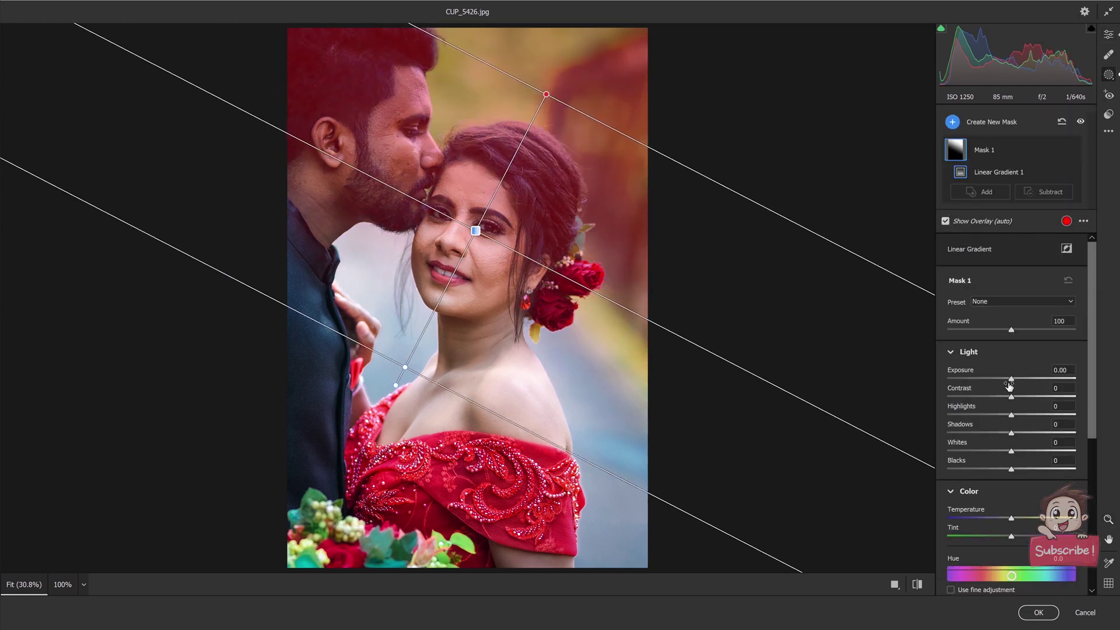
{"action": "left_click_drag", "start_coordinate": [1011, 379], "coordinate": [1017, 380]}
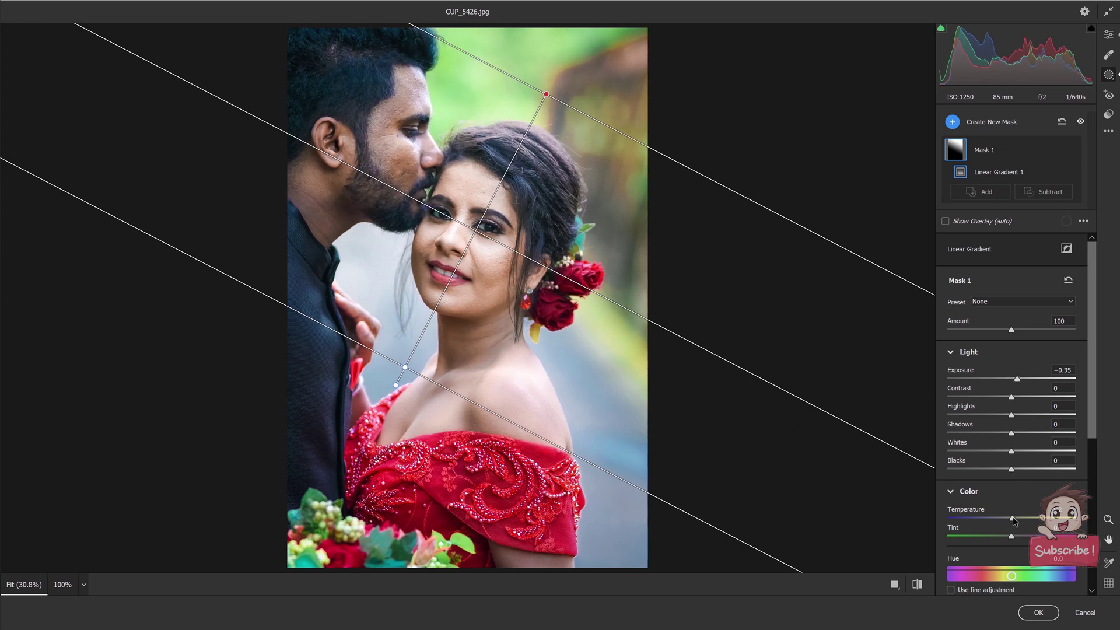
Add a second diagonal linear gradient from the bottom, brighten it, and apply the edits to Layer 1.
{"action": "left_click", "coordinate": [952, 121]}
{"action": "left_click", "coordinate": [992, 178]}
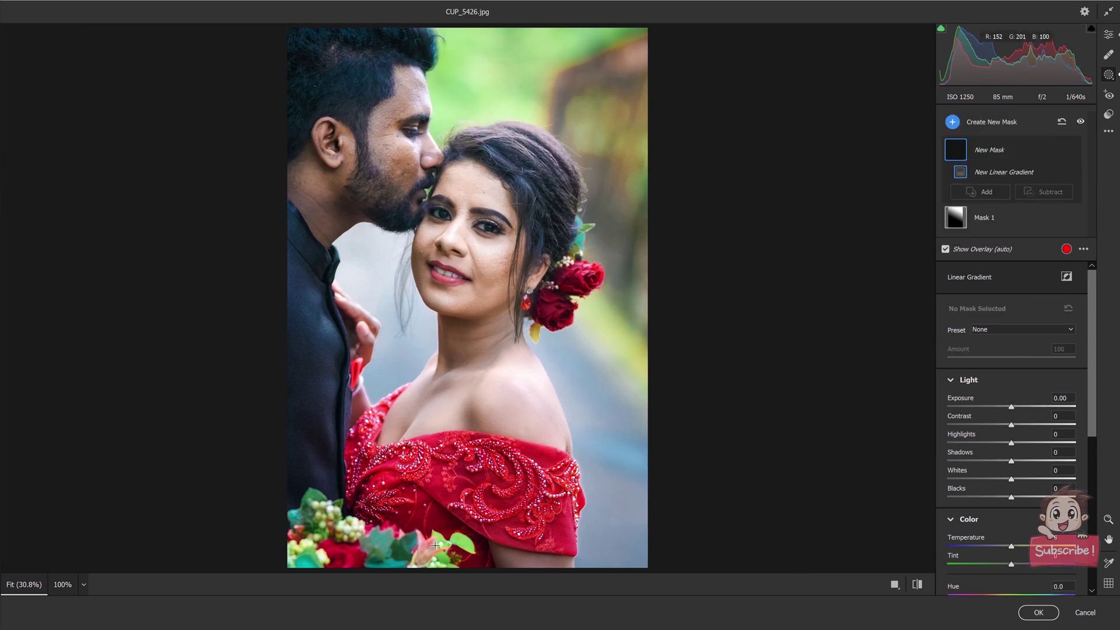
{"action": "left_click_drag", "start_coordinate": [426, 544], "coordinate": [492, 187]}
{"action": "mouse_move", "coordinate": [1011, 496]}
{"action": "left_mouse_down"}
{"action": "mouse_move", "coordinate": [1030, 496]}
{"action": "mouse_move", "coordinate": [1009, 497]}
{"action": "left_mouse_up"}
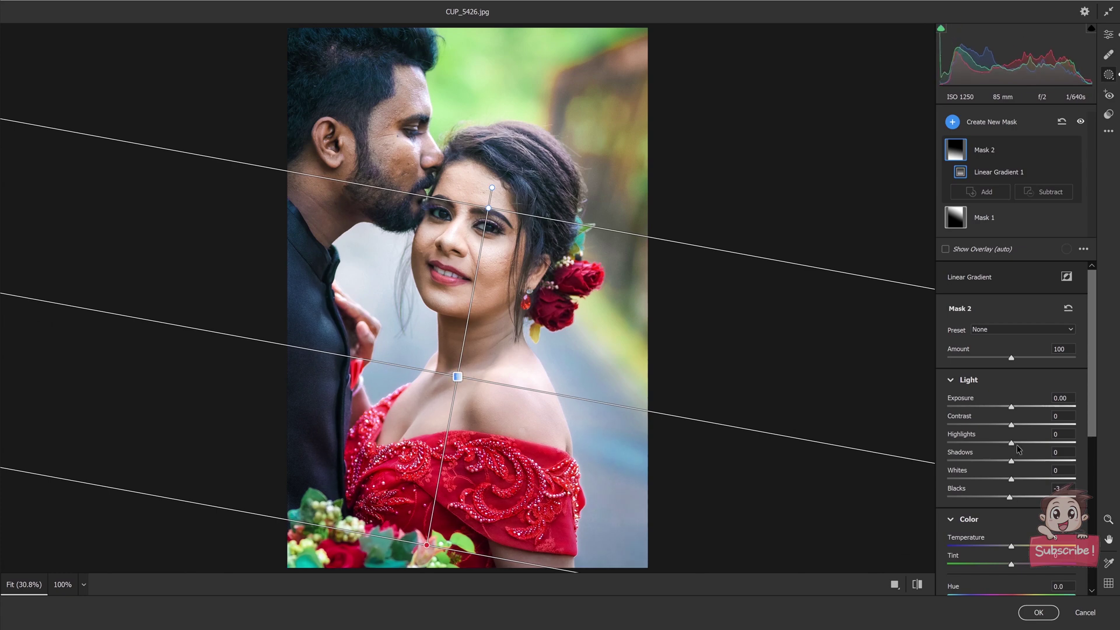
{"action": "left_click_drag", "start_coordinate": [1029, 58], "coordinate": [1043, 59]}
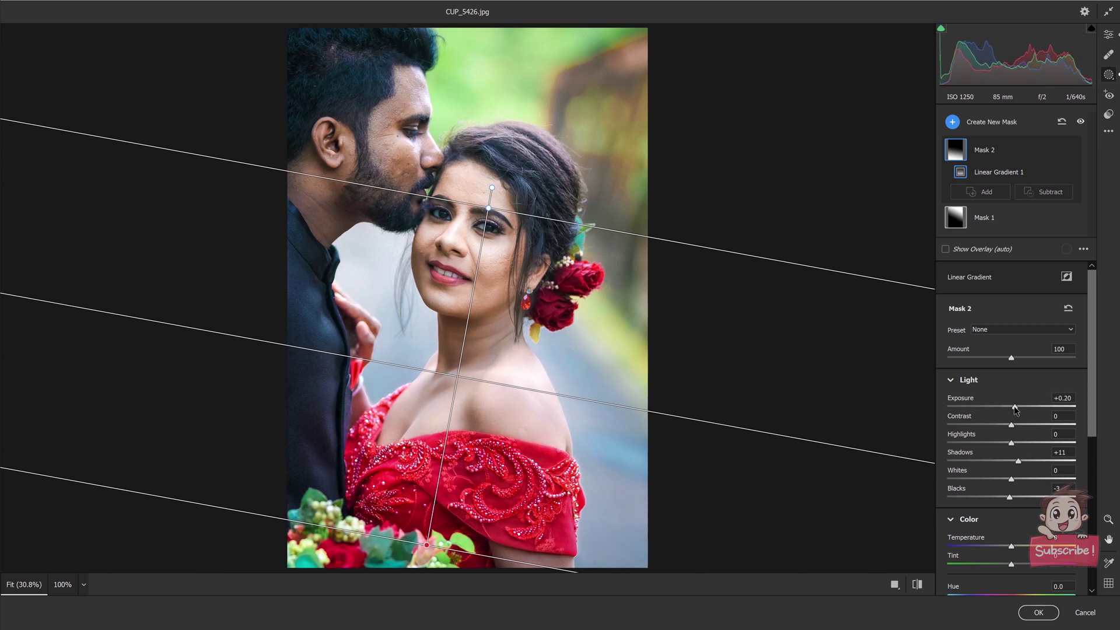
{"action": "left_click_drag", "start_coordinate": [416, 542], "coordinate": [330, 489]}
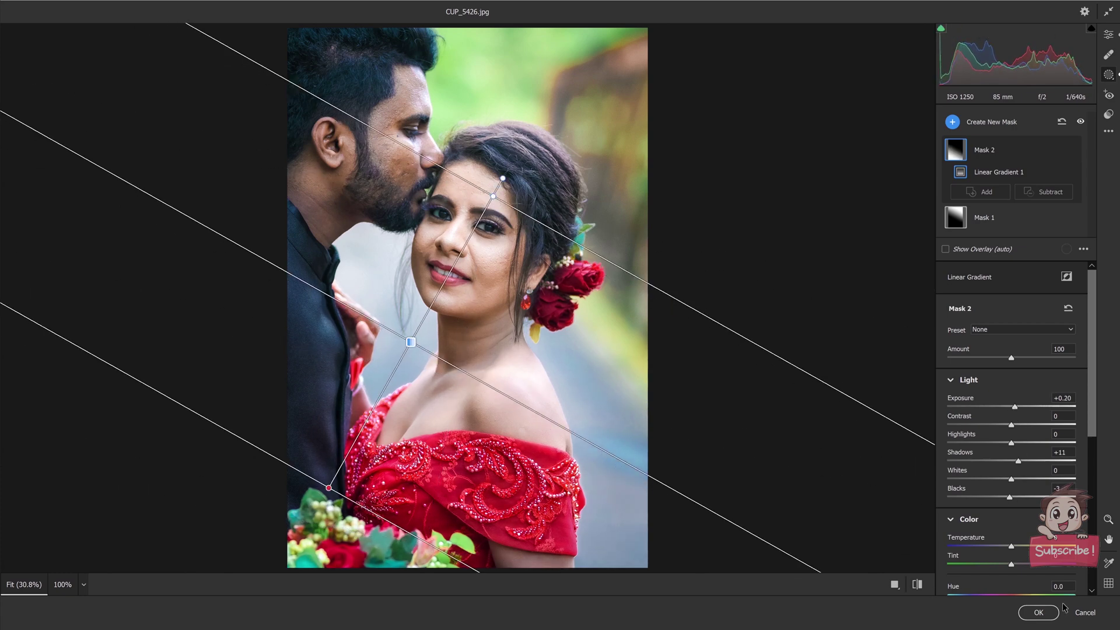
{"action": "key", "text": "Return"}
Add a layer mask to Layer 1 and paint on it over the bride's face at 20% opacity.
{"action": "scroll", "coordinate": [390, 267], "scroll_direction": "up", "scroll_amount": 3}
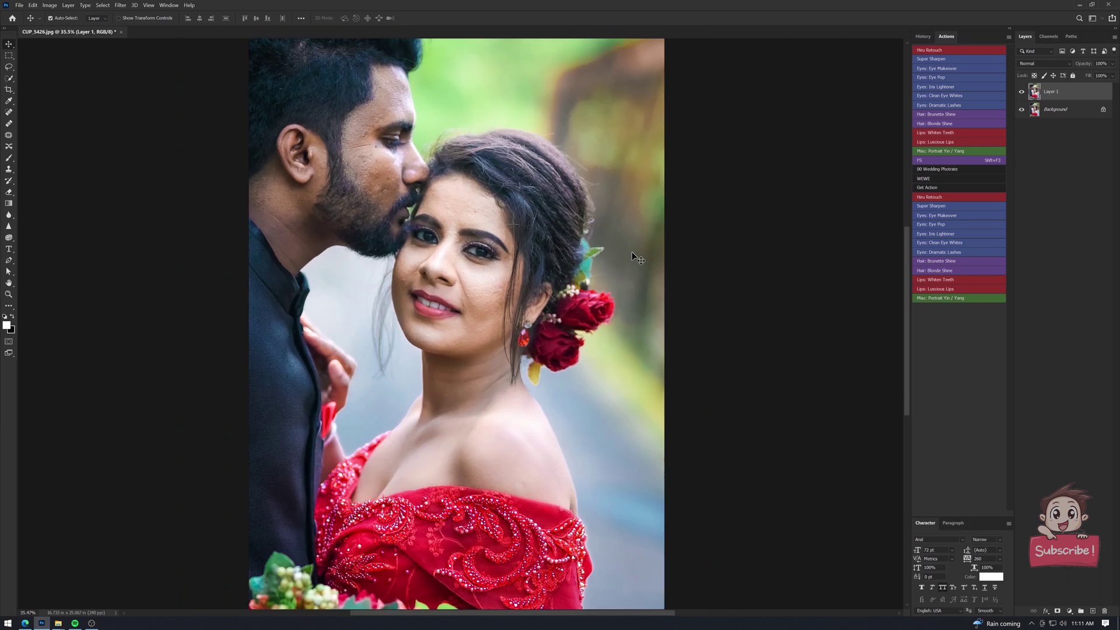
{"action": "key", "text": "e"}
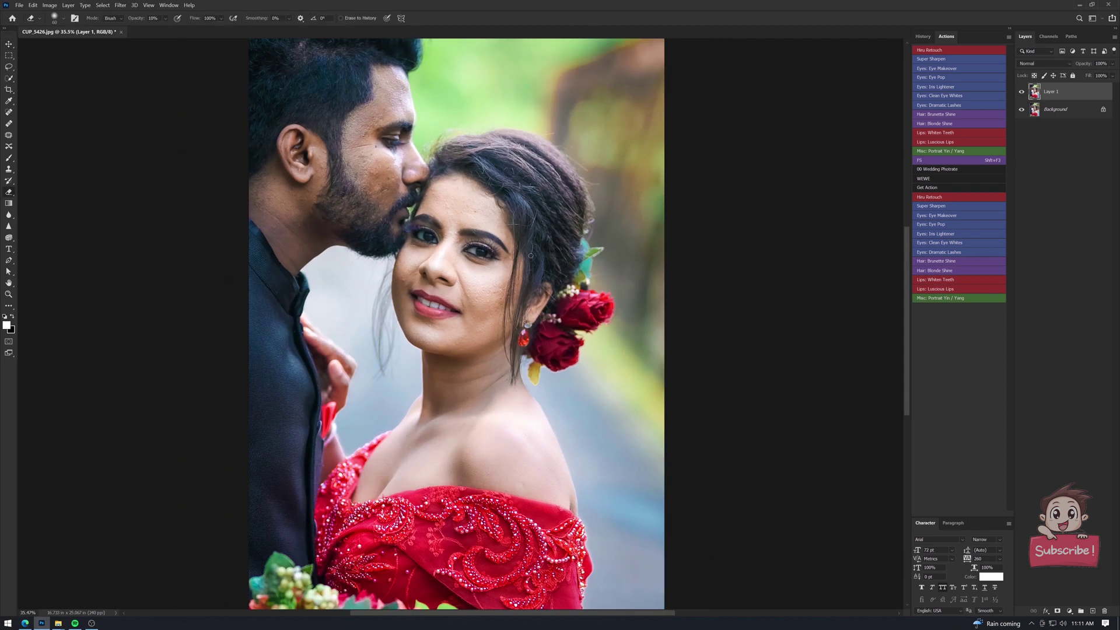
{"action": "left_click", "coordinate": [1058, 610]}
{"action": "key", "text": "b"}
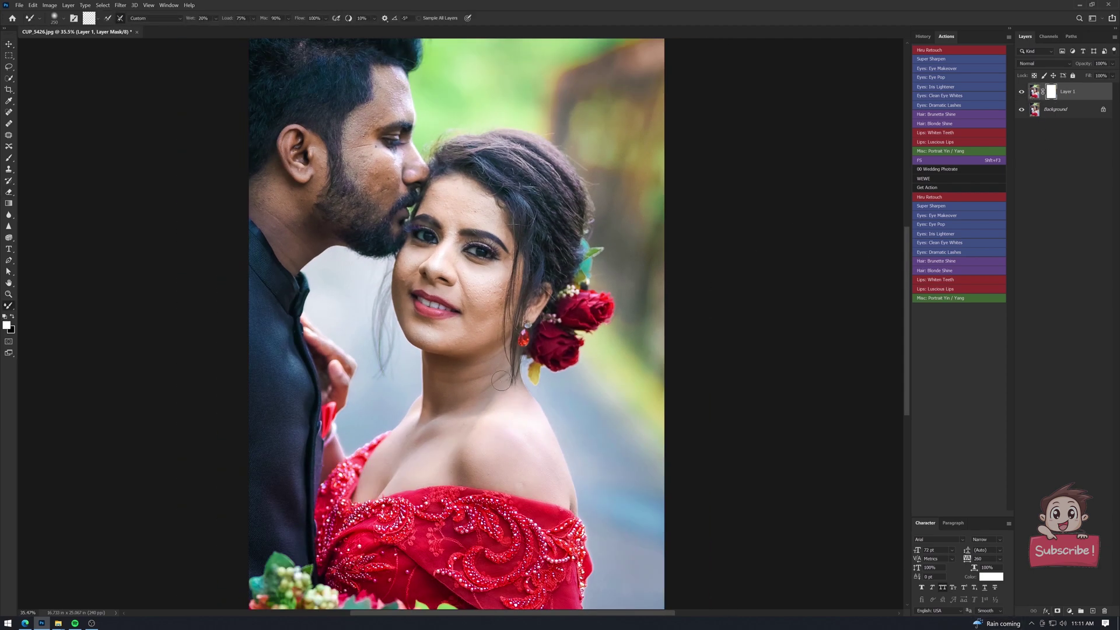
{"action": "key", "text": "shift+b"}
{"action": "key", "text": "x"}
{"action": "scroll", "coordinate": [494, 244], "scroll_direction": "up", "scroll_amount": 2}
{"action": "scroll", "coordinate": [495, 243], "scroll_direction": "up", "scroll_amount": 2}
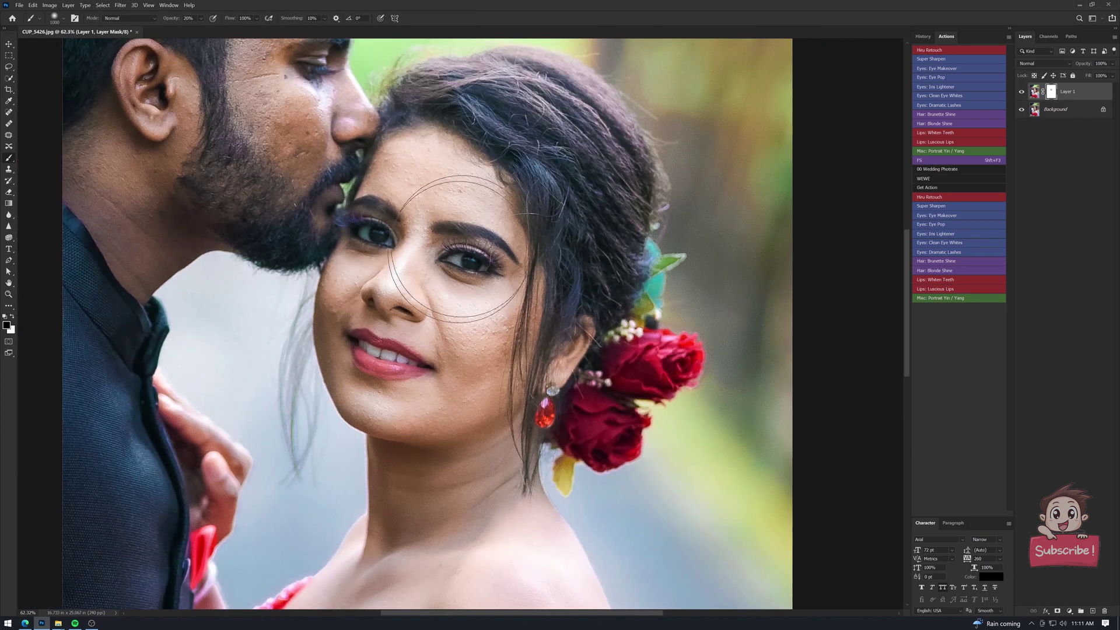
{"action": "scroll", "coordinate": [449, 303], "scroll_direction": "down", "scroll_amount": 3}
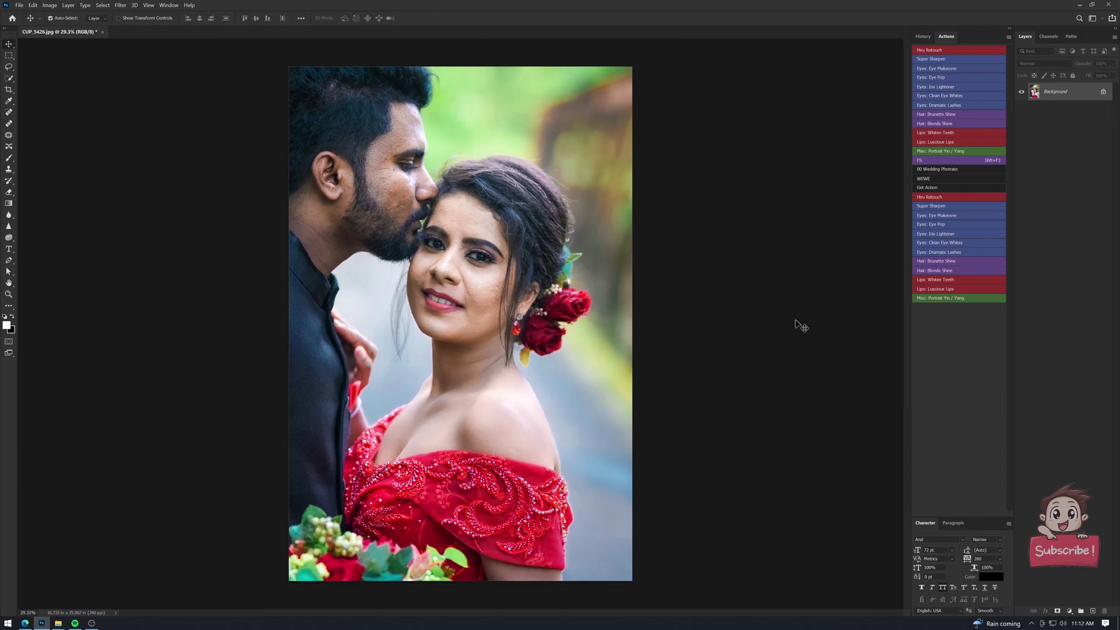
Set up Group 1 with a Layer 1 copy and mixer-brush smooth the forehead and cheek.
{"action": "key", "text": "shift+F3"}
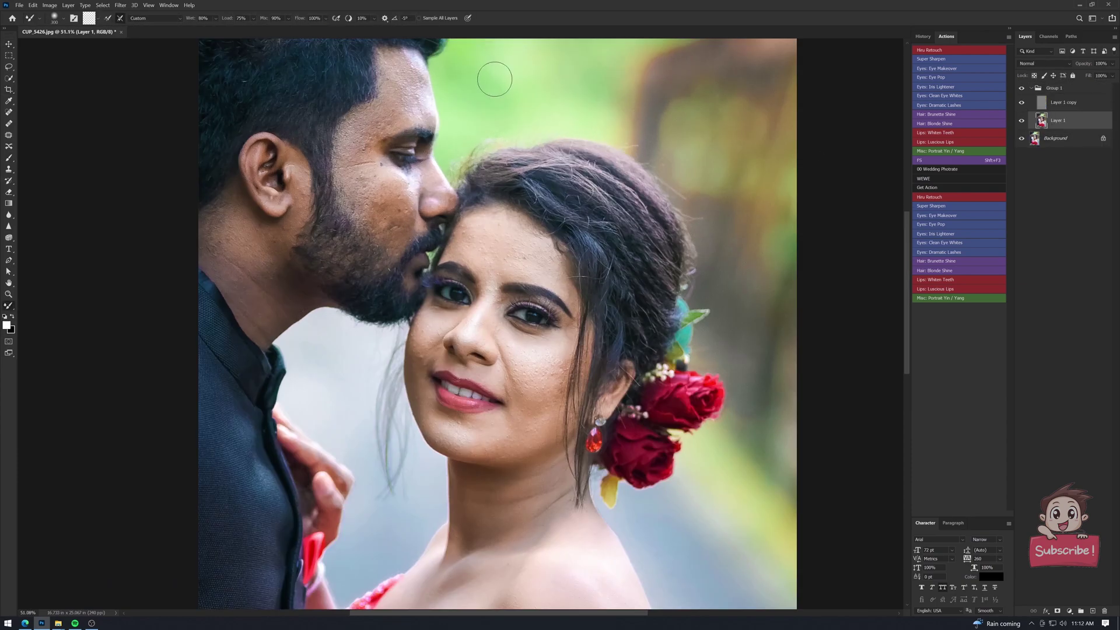
{"action": "scroll", "coordinate": [494, 80], "scroll_direction": "up", "scroll_amount": 1}
{"action": "scroll", "coordinate": [443, 117], "scroll_direction": "up", "scroll_amount": 1}
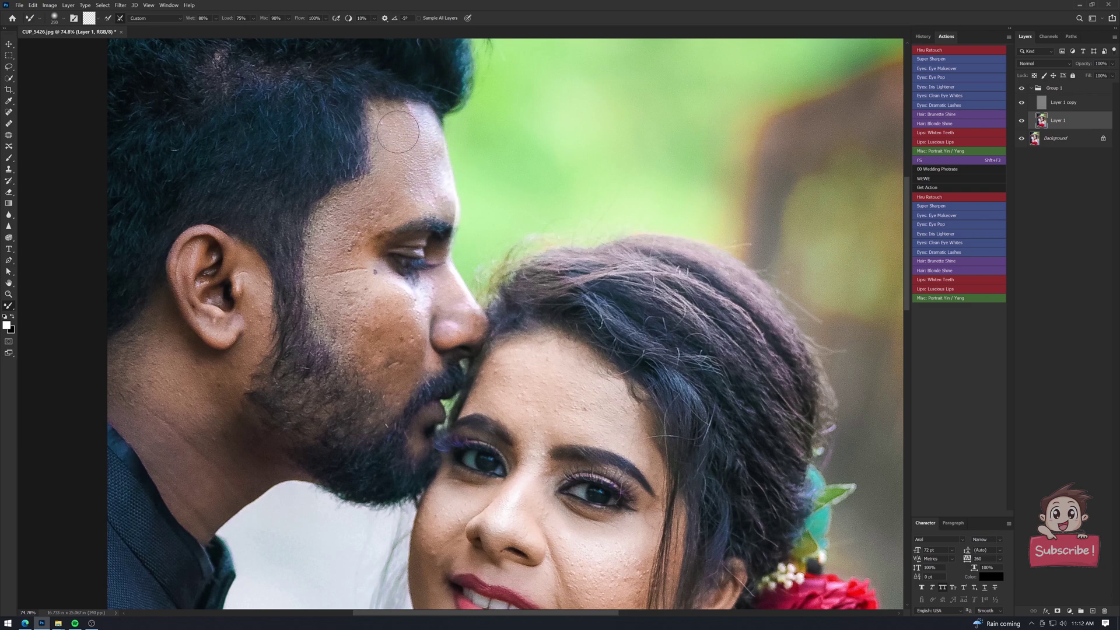
{"action": "key", "text": "]"}
{"action": "left_click_drag", "start_coordinate": [409, 123], "coordinate": [407, 202]}
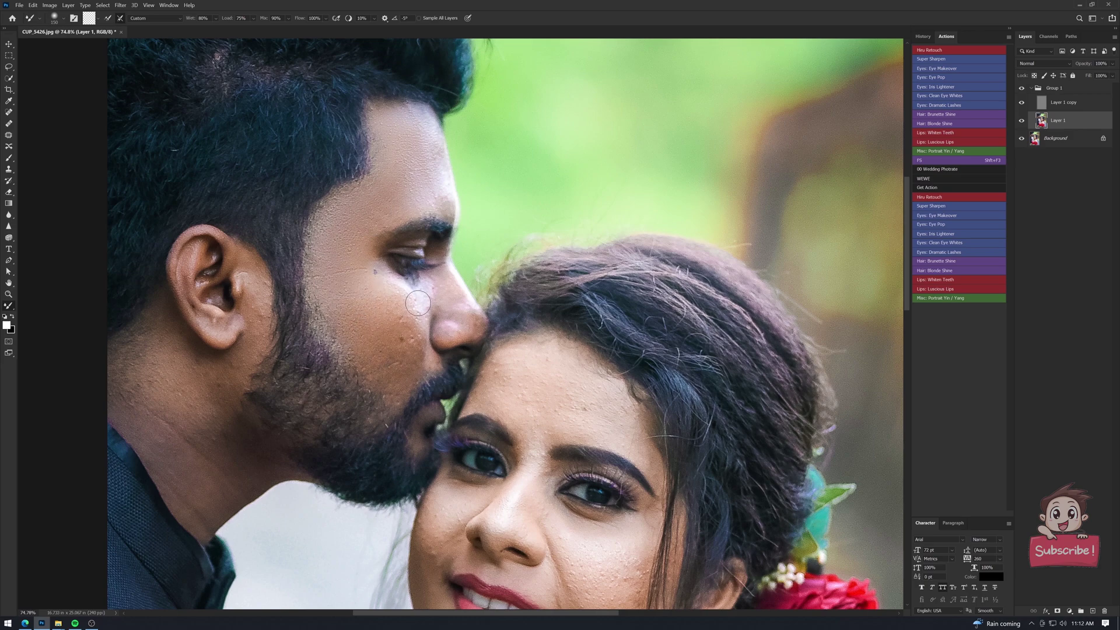
{"action": "left_click_drag", "start_coordinate": [418, 302], "coordinate": [349, 291]}
{"action": "key", "text": "]"}
{"action": "key", "text": "]"}
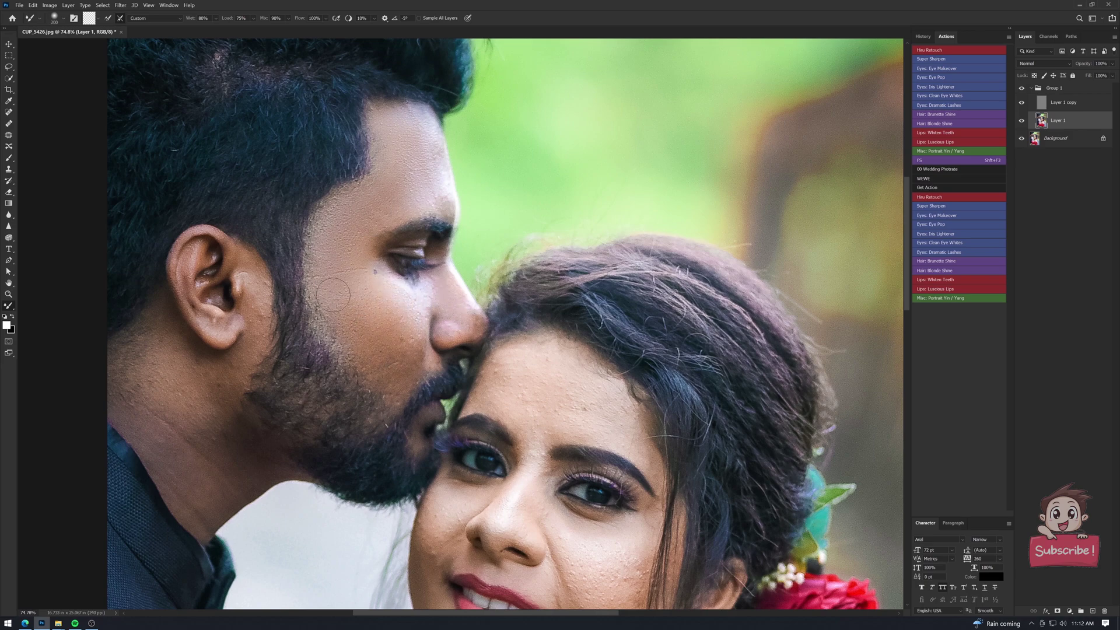
{"action": "scroll", "coordinate": [333, 294], "scroll_direction": "down", "scroll_amount": 2}
{"action": "key", "text": "["}
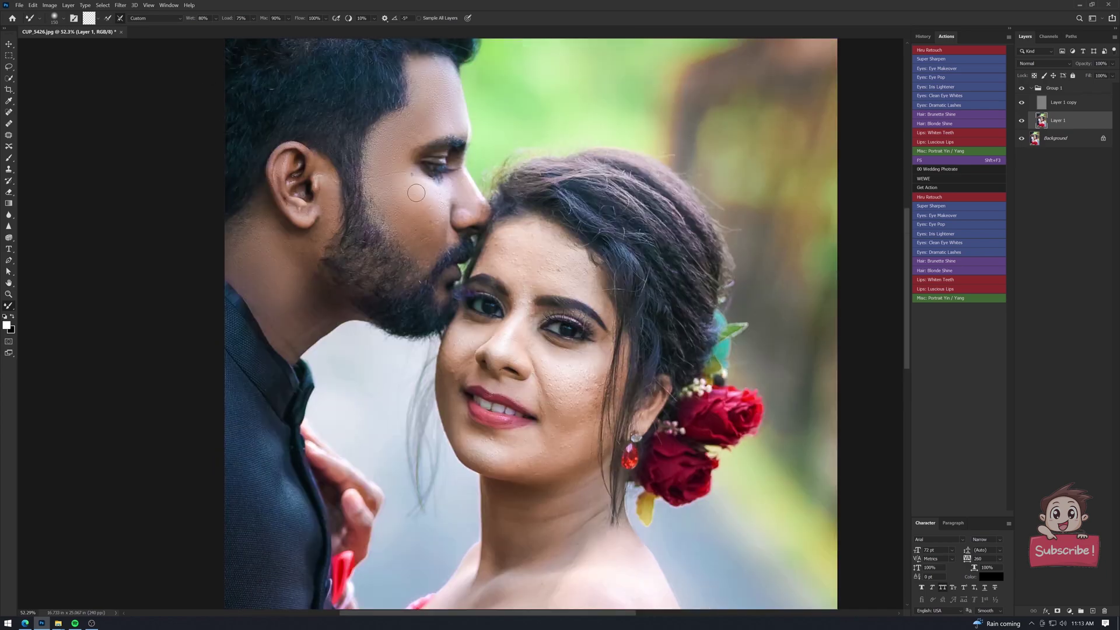
{"action": "scroll", "coordinate": [525, 249], "scroll_direction": "up", "scroll_amount": 5}
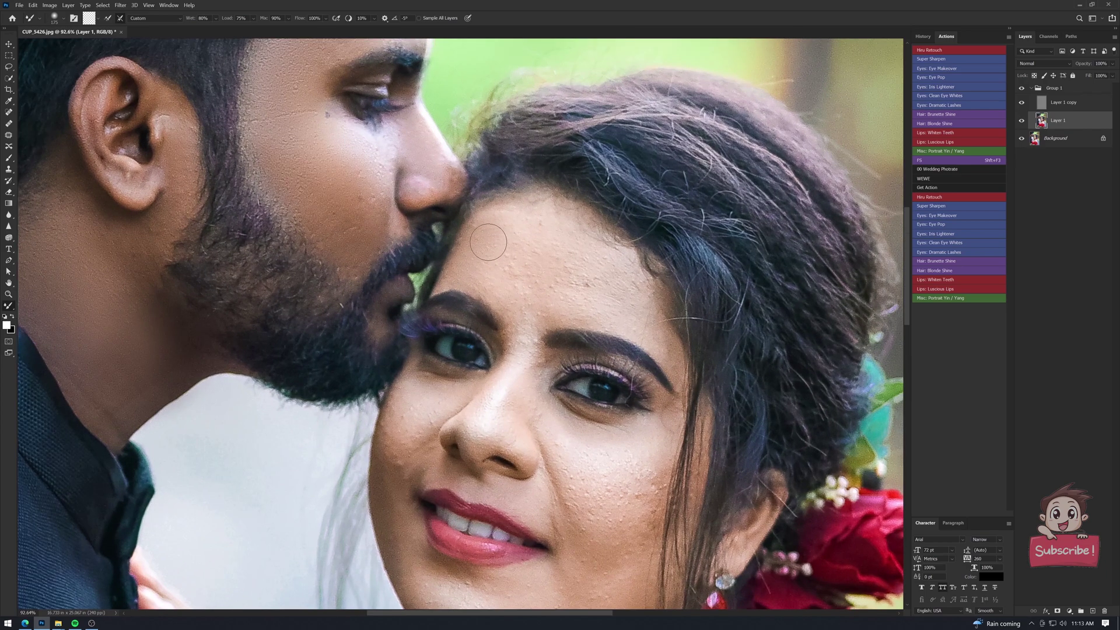
Continue smoothing her cheeks, eye area and chin with a progressively smaller brush.
{"action": "key", "text": "bracketleft"}
{"action": "key", "text": "bracketleft"}
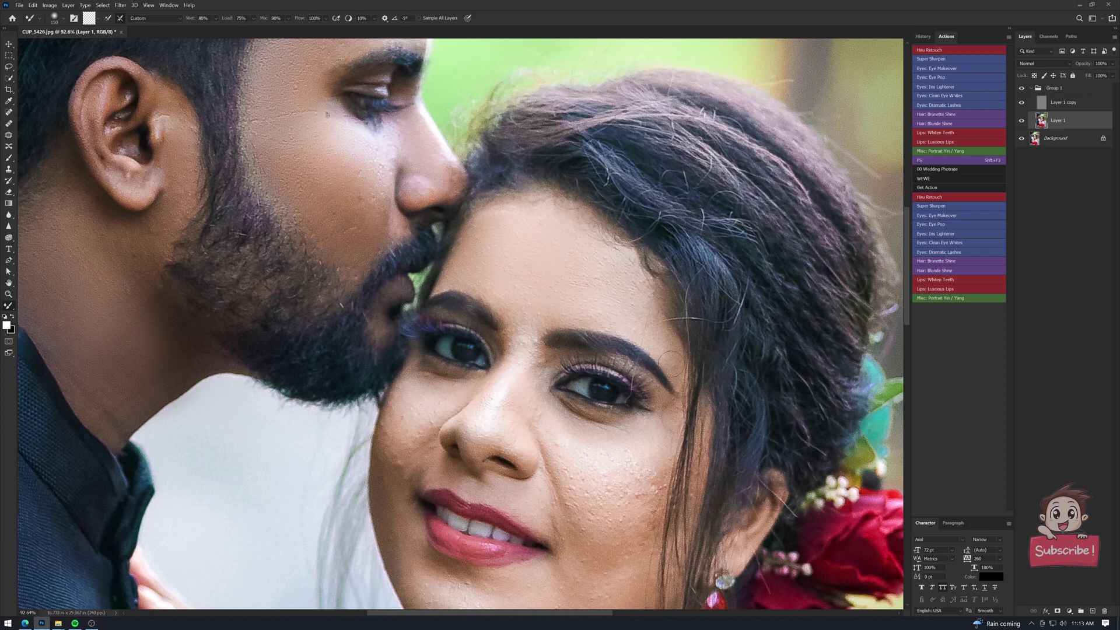
{"action": "left_click_drag", "start_coordinate": [537, 378], "coordinate": [554, 244]}
{"action": "key", "text": "bracketleft"}
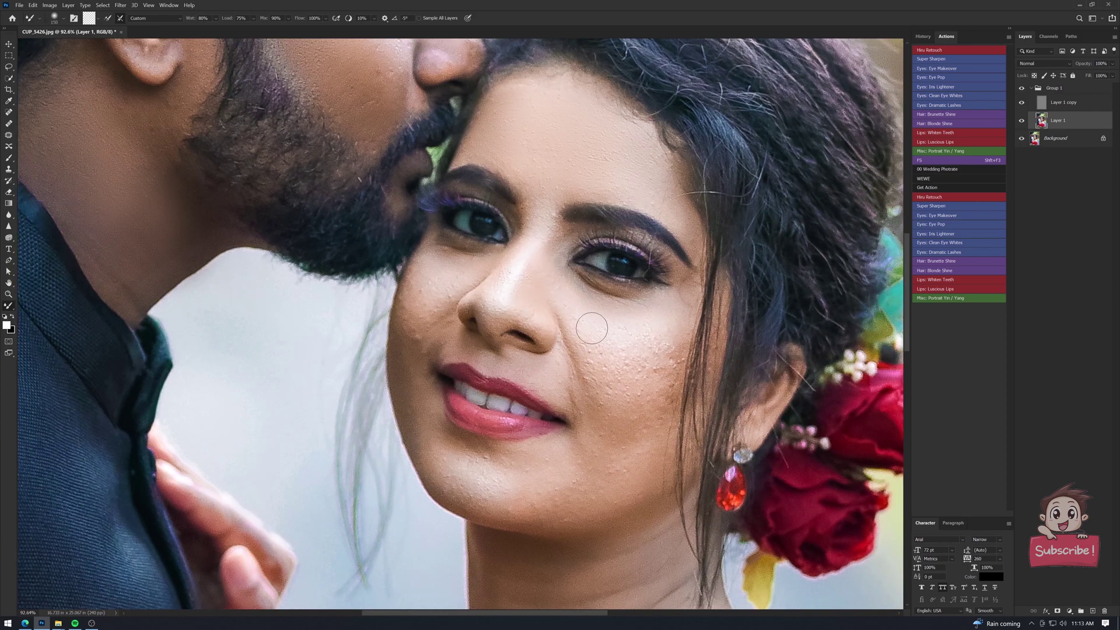
{"action": "scroll", "coordinate": [589, 315], "scroll_direction": "down", "scroll_amount": 3}
{"action": "key", "text": "bracketright"}
{"action": "key", "text": "bracketleft"}
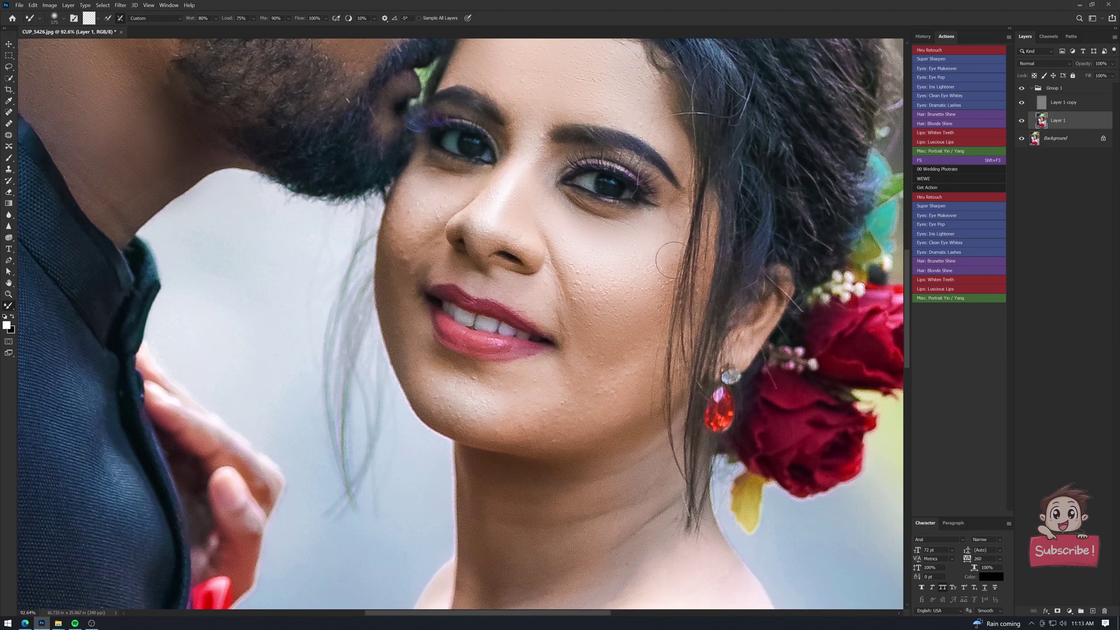
{"action": "key", "text": "bracketleft"}
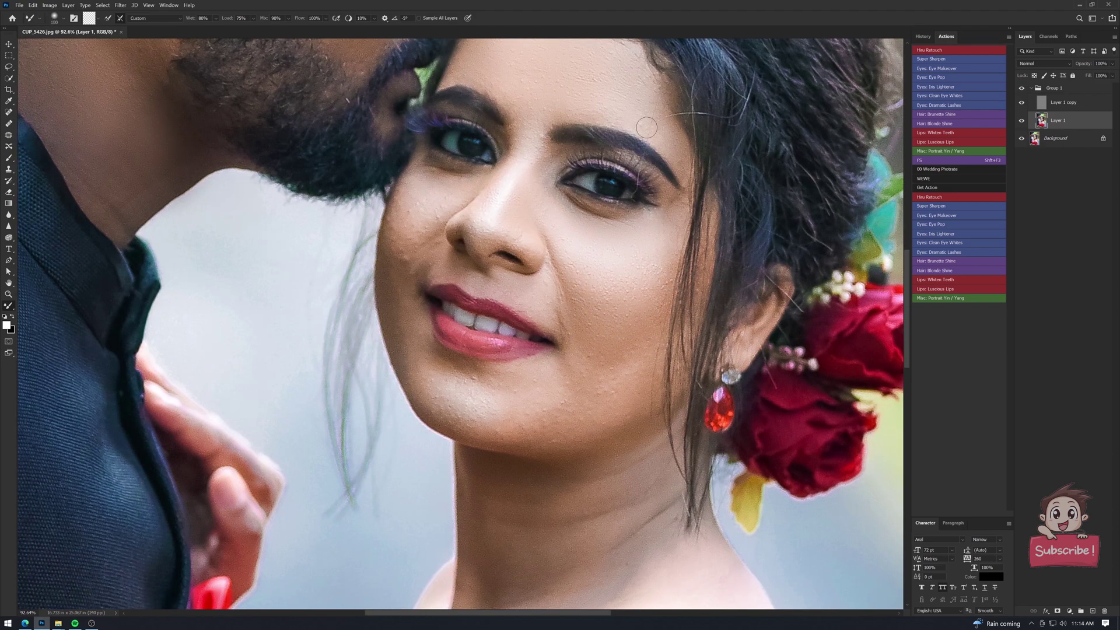
{"action": "key", "text": "bracketleft"}
{"action": "key", "text": "bracketleft"}
{"action": "key", "text": "bracketleft"}
{"action": "key", "text": "bracketleft"}
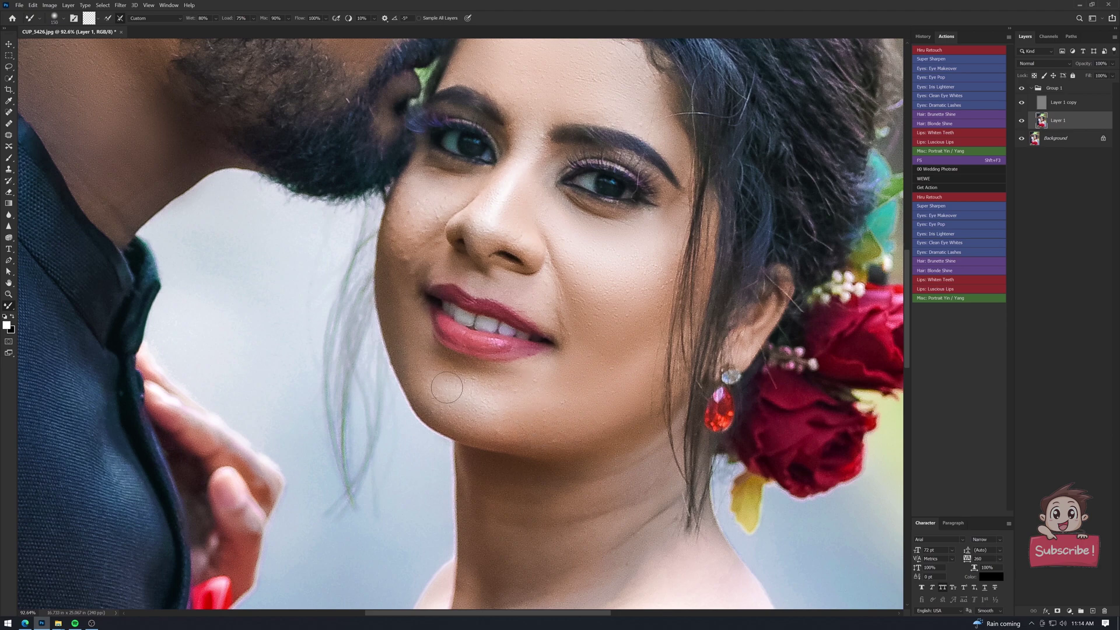
{"action": "scroll", "coordinate": [421, 240], "scroll_direction": "up", "scroll_amount": 2}
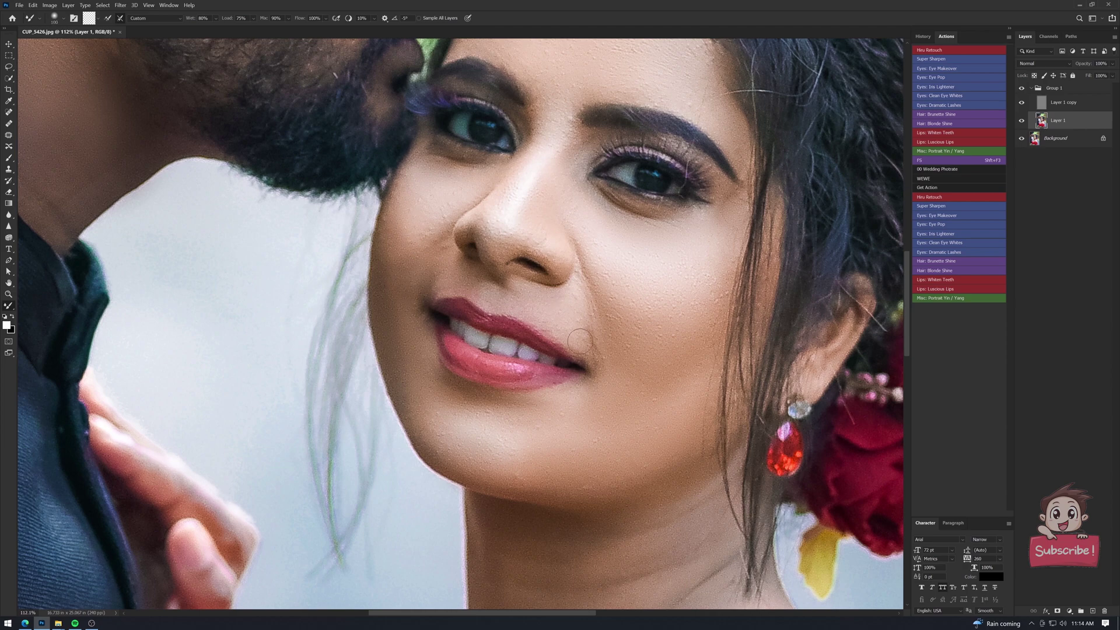
{"action": "key", "text": "bracketleft"}
Smooth the wrinkle lines across the woman's neck with an enlarged mixer brush.
{"action": "scroll", "coordinate": [575, 233], "scroll_direction": "down", "scroll_amount": 5}
{"action": "scroll", "coordinate": [575, 233], "scroll_direction": "up", "scroll_amount": 4}
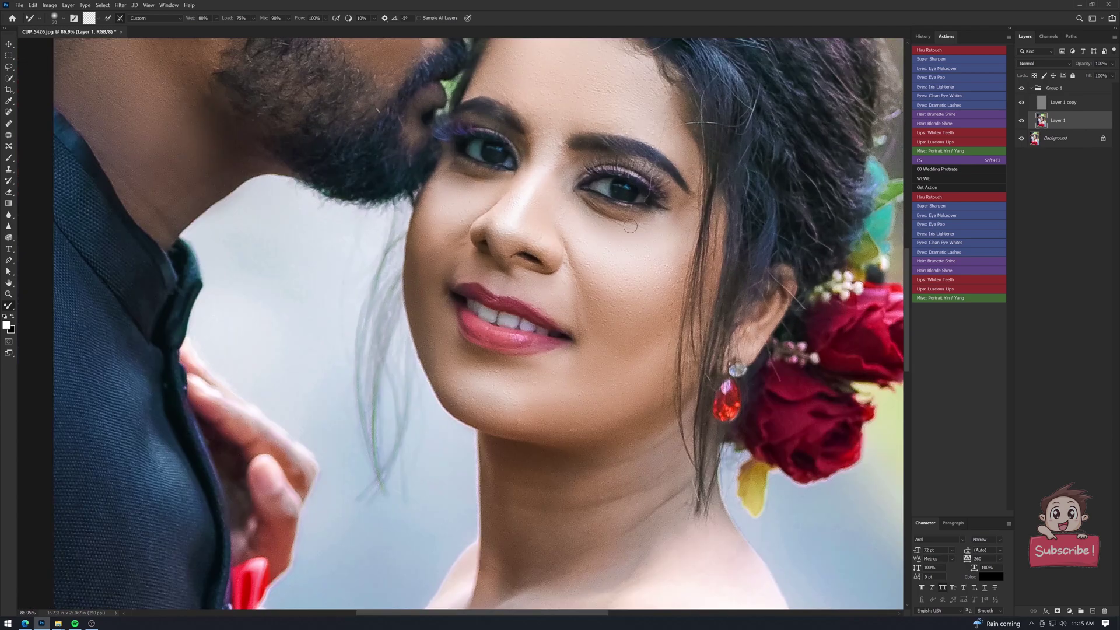
{"action": "scroll", "coordinate": [571, 268], "scroll_direction": "down", "scroll_amount": 3}
{"action": "scroll", "coordinate": [571, 280], "scroll_direction": "up", "scroll_amount": 2}
{"action": "key", "text": "bracketright"}
{"action": "key", "text": "bracketright"}
{"action": "key", "text": "bracketright"}
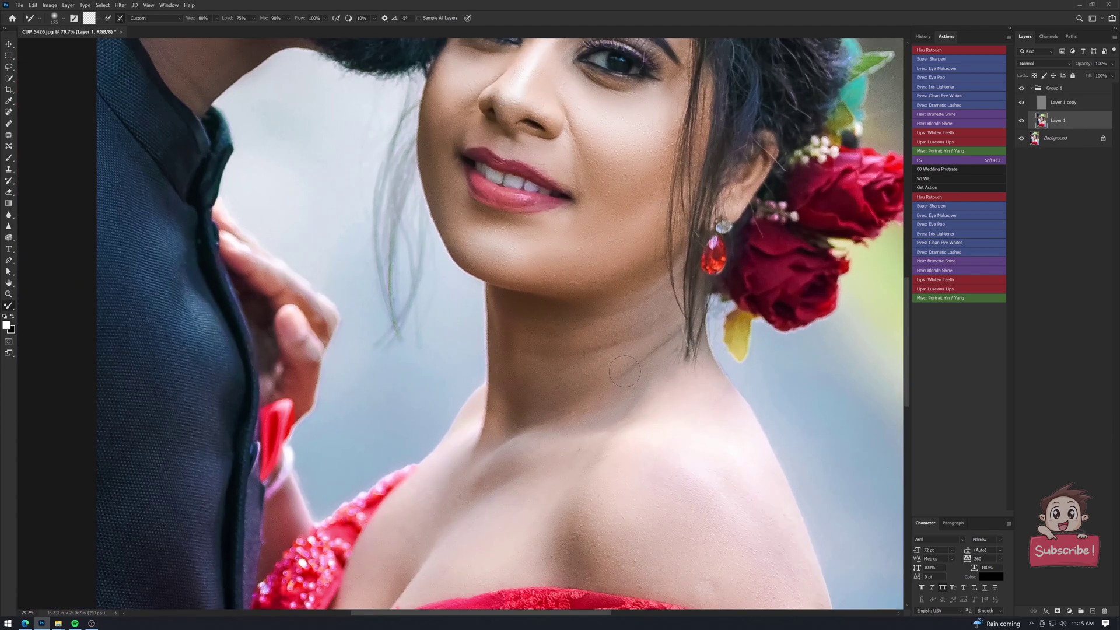
{"action": "left_click_drag", "start_coordinate": [536, 395], "coordinate": [636, 364]}
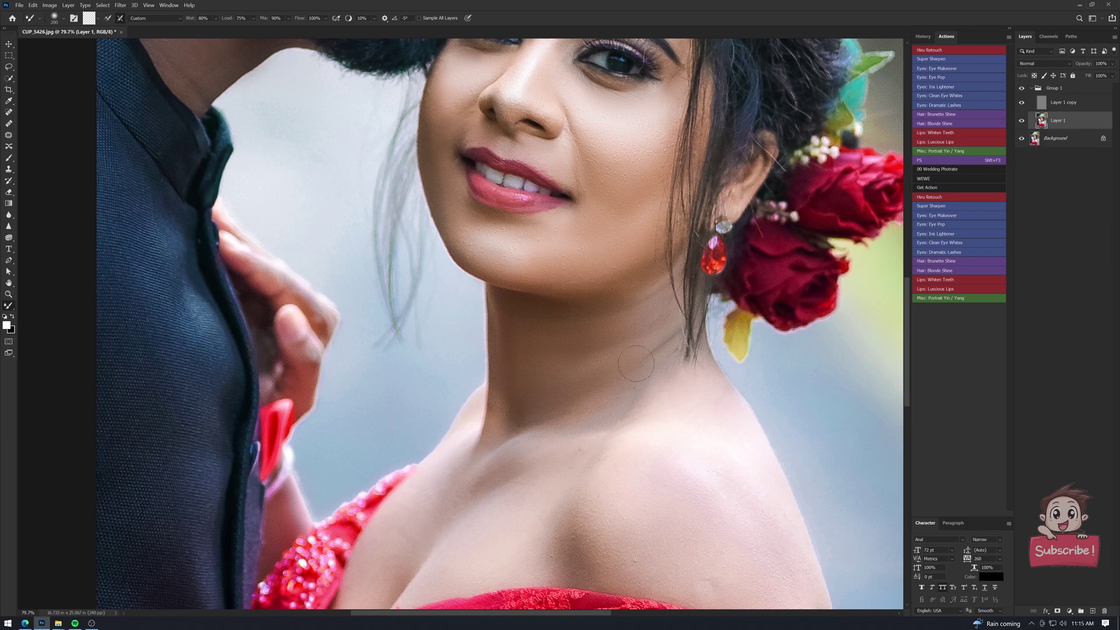
{"action": "scroll", "coordinate": [595, 418], "scroll_direction": "up", "scroll_amount": 1}
Smooth the shoulder skin, resizing the mixer brush for finer and broader areas.
{"action": "key", "text": "bracketright"}
{"action": "key", "text": "bracketright"}
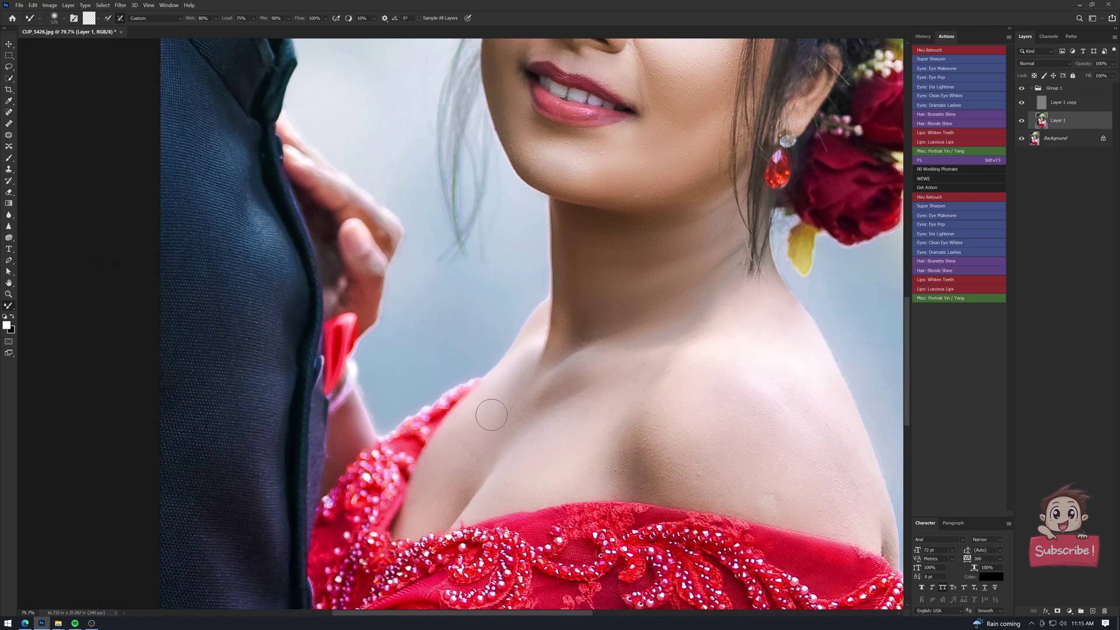
{"action": "scroll", "coordinate": [490, 407], "scroll_direction": "up", "scroll_amount": 1}
{"action": "scroll", "coordinate": [485, 434], "scroll_direction": "down", "scroll_amount": 2}
{"action": "key", "text": "bracketleft"}
{"action": "key", "text": "bracketleft"}
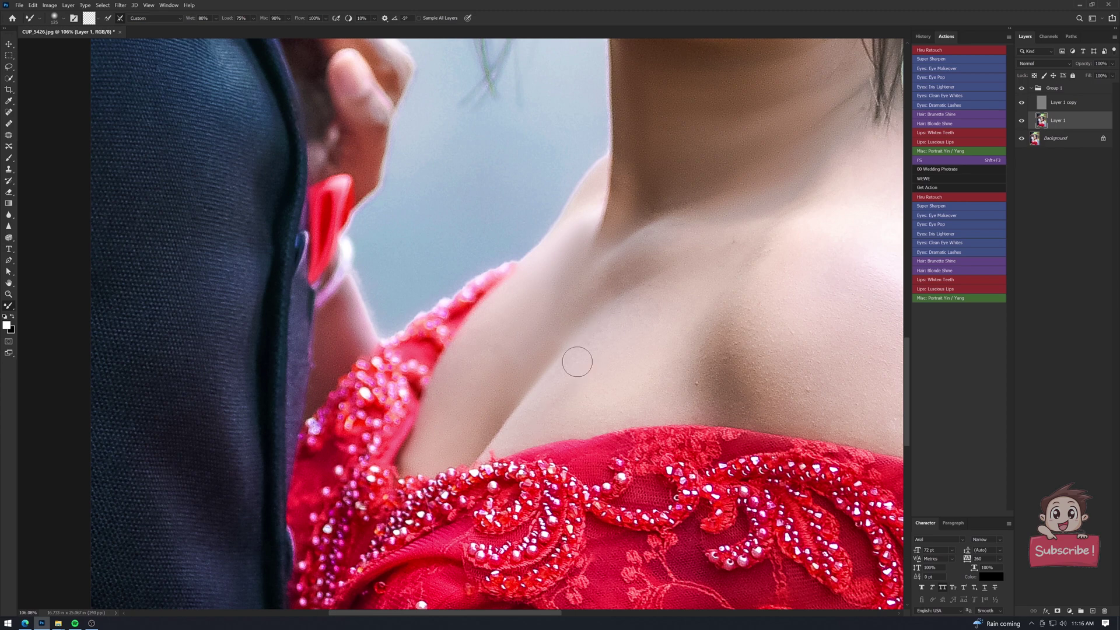
{"action": "scroll", "coordinate": [577, 362], "scroll_direction": "right", "scroll_amount": 2}
{"action": "key", "text": "bracketright"}
{"action": "scroll", "coordinate": [660, 211], "scroll_direction": "down", "scroll_amount": 2}
{"action": "key", "text": "bracketright"}
{"action": "key", "text": "bracketright"}
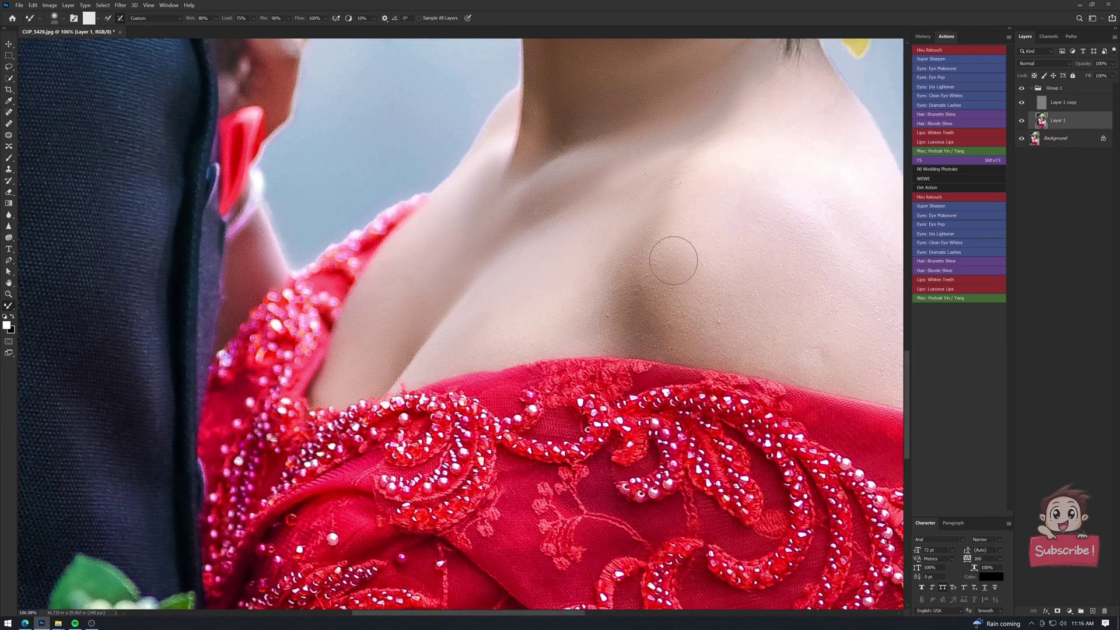
{"action": "scroll", "coordinate": [673, 260], "scroll_direction": "right", "scroll_amount": 2}
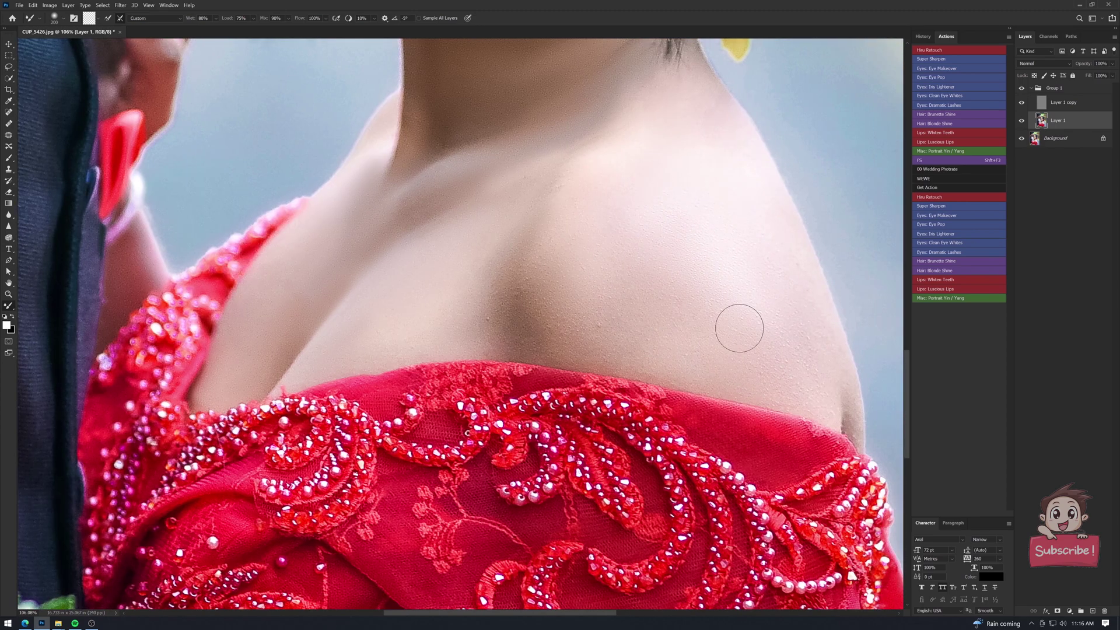
{"action": "key", "text": "bracketleft"}
{"action": "key", "text": "bracketleft"}
{"action": "scroll", "coordinate": [548, 246], "scroll_direction": "down", "scroll_amount": 3}
{"action": "key", "text": "bracketright"}
{"action": "key", "text": "bracketright"}
{"action": "key", "text": "bracketright"}
{"action": "scroll", "coordinate": [484, 426], "scroll_direction": "up", "scroll_amount": 2}
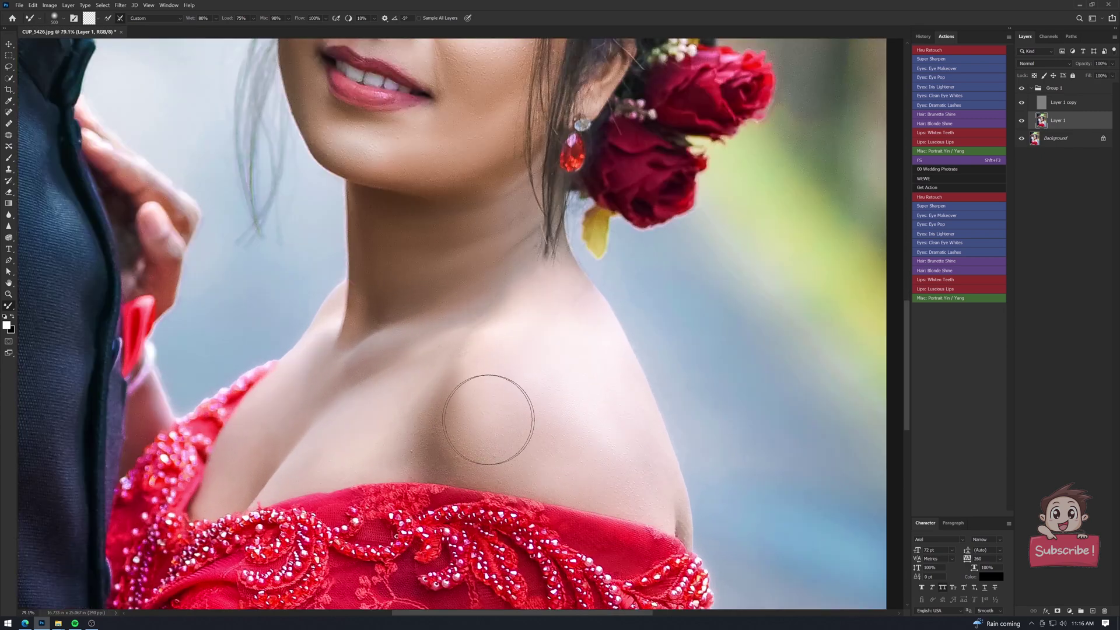
{"action": "key", "text": "bracketleft"}
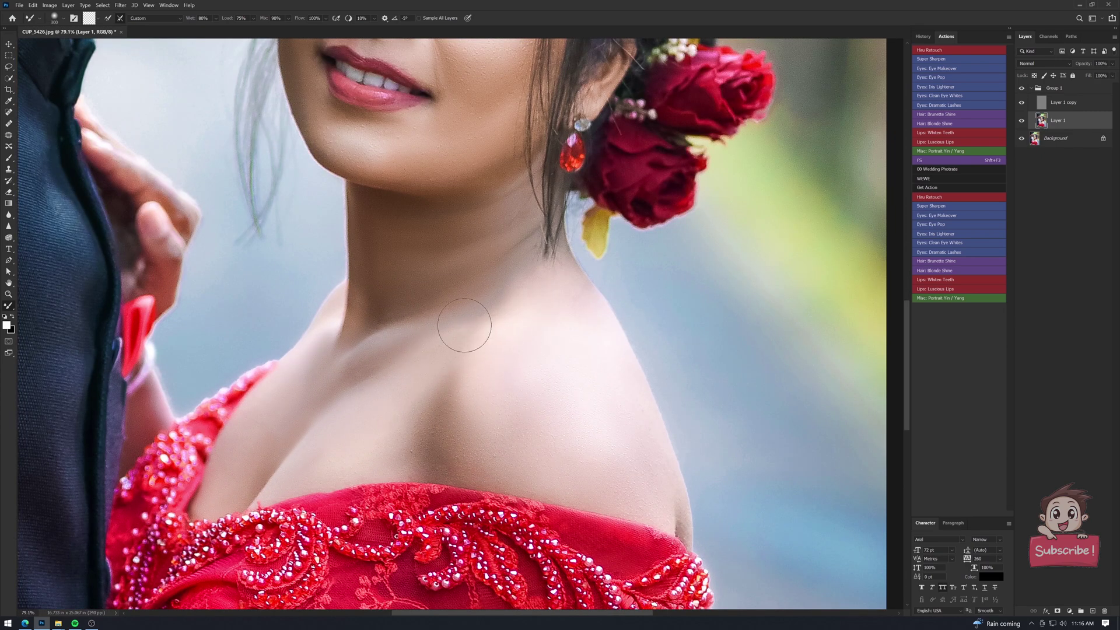
{"action": "scroll", "coordinate": [481, 350], "scroll_direction": "down", "scroll_amount": 3}
{"action": "scroll", "coordinate": [540, 393], "scroll_direction": "up", "scroll_amount": 2}
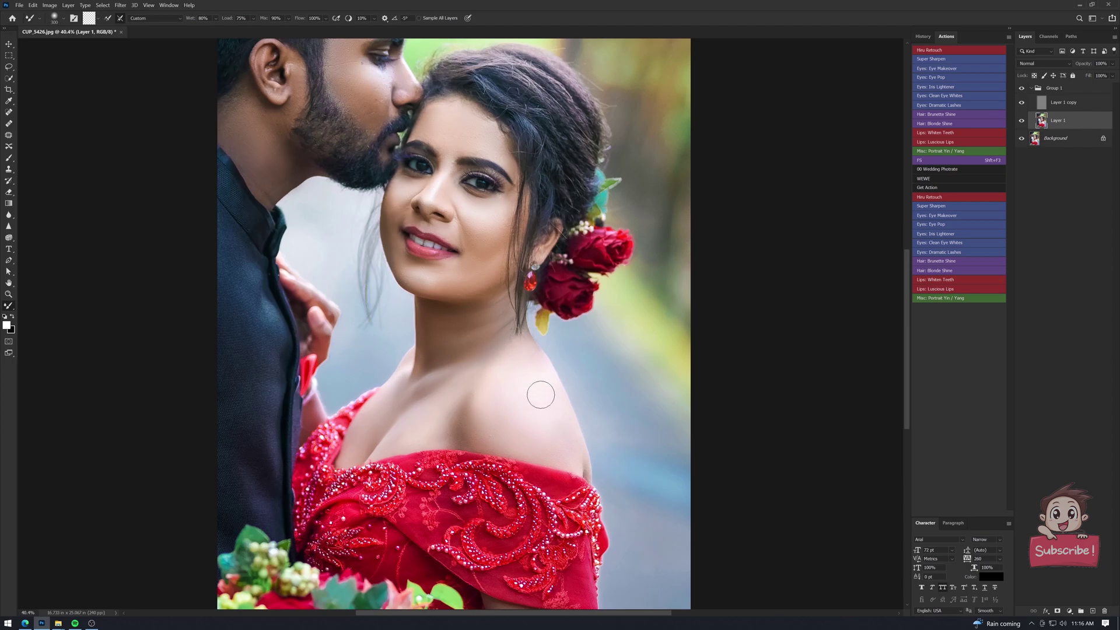
{"action": "scroll", "coordinate": [540, 392], "scroll_direction": "down", "scroll_amount": 2}
{"action": "key", "text": "bracketleft"}
{"action": "scroll", "coordinate": [517, 296], "scroll_direction": "up", "scroll_amount": 3}
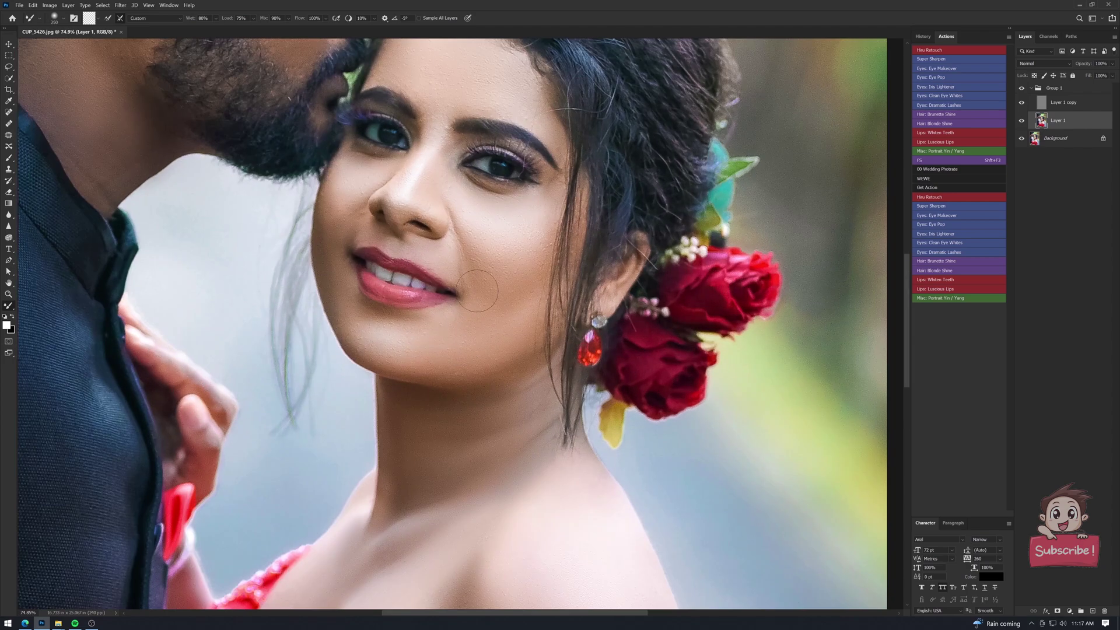
{"action": "scroll", "coordinate": [477, 290], "scroll_direction": "down", "scroll_amount": 3}
{"action": "scroll", "coordinate": [442, 265], "scroll_direction": "down", "scroll_amount": 2}
{"action": "key", "text": "bracketright"}
{"action": "scroll", "coordinate": [446, 257], "scroll_direction": "down", "scroll_amount": 3}
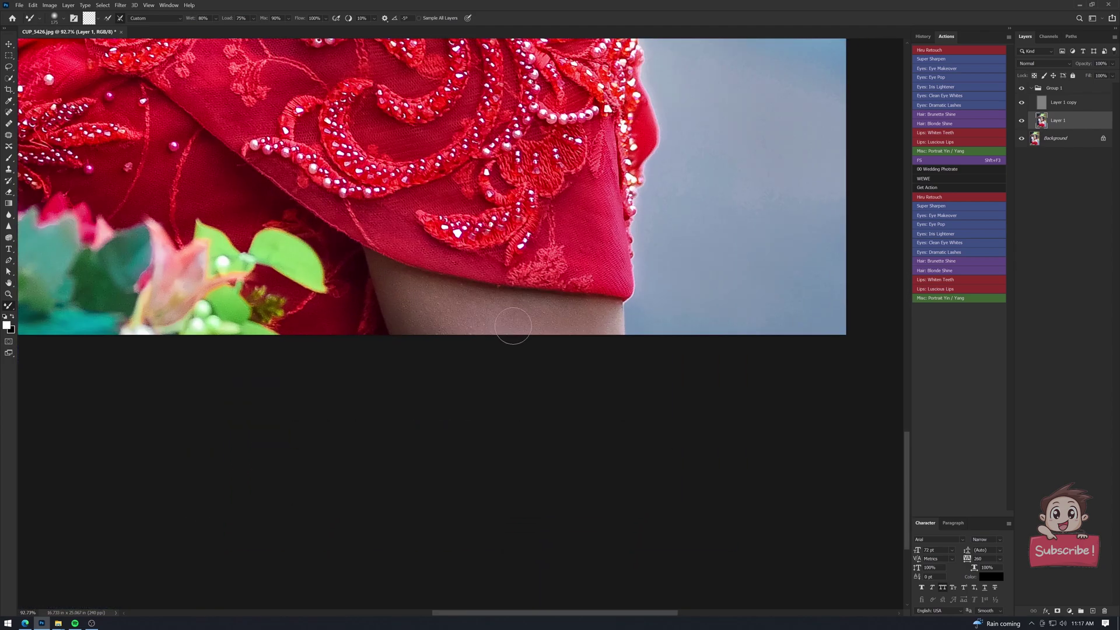
{"action": "scroll", "coordinate": [512, 330], "scroll_direction": "down", "scroll_amount": 3}
{"action": "scroll", "coordinate": [429, 201], "scroll_direction": "up", "scroll_amount": 4}
{"action": "key", "text": "bracketleft"}
{"action": "key", "text": "bracketleft"}
{"action": "key", "text": "bracketleft"}
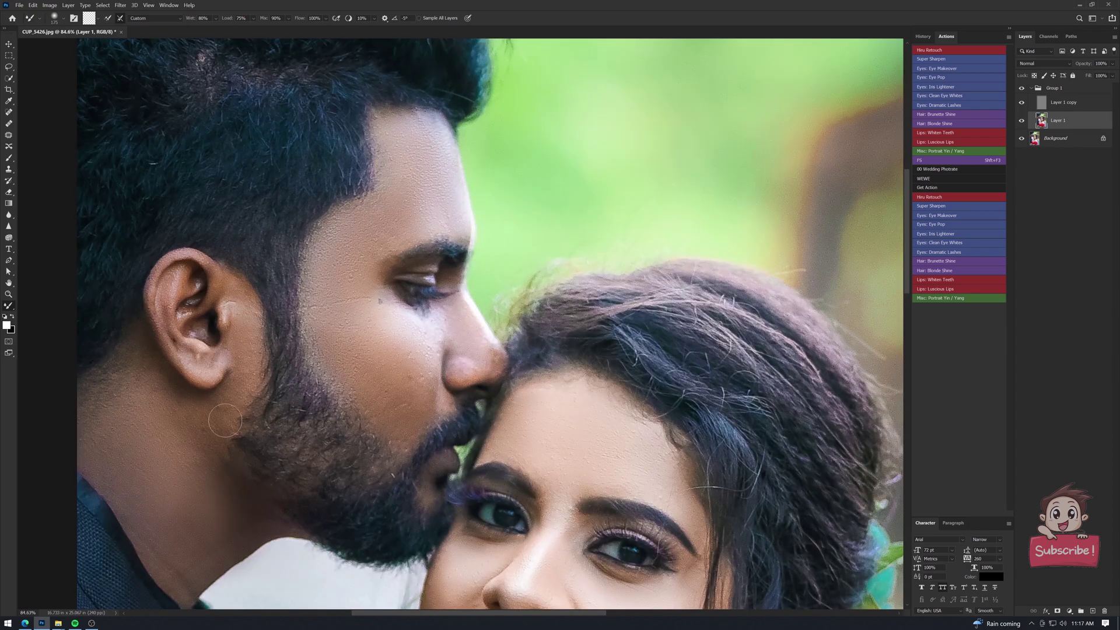
{"action": "key", "text": "bracketright"}
Smooth the background along the photo's right edge with a larger brush.
{"action": "left_click_drag", "start_coordinate": [225, 420], "coordinate": [299, 289]}
{"action": "scroll", "coordinate": [376, 383], "scroll_direction": "down", "scroll_amount": 2}
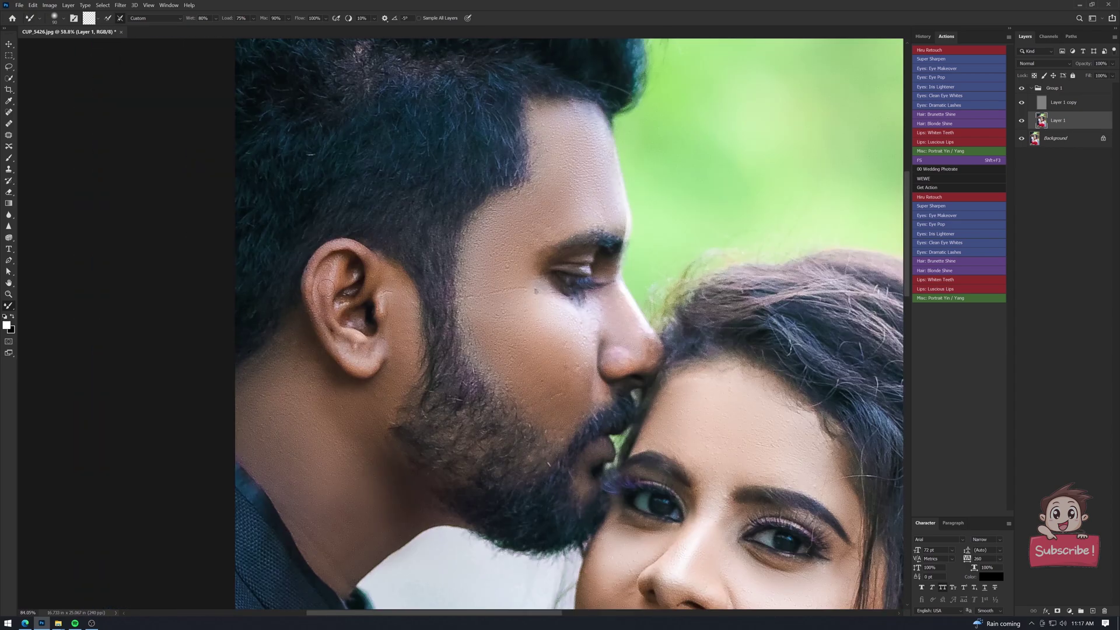
{"action": "scroll", "coordinate": [443, 263], "scroll_direction": "down", "scroll_amount": 2}
{"action": "scroll", "coordinate": [555, 110], "scroll_direction": "up", "scroll_amount": 1}
{"action": "key", "text": "bracketright"}
{"action": "key", "text": "bracketright"}
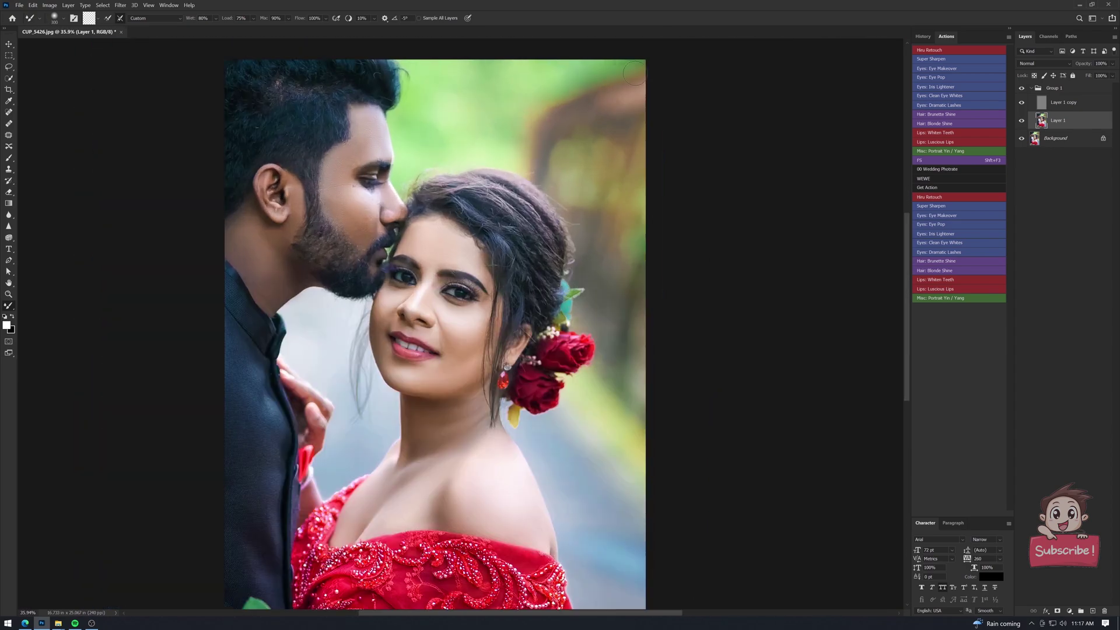
{"action": "left_click_drag", "start_coordinate": [634, 73], "coordinate": [644, 511]}
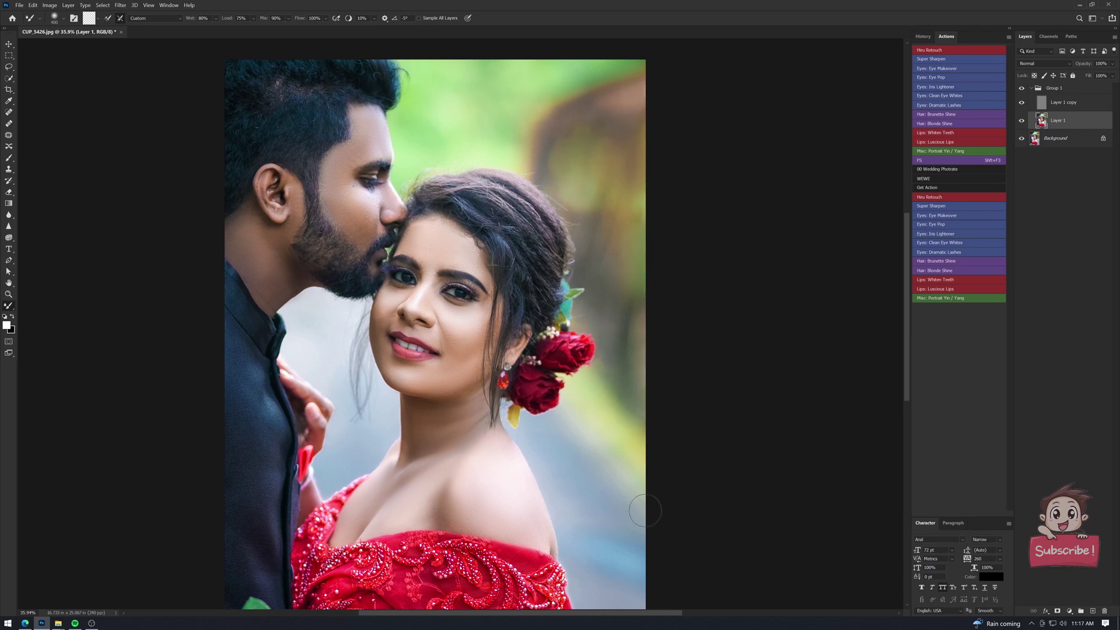
{"action": "scroll", "coordinate": [612, 392], "scroll_direction": "up", "scroll_amount": 1}
{"action": "scroll", "coordinate": [280, 305], "scroll_direction": "down", "scroll_amount": 2}
{"action": "scroll", "coordinate": [271, 256], "scroll_direction": "up", "scroll_amount": 2}
{"action": "scroll", "coordinate": [267, 249], "scroll_direction": "down", "scroll_amount": 1}
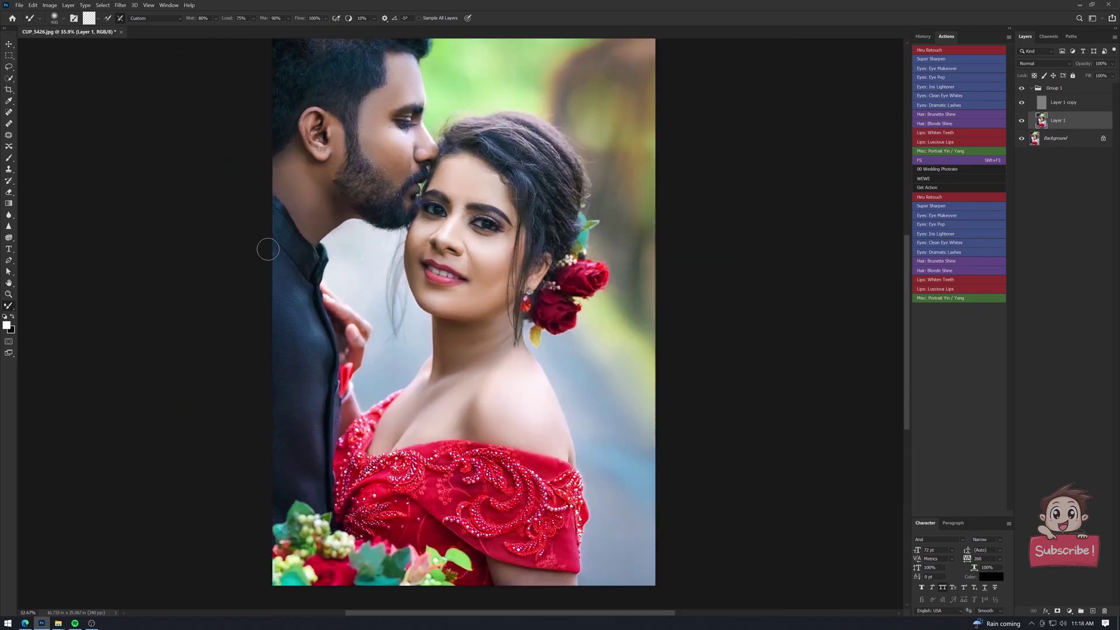
{"action": "scroll", "coordinate": [274, 192], "scroll_direction": "down", "scroll_amount": 1}
{"action": "scroll", "coordinate": [282, 142], "scroll_direction": "down", "scroll_amount": 1}
Collapse Group 1 and merge it into a single Layer 1 above Background.
{"action": "left_click", "coordinate": [1029, 88]}
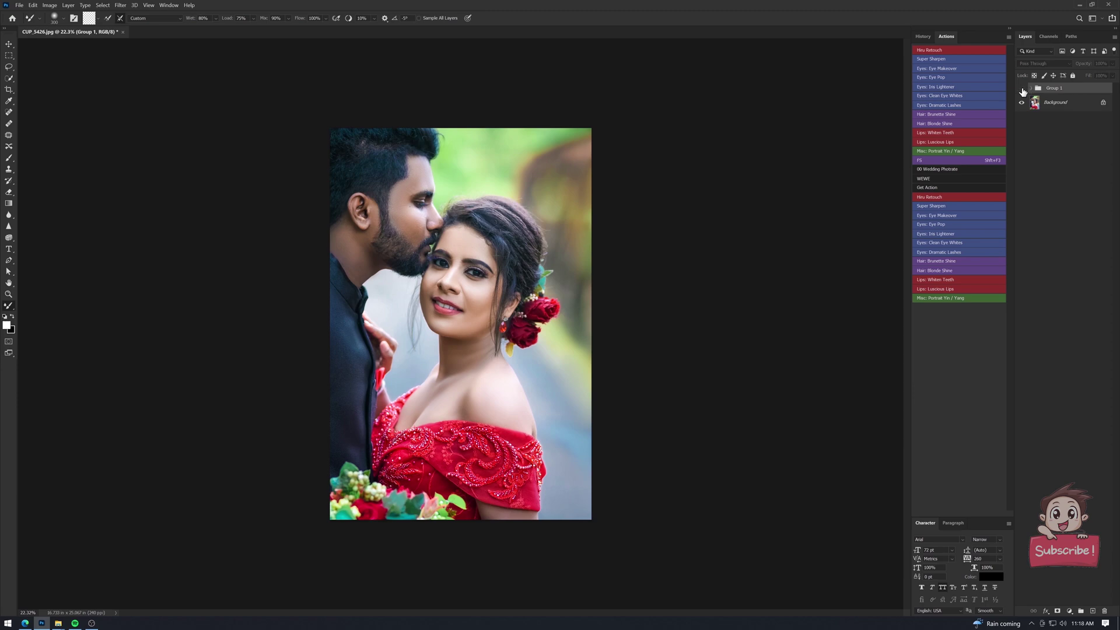
{"action": "scroll", "coordinate": [476, 230], "scroll_direction": "down", "scroll_amount": 1}
{"action": "scroll", "coordinate": [475, 231], "scroll_direction": "up", "scroll_amount": 3}
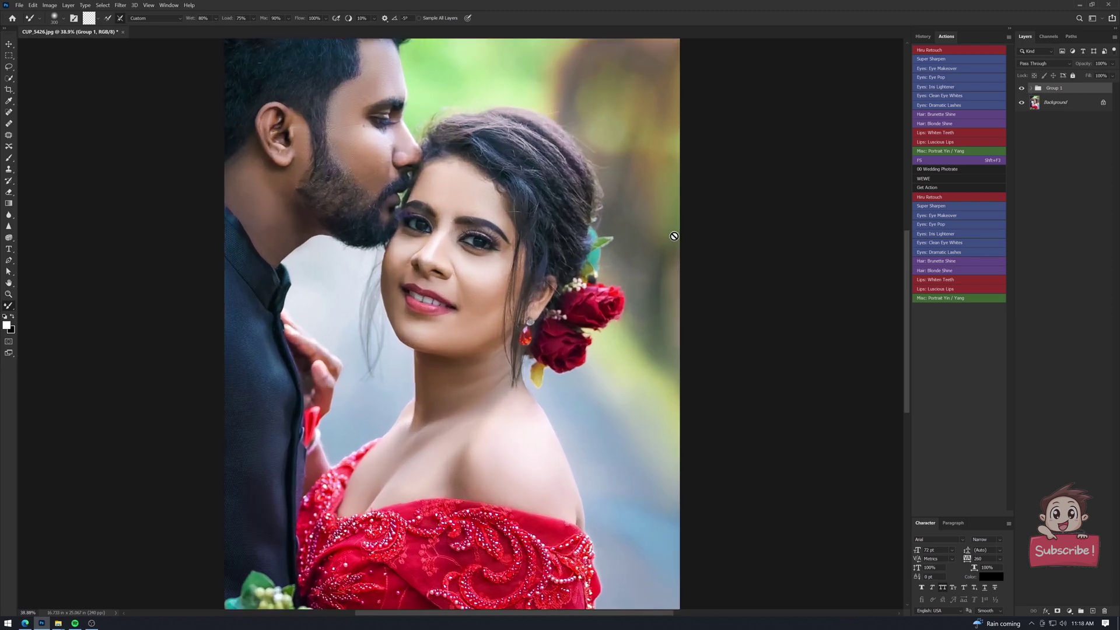
{"action": "scroll", "coordinate": [476, 233], "scroll_direction": "down", "scroll_amount": 3}
{"action": "key", "text": "ctrl+e"}
{"action": "scroll", "coordinate": [431, 248], "scroll_direction": "up", "scroll_amount": 1}
Quick-mask both faces and the man's neck, brighten them with Curves, and deselect.
{"action": "key", "text": "q"}
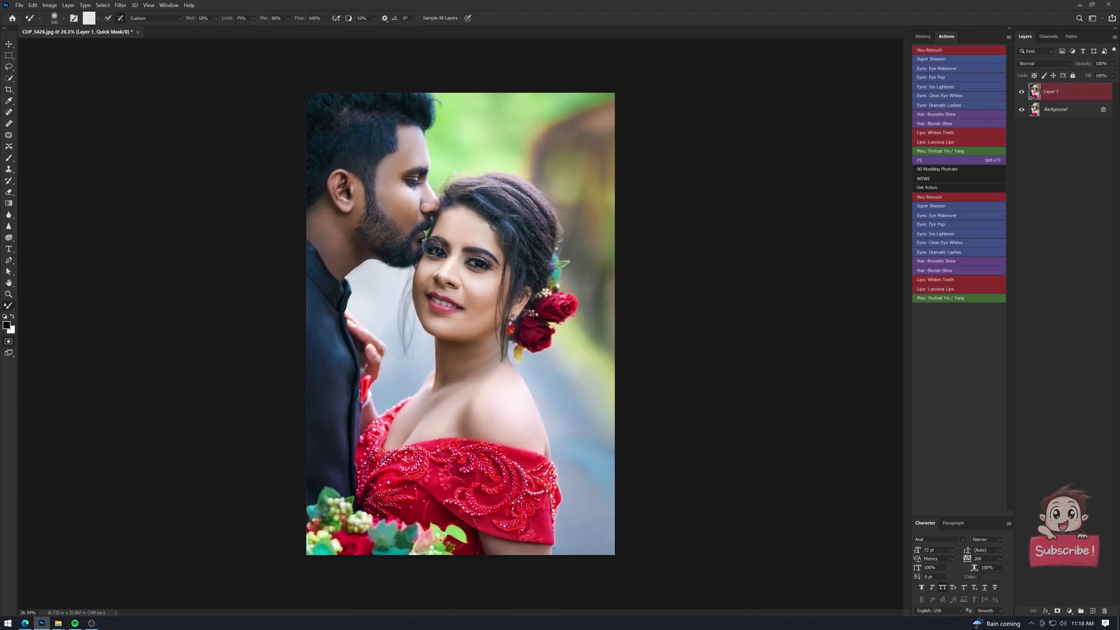
{"action": "key", "text": "b"}
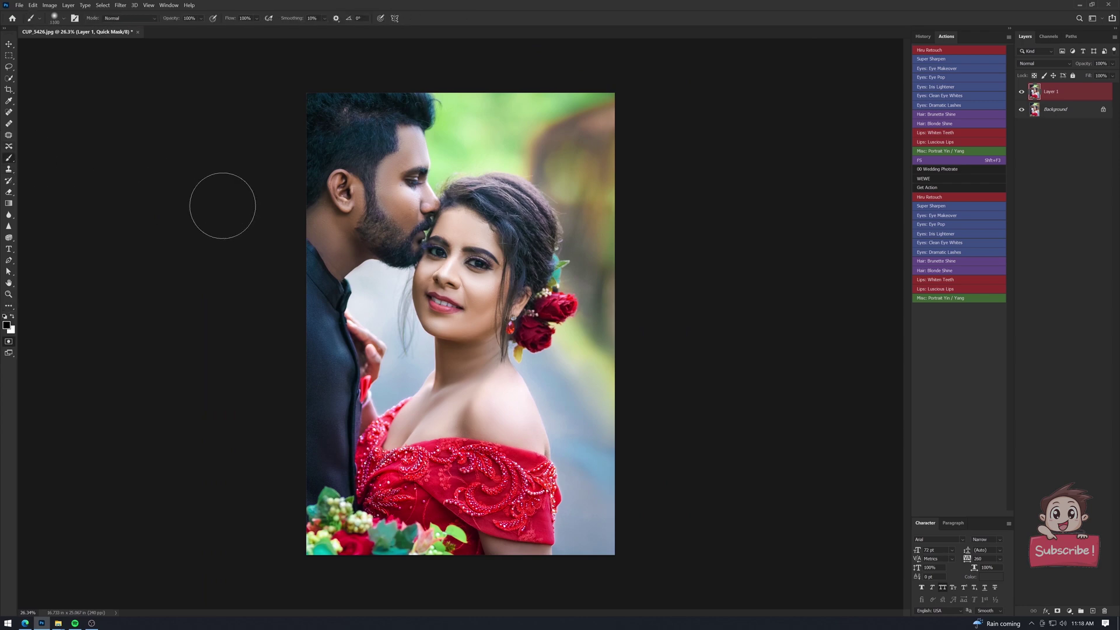
{"action": "scroll", "coordinate": [219, 205], "scroll_direction": "up", "scroll_amount": 2}
{"action": "left_click_drag", "start_coordinate": [420, 210], "coordinate": [443, 239]}
{"action": "left_click_drag", "start_coordinate": [401, 156], "coordinate": [293, 255]}
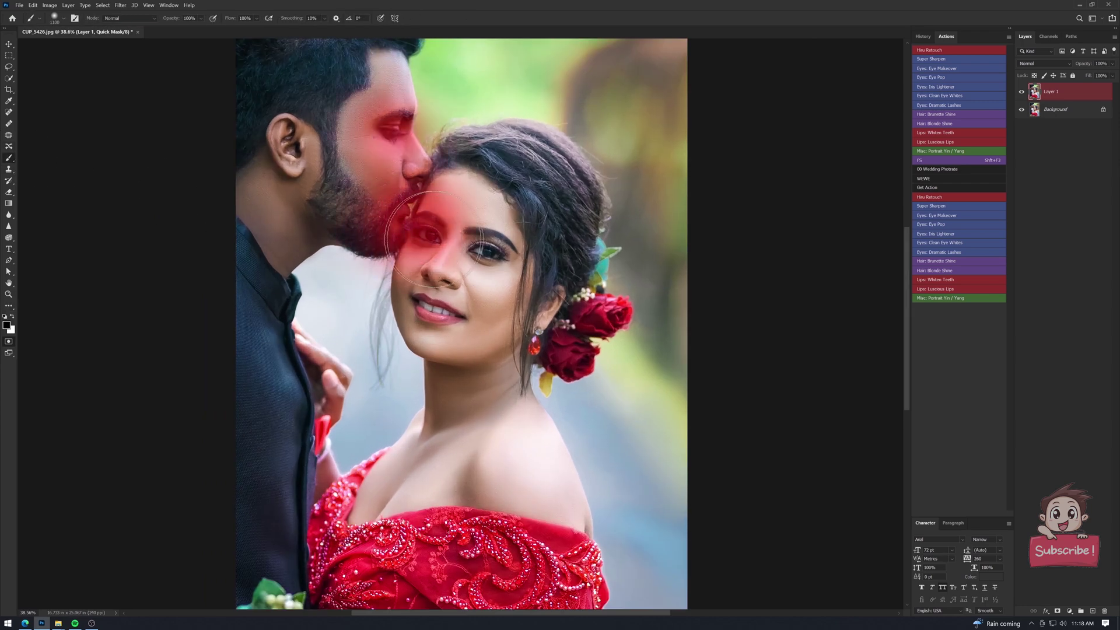
{"action": "key", "text": "q"}
{"action": "key", "text": "ctrl+m"}
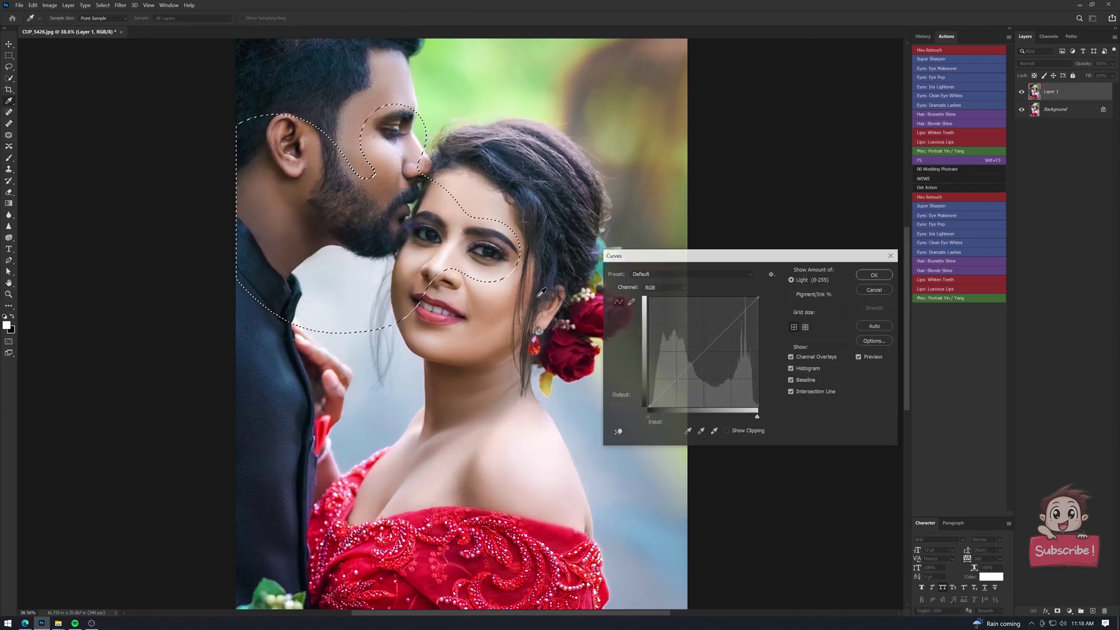
{"action": "key", "text": "Return"}
{"action": "key", "text": "ctrl+d"}
{"action": "scroll", "coordinate": [461, 324], "scroll_direction": "down", "scroll_amount": 2}
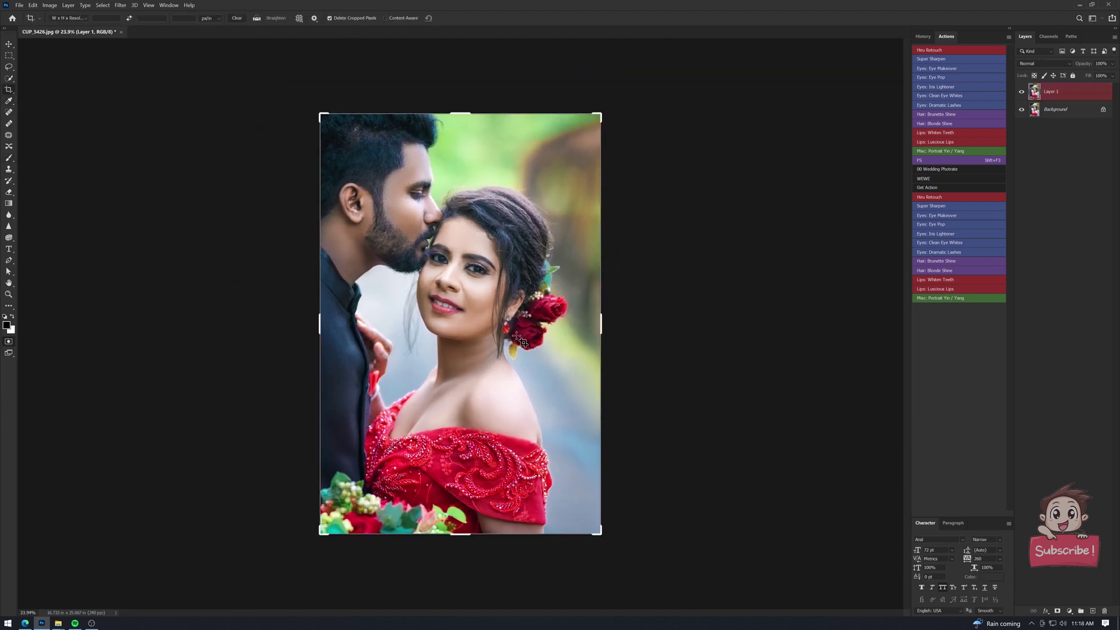
Re-select the faces and shoulder, apply Color Balance on Highlights and a brightening curve, then deselect.
{"action": "mouse_move", "coordinate": [419, 245]}
{"action": "left_mouse_down"}
{"action": "mouse_move", "coordinate": [444, 257]}
{"action": "mouse_move", "coordinate": [484, 443]}
{"action": "left_mouse_up"}
{"action": "key", "text": "ctrl+z"}
{"action": "key", "text": "q"}
{"action": "key", "text": "q"}
{"action": "key", "text": "ctrl+b"}
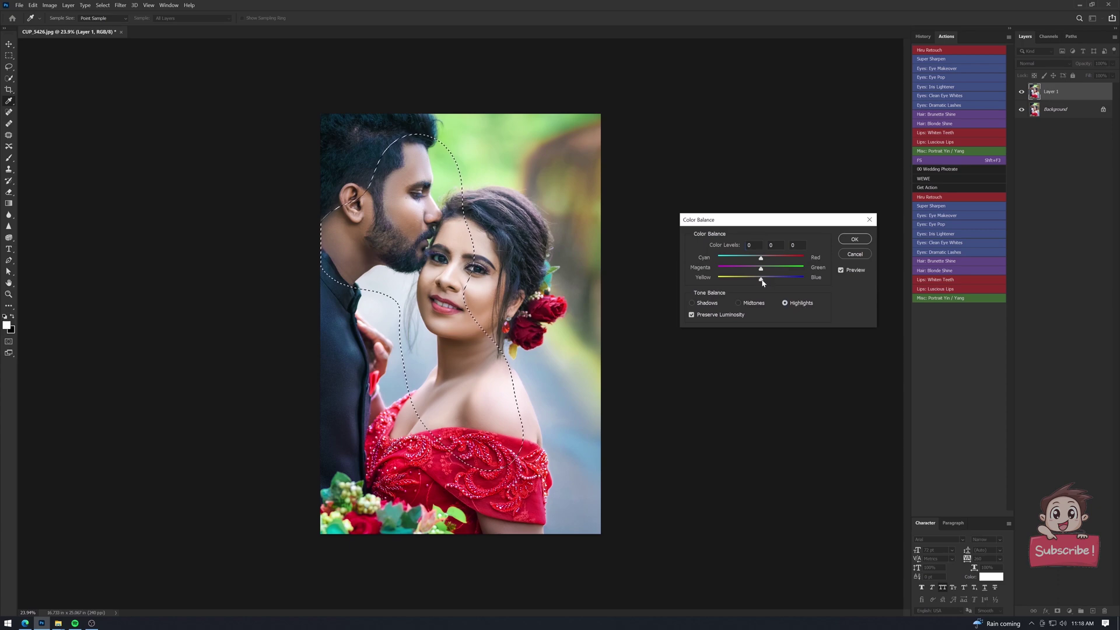
{"action": "left_click", "coordinate": [842, 239]}
{"action": "key", "text": "ctrl+m"}
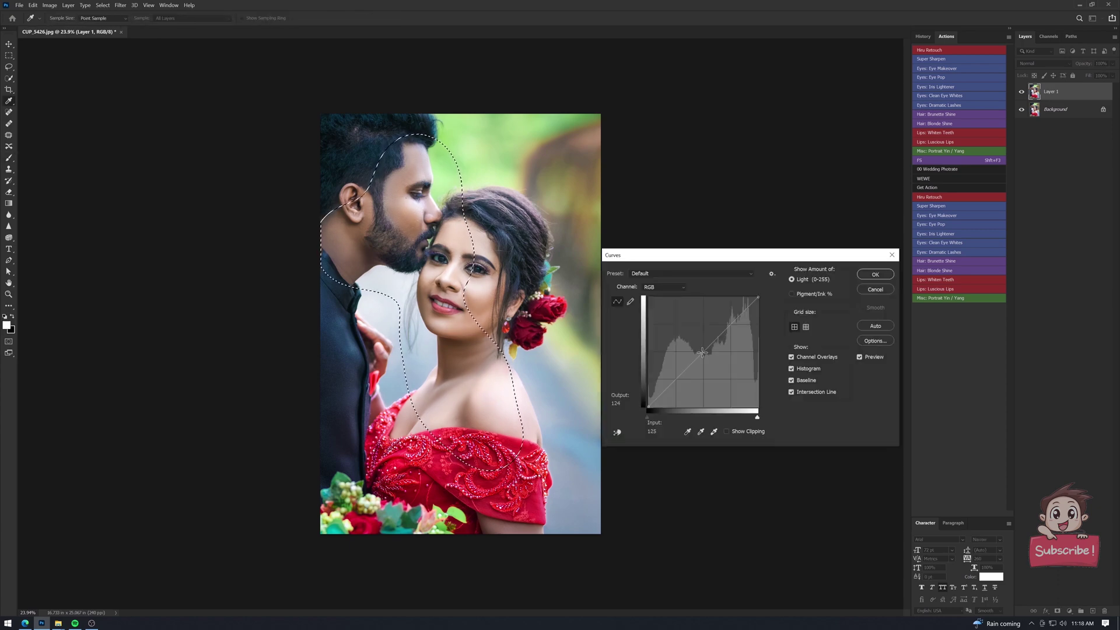
{"action": "left_click_drag", "start_coordinate": [703, 353], "coordinate": [703, 344]}
{"action": "key", "text": "Return"}
{"action": "key", "text": "ctrl+d"}
{"action": "scroll", "coordinate": [460, 323], "scroll_direction": "down", "scroll_amount": 1}
Spot-heal the dark spots above the hair and the stray strand at the hair top.
{"action": "key", "text": "s"}
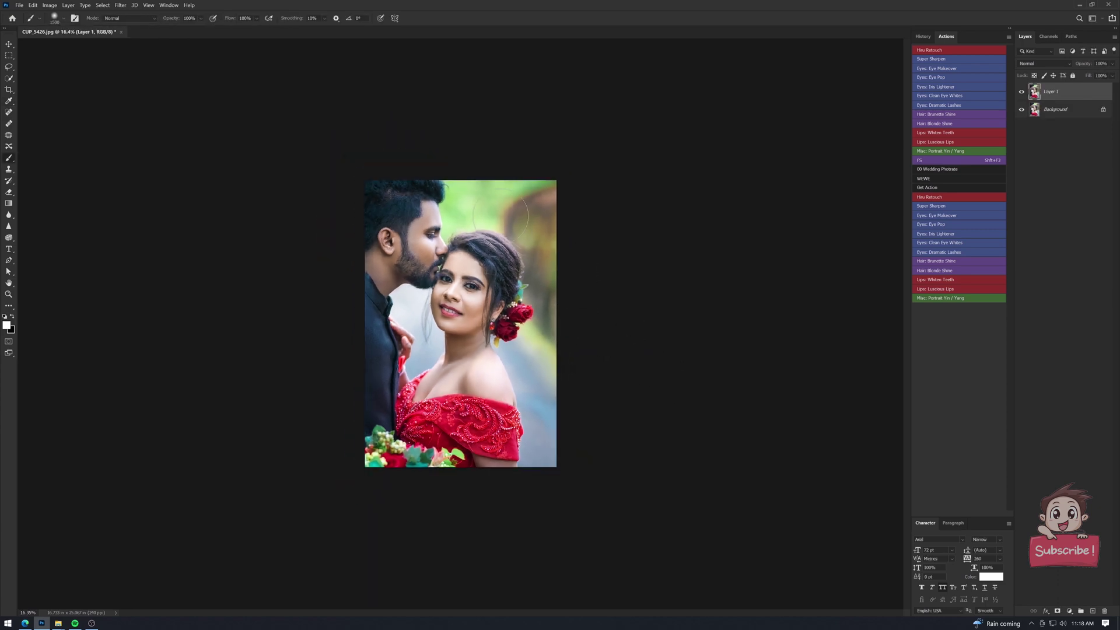
{"action": "scroll", "coordinate": [464, 234], "scroll_direction": "up", "scroll_amount": 5}
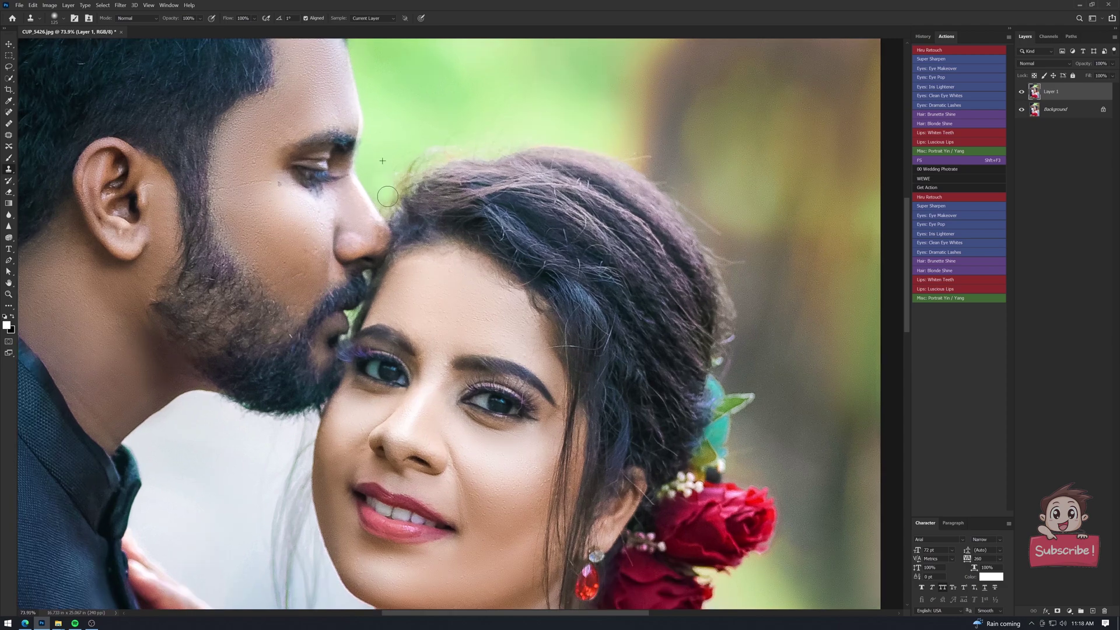
{"action": "scroll", "coordinate": [426, 208], "scroll_direction": "up", "scroll_amount": 2}
{"action": "scroll", "coordinate": [368, 271], "scroll_direction": "up", "scroll_amount": 1}
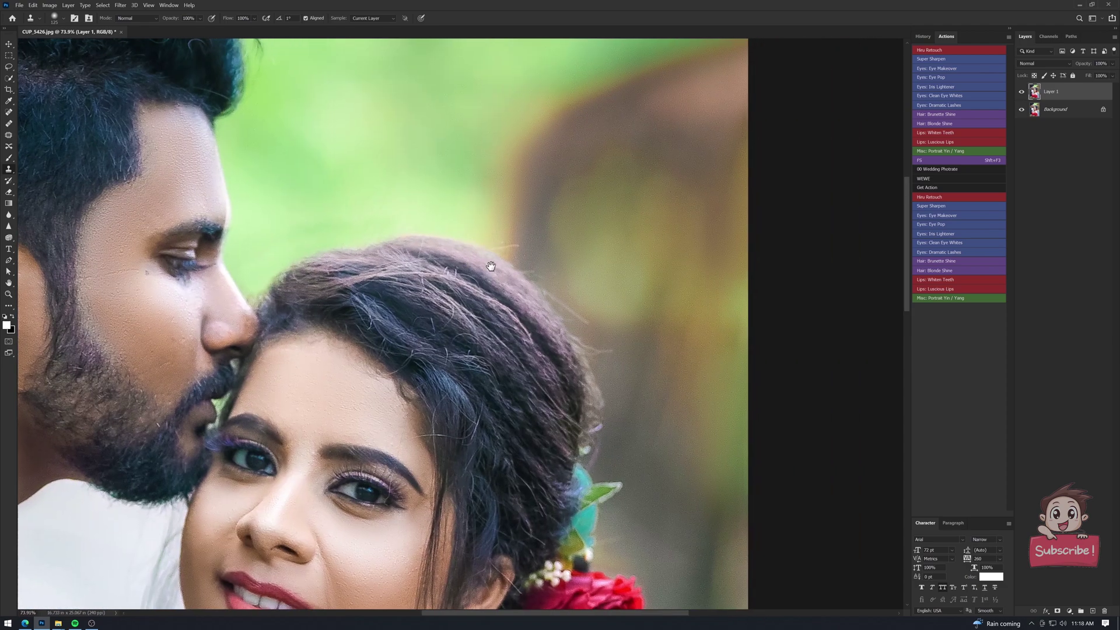
{"action": "scroll", "coordinate": [467, 304], "scroll_direction": "down", "scroll_amount": 1}
{"action": "scroll", "coordinate": [554, 338], "scroll_direction": "up", "scroll_amount": 1}
{"action": "key", "text": "j"}
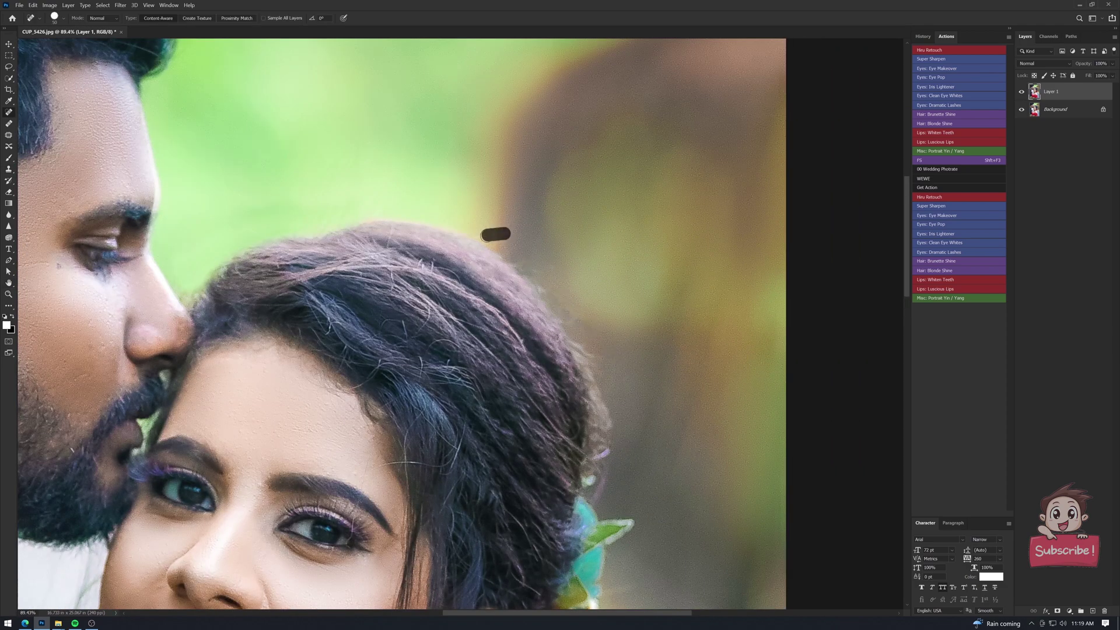
{"action": "left_click_drag", "start_coordinate": [483, 234], "coordinate": [508, 234]}
{"action": "key", "text": "bracketleft"}
{"action": "key", "text": "bracketleft"}
{"action": "key", "text": "bracketleft"}
{"action": "left_click_drag", "start_coordinate": [461, 442], "coordinate": [376, 466]}
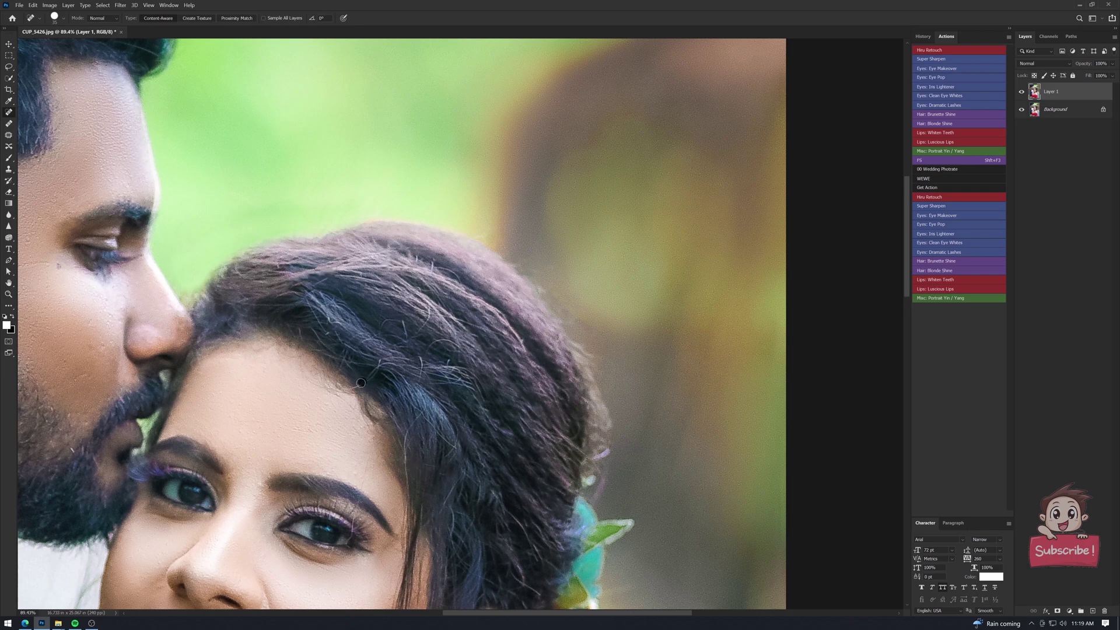
{"action": "left_click", "coordinate": [432, 265]}
Shrink the healing brush further for fine detail, then fit the whole photo on screen.
{"action": "scroll", "coordinate": [432, 278], "scroll_direction": "down", "scroll_amount": 3}
{"action": "scroll", "coordinate": [533, 390], "scroll_direction": "left", "scroll_amount": 3}
{"action": "scroll", "coordinate": [484, 309], "scroll_direction": "up", "scroll_amount": 1}
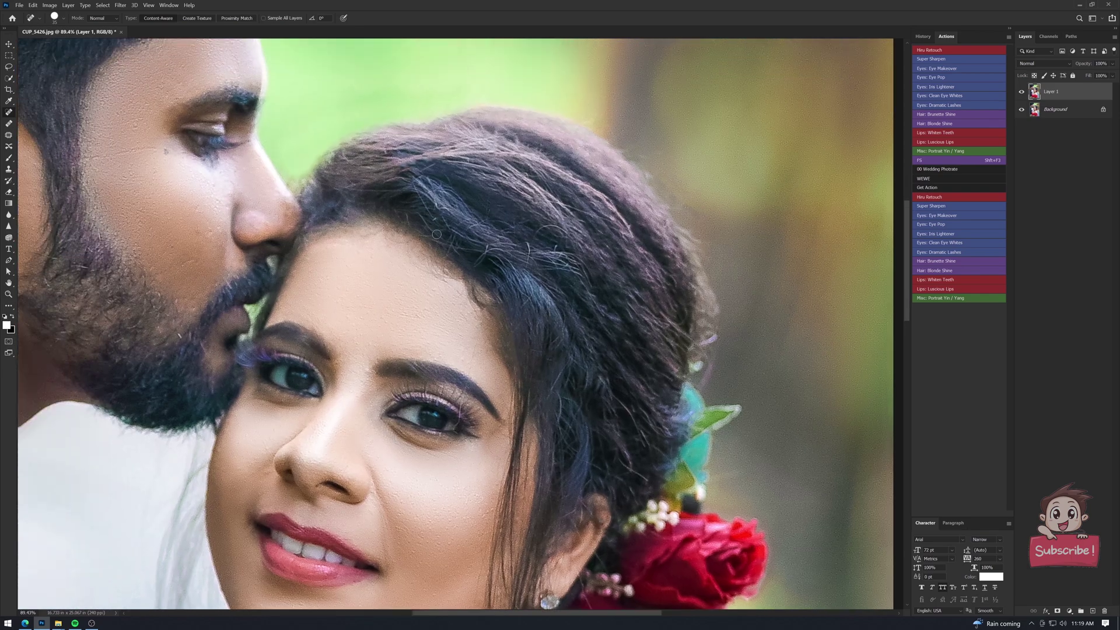
{"action": "scroll", "coordinate": [408, 464], "scroll_direction": "up", "scroll_amount": 3}
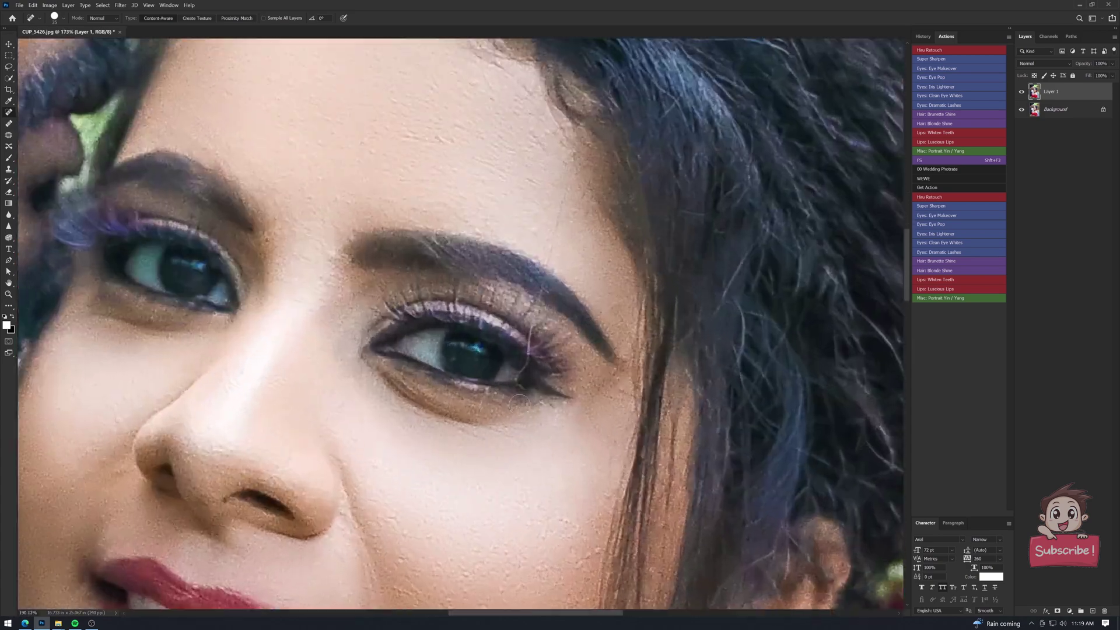
{"action": "scroll", "coordinate": [408, 464], "scroll_direction": "up", "scroll_amount": 2}
{"action": "key", "text": "bracketleft"}
{"action": "key", "text": "bracketleft"}
{"action": "key", "text": "bracketleft"}
{"action": "key", "text": "ctrl+0"}
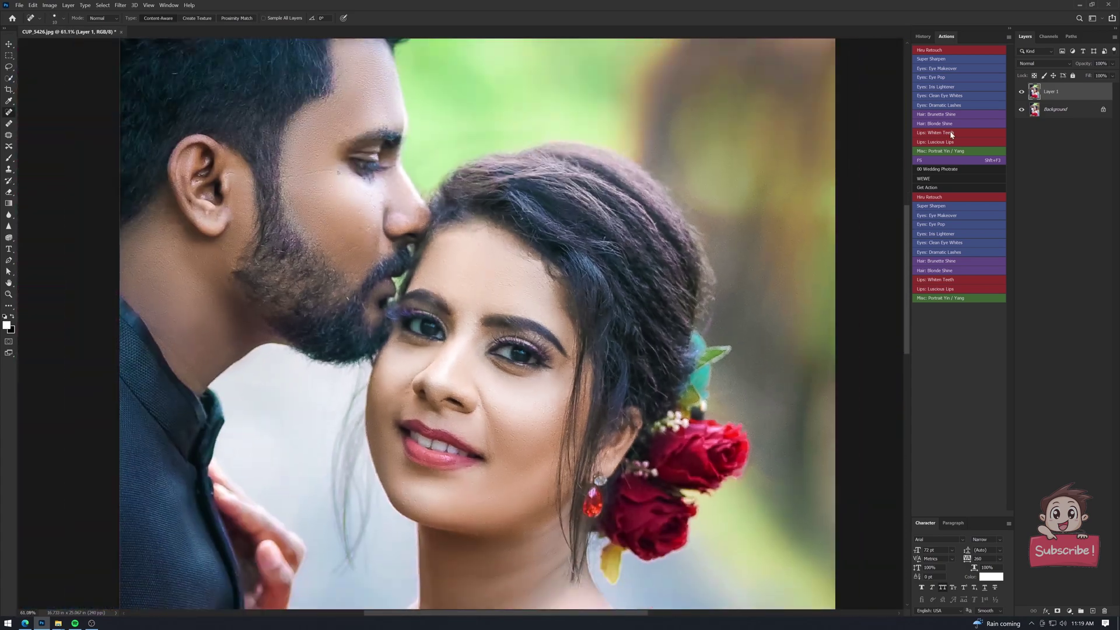
{"action": "scroll", "coordinate": [560, 321], "scroll_direction": "down", "scroll_amount": 2}
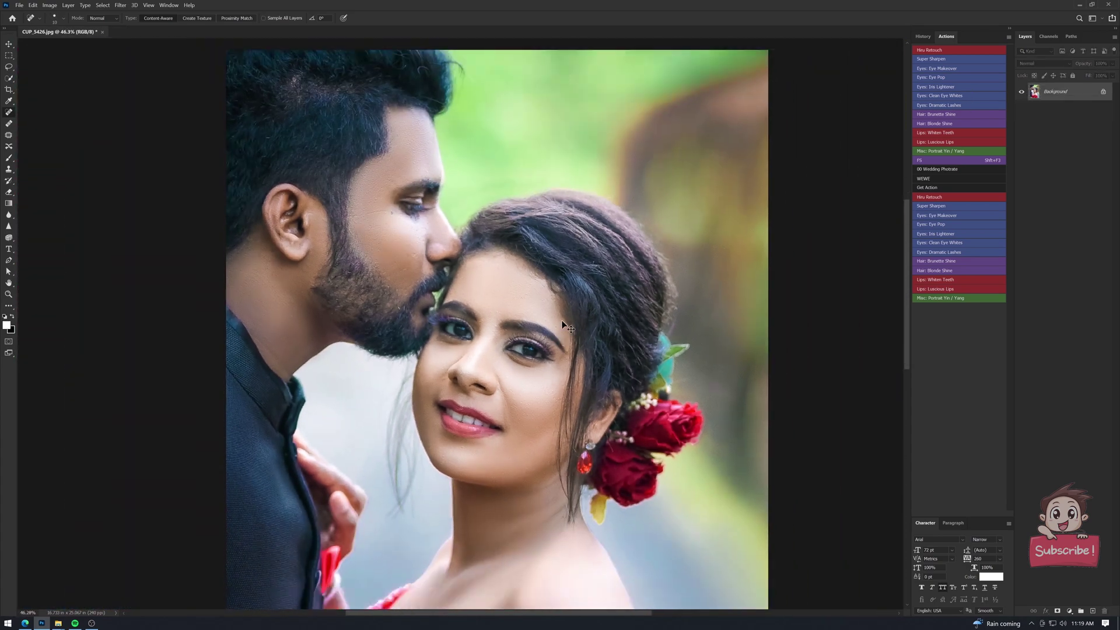
Duplicate the retouched layer and set up a smaller Clone Stamp brush.
{"action": "key", "text": "ctrl+j"}
{"action": "key", "text": "s"}
{"action": "scroll", "coordinate": [602, 237], "scroll_direction": "up", "scroll_amount": 2}
{"action": "key", "text": "bracketleft"}
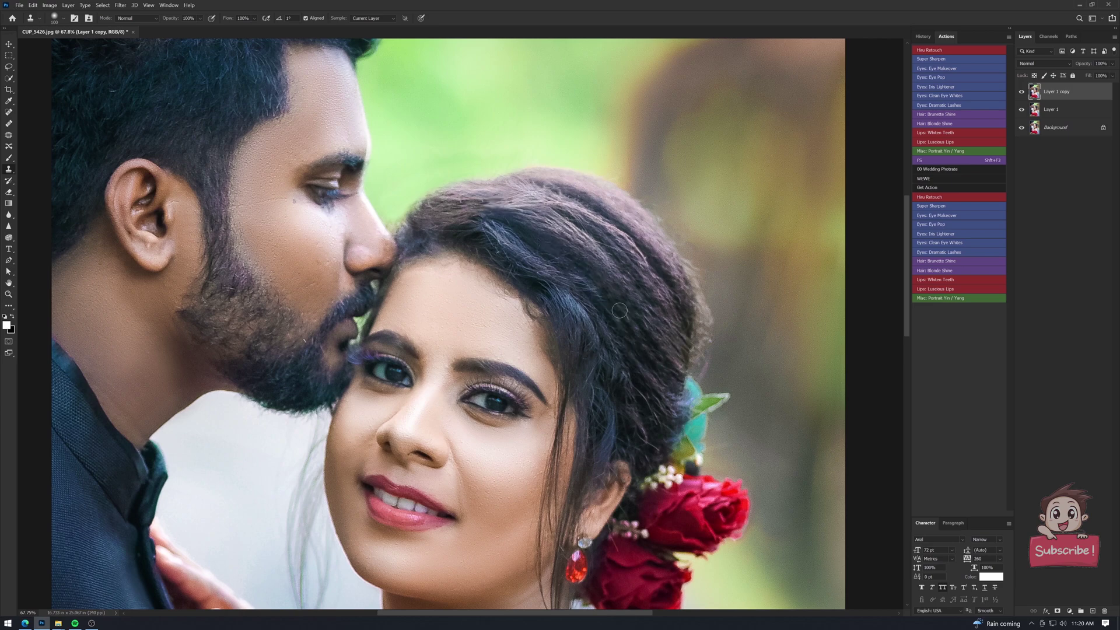
Clone over the stray hairs along the hair's upper edge, then view the full portrait.
{"action": "scroll", "coordinate": [482, 238], "scroll_direction": "down", "scroll_amount": 3}
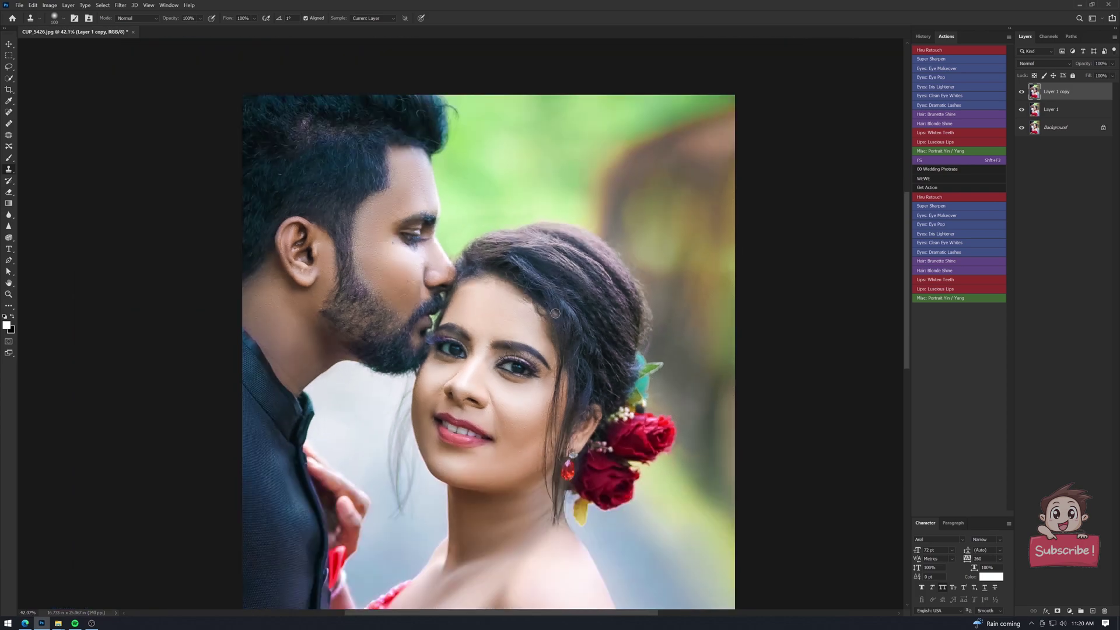
{"action": "scroll", "coordinate": [408, 260], "scroll_direction": "up", "scroll_amount": 1}
{"action": "scroll", "coordinate": [565, 344], "scroll_direction": "up", "scroll_amount": 1}
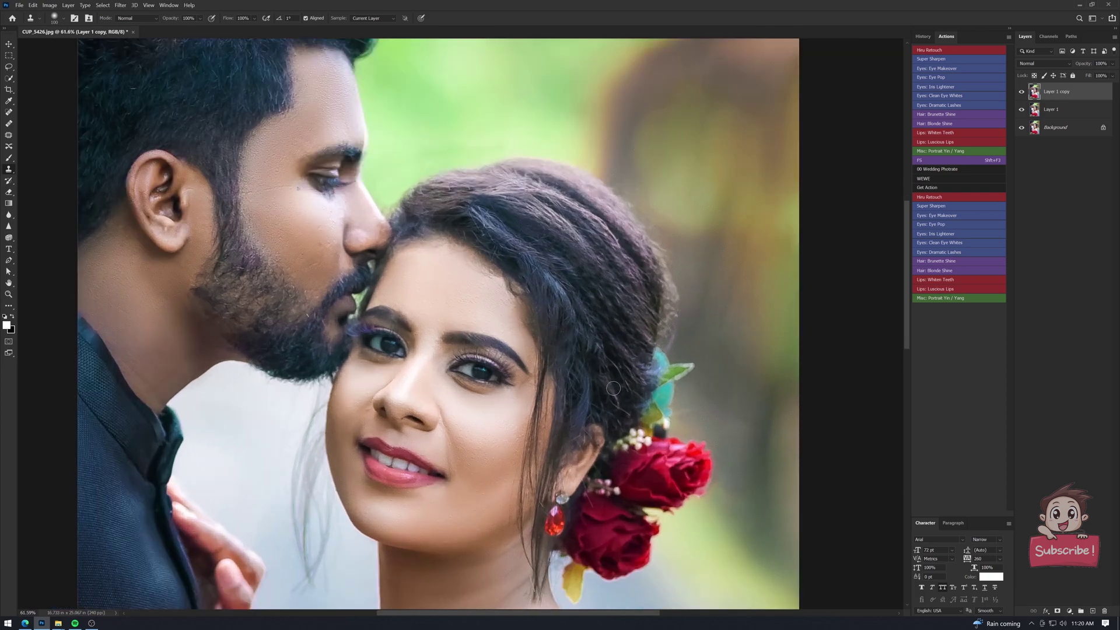
{"action": "scroll", "coordinate": [619, 402], "scroll_direction": "down", "scroll_amount": 1}
{"action": "scroll", "coordinate": [606, 350], "scroll_direction": "down", "scroll_amount": 1}
{"action": "scroll", "coordinate": [595, 280], "scroll_direction": "up", "scroll_amount": 1}
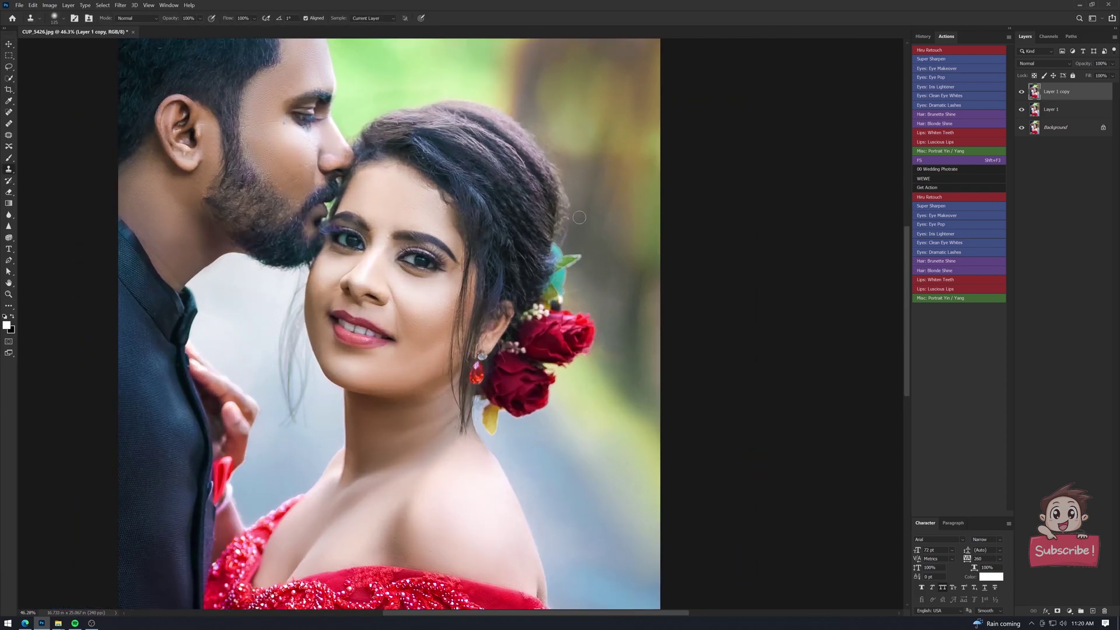
{"action": "key", "text": "bracketright"}
{"action": "key", "text": "bracketright"}
{"action": "key", "text": "bracketright"}
{"action": "scroll", "coordinate": [588, 235], "scroll_direction": "up", "scroll_amount": 1}
{"action": "mouse_move", "coordinate": [562, 226]}
{"action": "left_mouse_down"}
{"action": "mouse_move", "coordinate": [565, 187]}
{"action": "mouse_move", "coordinate": [579, 266]}
{"action": "left_mouse_up"}
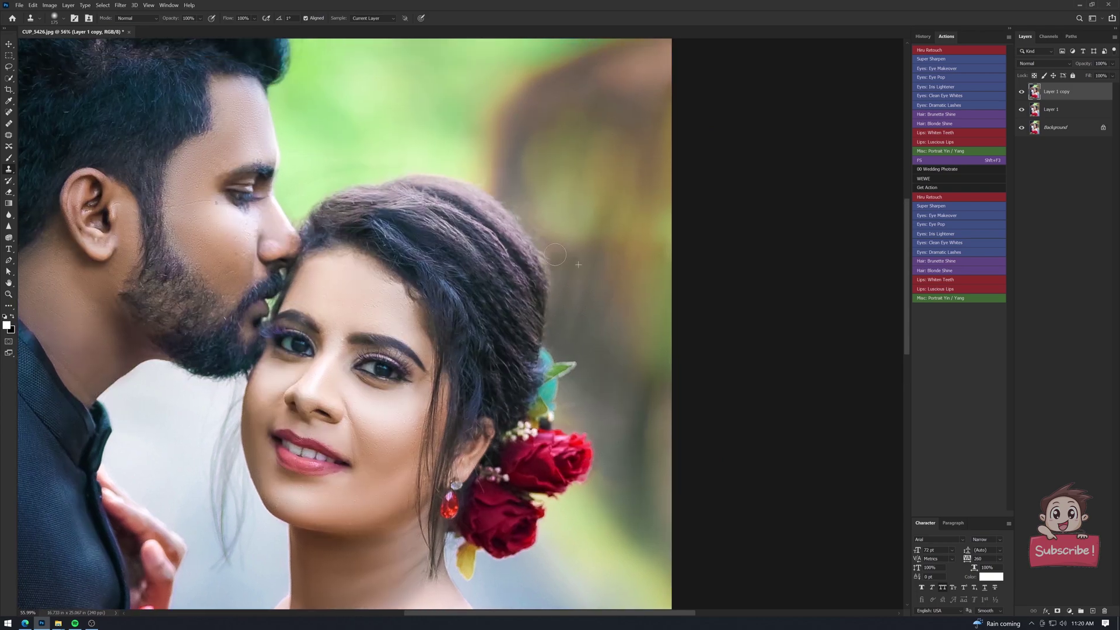
{"action": "key", "text": "ctrl+0"}
Merge the visible layers into the Background.
{"action": "key", "text": "v"}
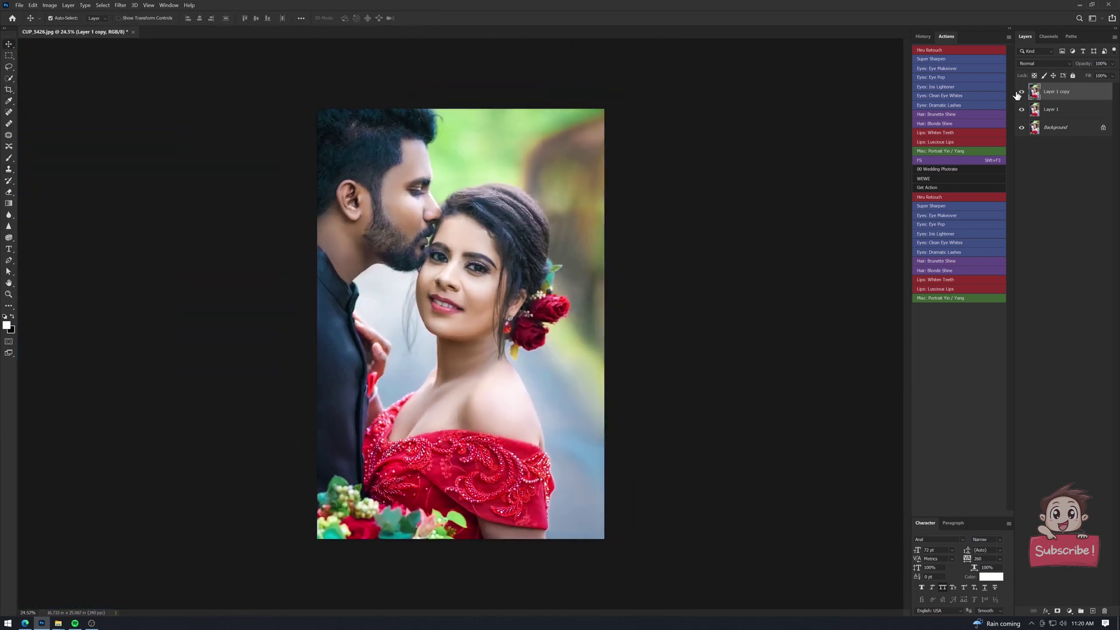
{"action": "key", "text": "ctrl+shift+e"}
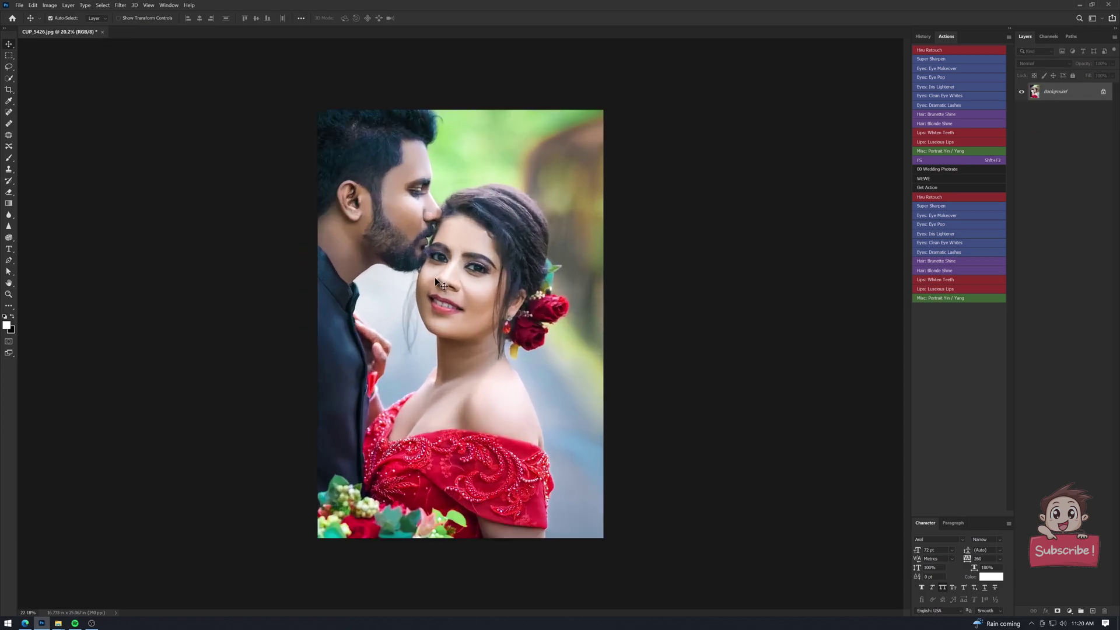
{"action": "scroll", "coordinate": [408, 309], "scroll_direction": "up", "scroll_amount": 5}
{"action": "scroll", "coordinate": [408, 376], "scroll_direction": "up", "scroll_amount": 2}
{"action": "scroll", "coordinate": [432, 442], "scroll_direction": "up", "scroll_amount": 2}
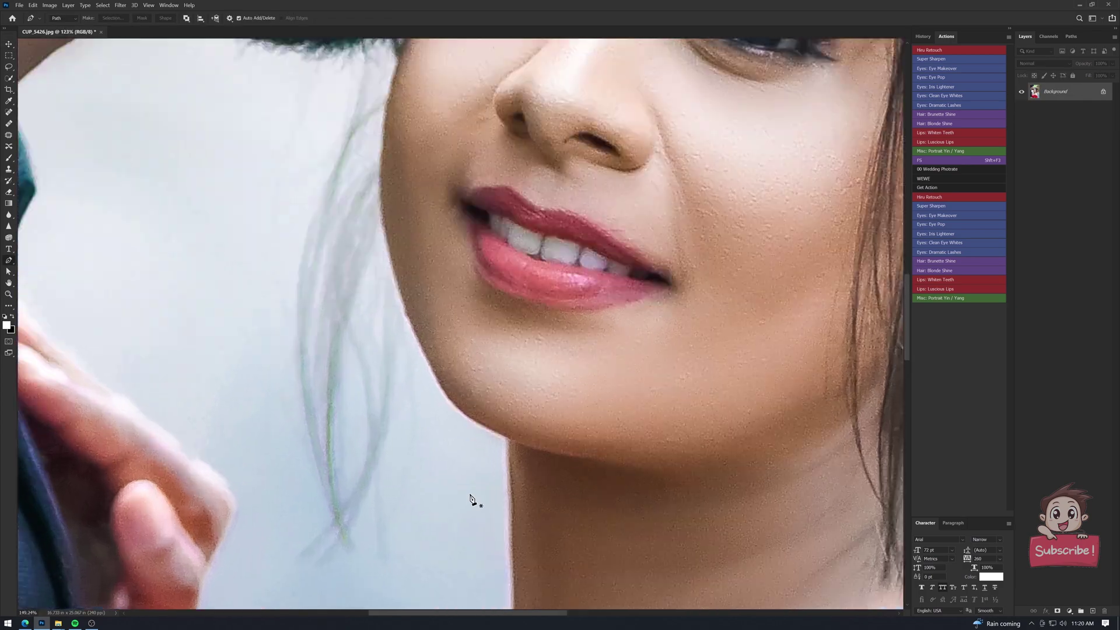
{"action": "scroll", "coordinate": [469, 499], "scroll_direction": "up", "scroll_amount": 2}
Trace a closed Pen path around the backdrop beside the bride's jaw and neck.
{"action": "key", "text": "p"}
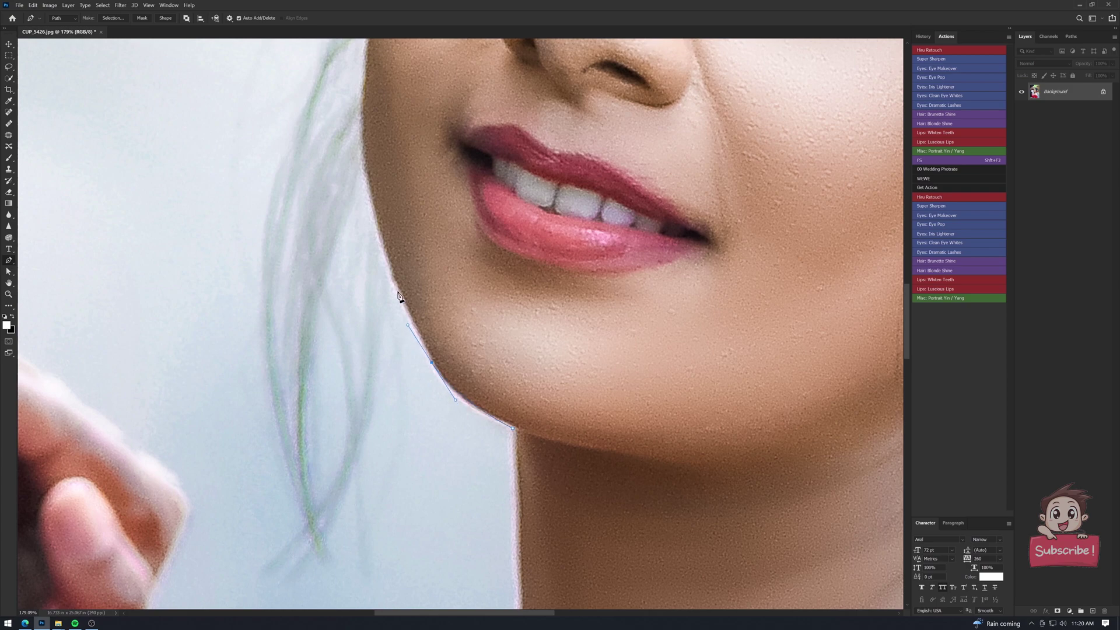
{"action": "left_click", "coordinate": [380, 236]}
{"action": "left_click_drag", "start_coordinate": [383, 237], "coordinate": [413, 406]}
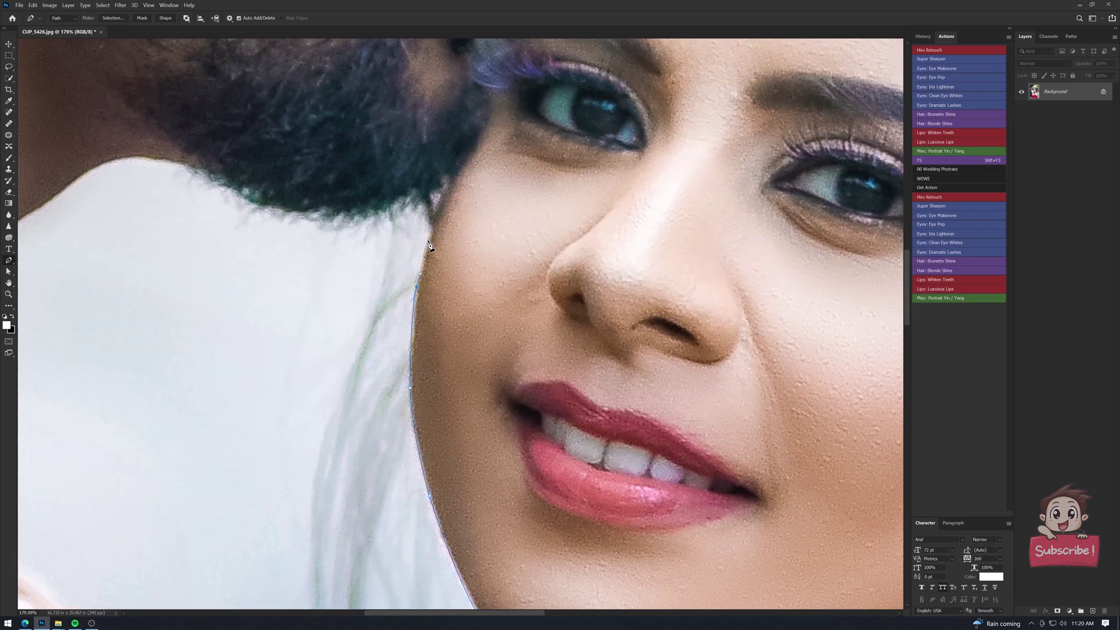
{"action": "scroll", "coordinate": [350, 228], "scroll_direction": "down", "scroll_amount": 5}
{"action": "left_click", "coordinate": [195, 224]}
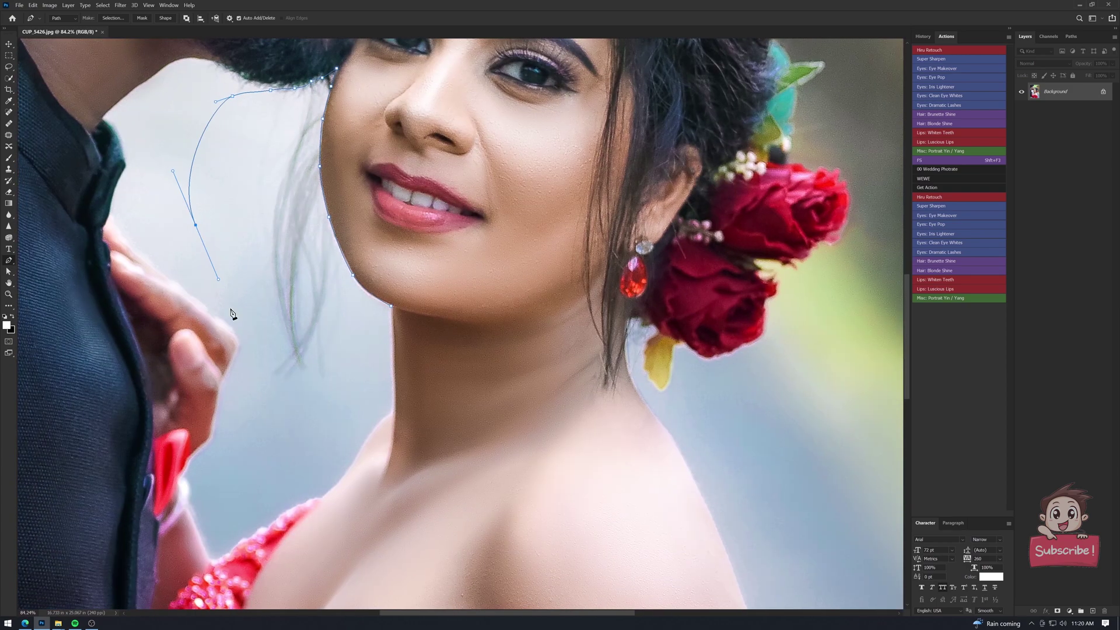
{"action": "left_click", "coordinate": [231, 309]}
{"action": "left_click", "coordinate": [227, 426]}
{"action": "left_click", "coordinate": [275, 506]}
{"action": "left_click_drag", "start_coordinate": [389, 400], "coordinate": [388, 415]}
{"action": "left_click", "coordinate": [391, 306]}
{"action": "right_click", "coordinate": [379, 318]}
Convert the closed path into a selection.
{"action": "left_click", "coordinate": [408, 356]}
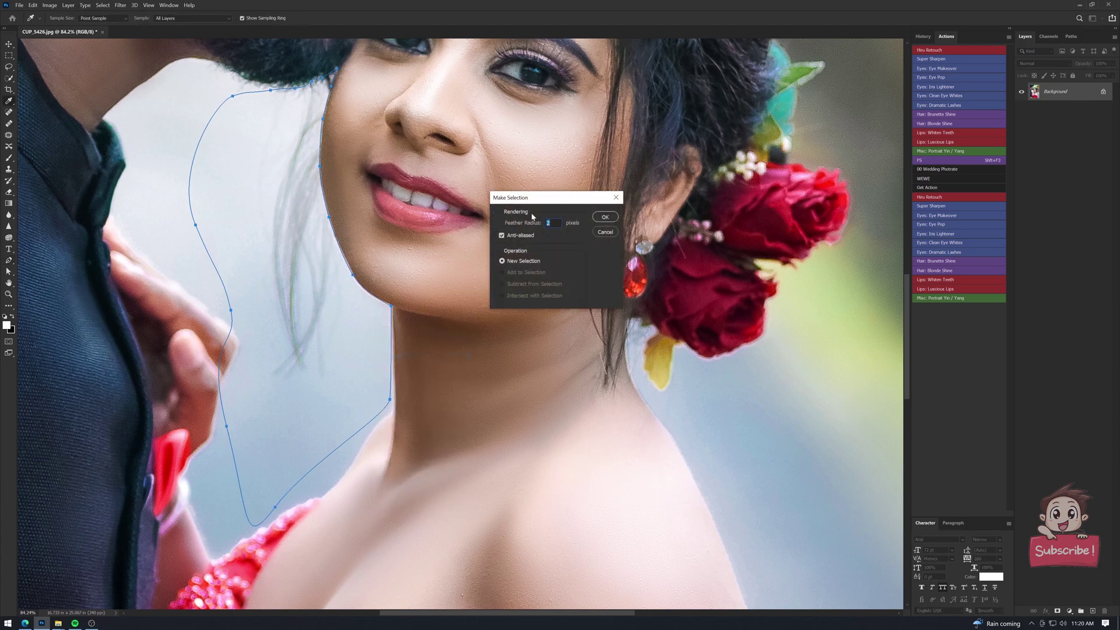
{"action": "key", "text": "Return"}
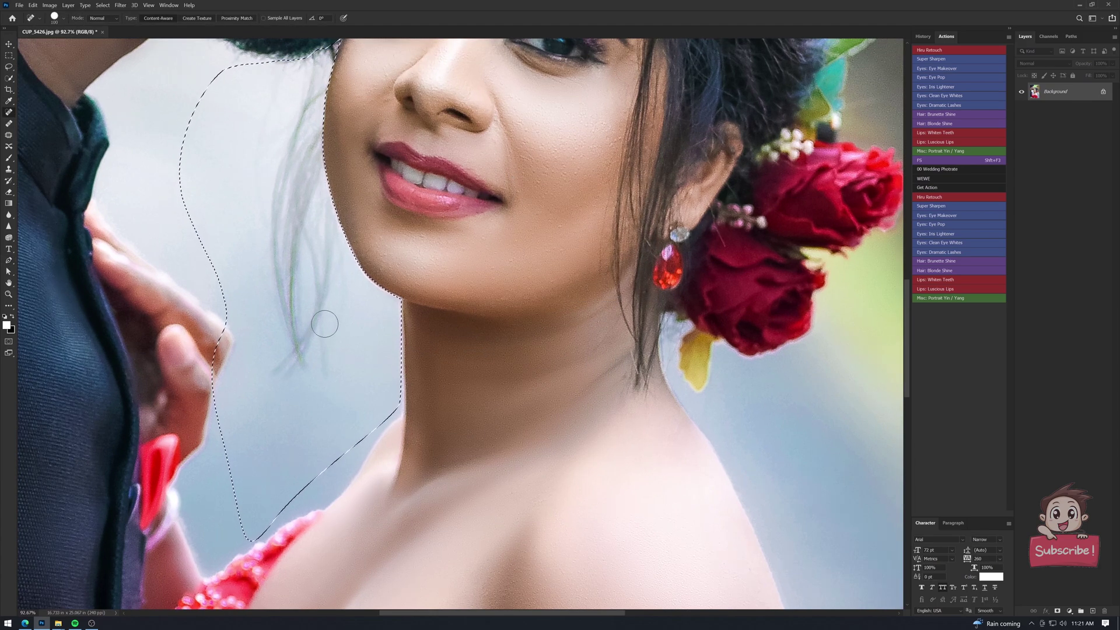
{"action": "scroll", "coordinate": [319, 291], "scroll_direction": "up", "scroll_amount": 5}
{"action": "scroll", "coordinate": [319, 285], "scroll_direction": "down", "scroll_amount": 3}
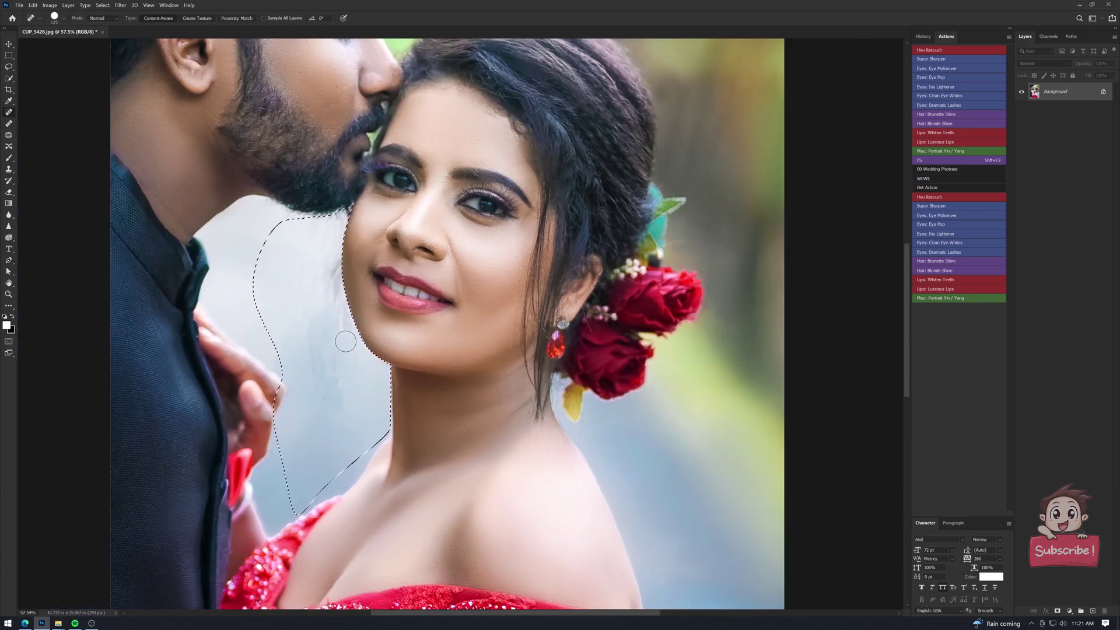
{"action": "scroll", "coordinate": [319, 285], "scroll_direction": "up", "scroll_amount": 1}
Retouch spots with the Clone Stamp and brush, sampling the light blue backdrop colour.
{"action": "key", "text": "s"}
{"action": "scroll", "coordinate": [330, 400], "scroll_direction": "up", "scroll_amount": 2}
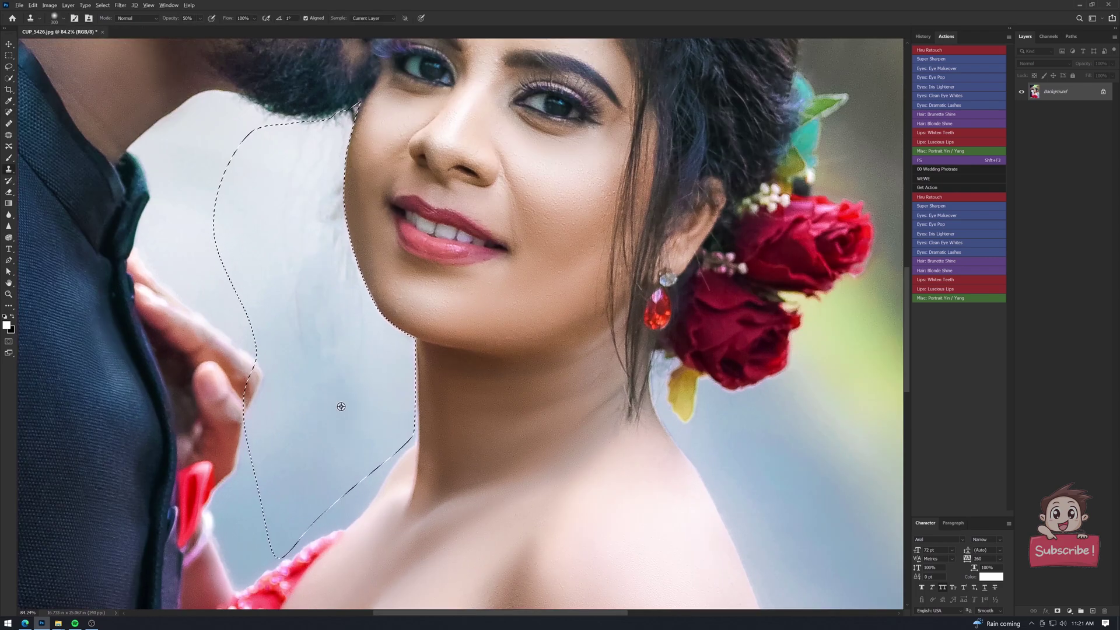
{"action": "key", "text": "bracketright"}
{"action": "key", "text": "bracketright"}
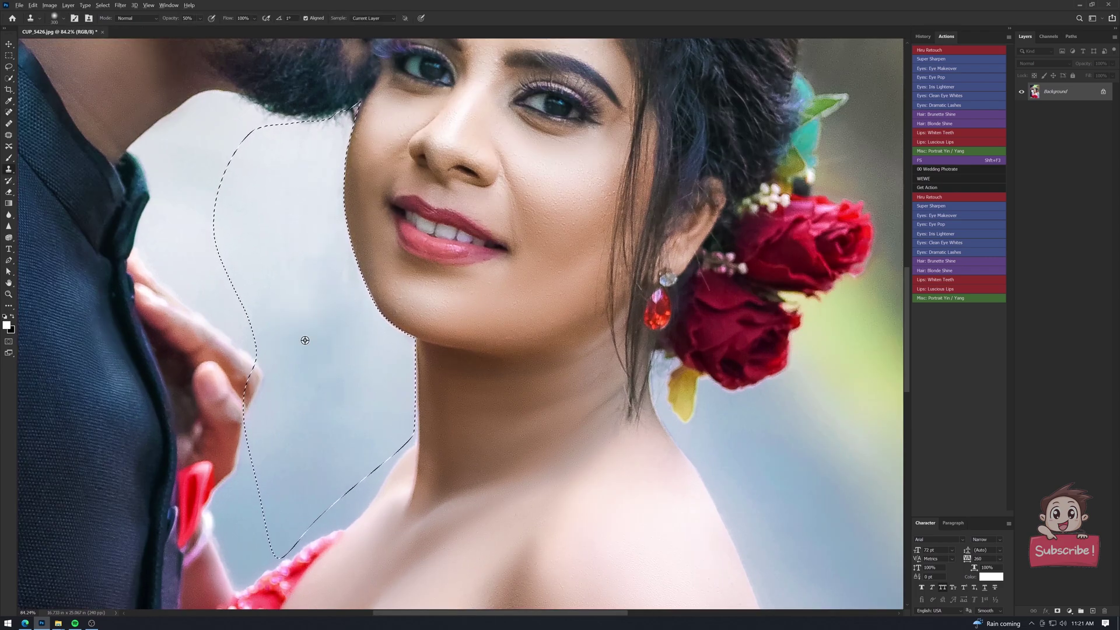
{"action": "scroll", "coordinate": [315, 327], "scroll_direction": "down", "scroll_amount": 2}
{"action": "scroll", "coordinate": [315, 350], "scroll_direction": "up", "scroll_amount": 1}
{"action": "key", "text": "i"}
{"action": "left_click", "coordinate": [330, 334]}
{"action": "key", "text": "b"}
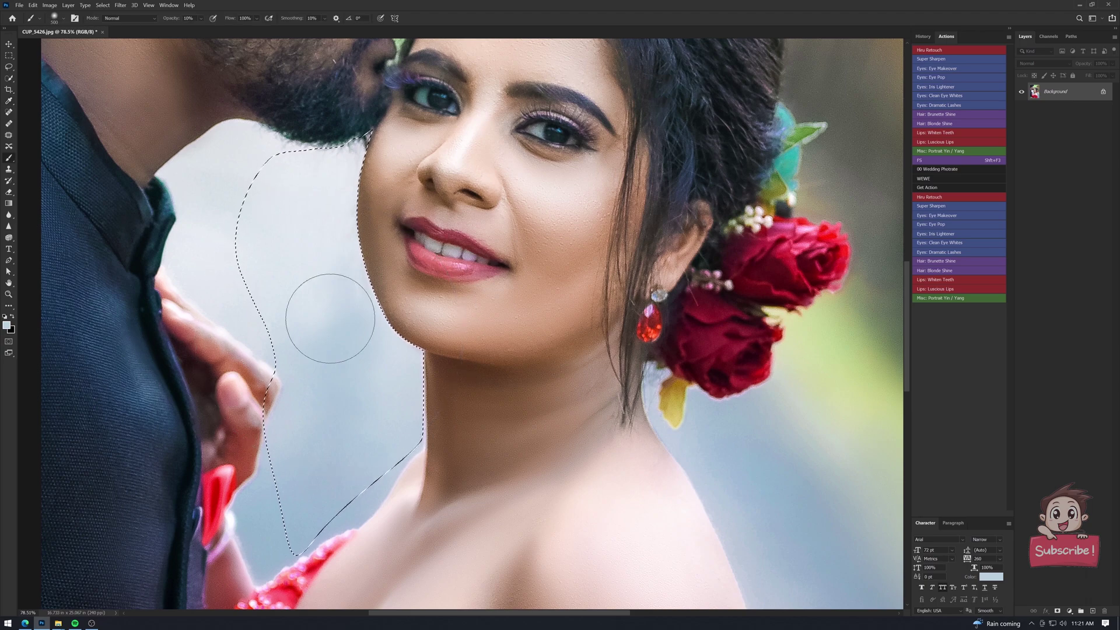
{"action": "scroll", "coordinate": [498, 383], "scroll_direction": "down", "scroll_amount": 5}
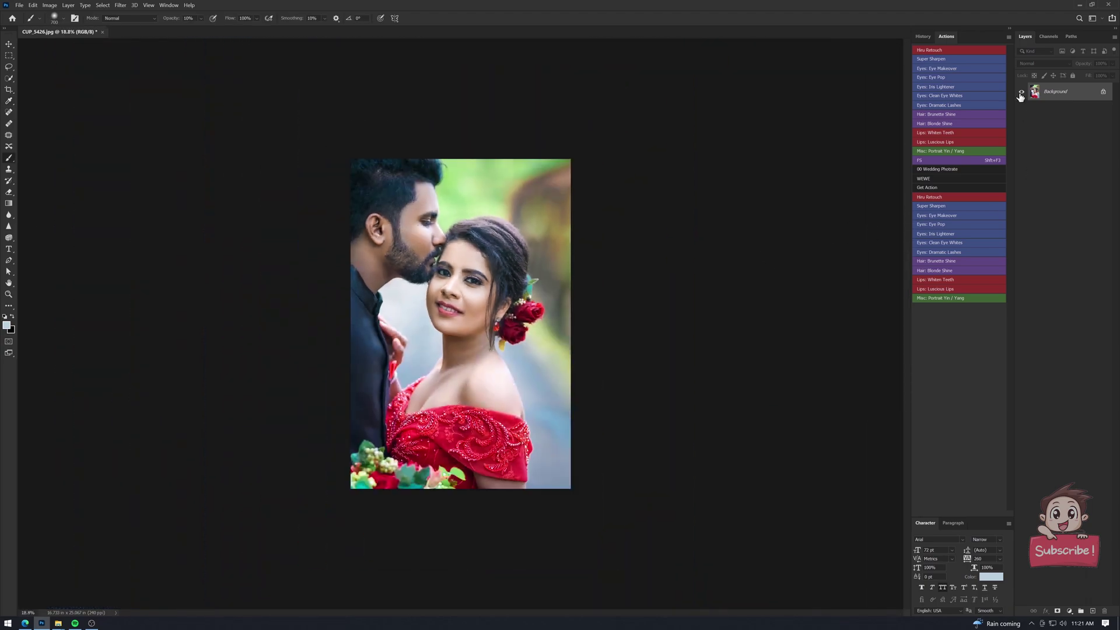
{"action": "key", "text": "s"}
{"action": "scroll", "coordinate": [403, 359], "scroll_direction": "up", "scroll_amount": 4}
{"action": "scroll", "coordinate": [410, 309], "scroll_direction": "down", "scroll_amount": 3}
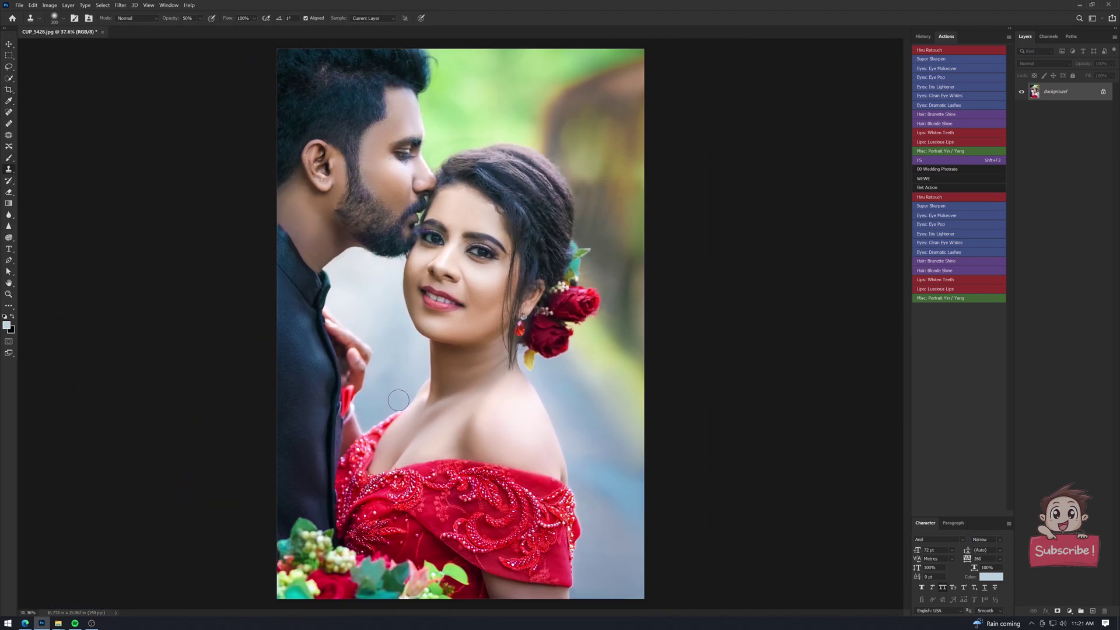
{"action": "scroll", "coordinate": [697, 351], "scroll_direction": "down", "scroll_amount": 2}
Duplicate the cleaned portrait onto a new Layer 1.
{"action": "key", "text": "v"}
{"action": "key", "text": "ctrl+j"}
{"action": "scroll", "coordinate": [502, 267], "scroll_direction": "up", "scroll_amount": 3}
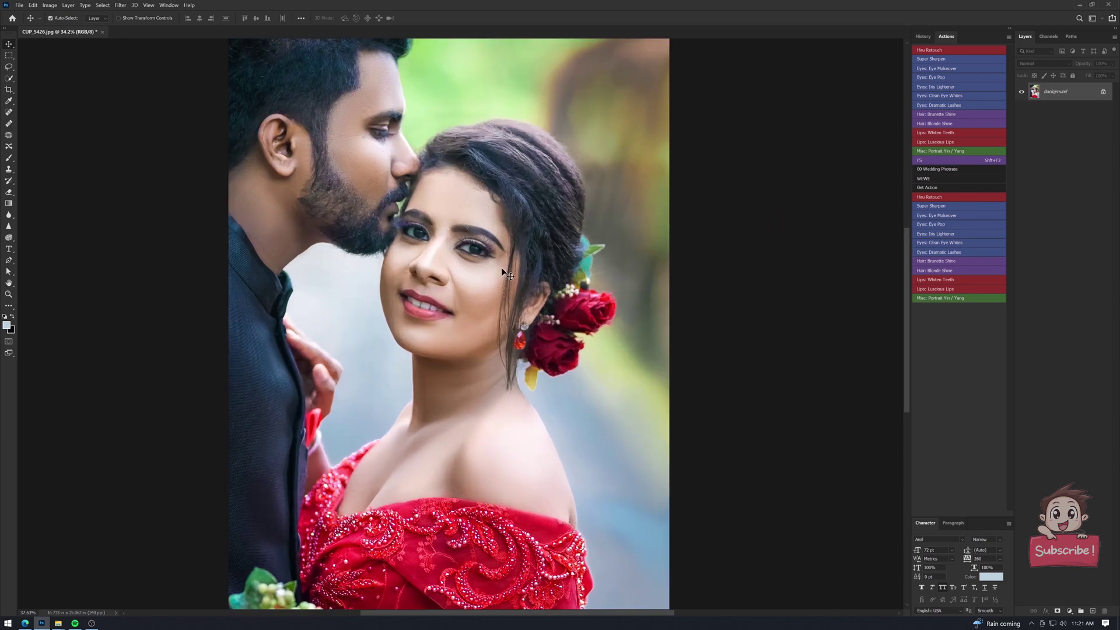
{"action": "scroll", "coordinate": [499, 265], "scroll_direction": "down", "scroll_amount": 2}
{"action": "scroll", "coordinate": [366, 235], "scroll_direction": "up", "scroll_amount": 2}
Apply the Portraiture skin smoothing filter to Layer 1.
{"action": "key", "text": "shift+F3"}
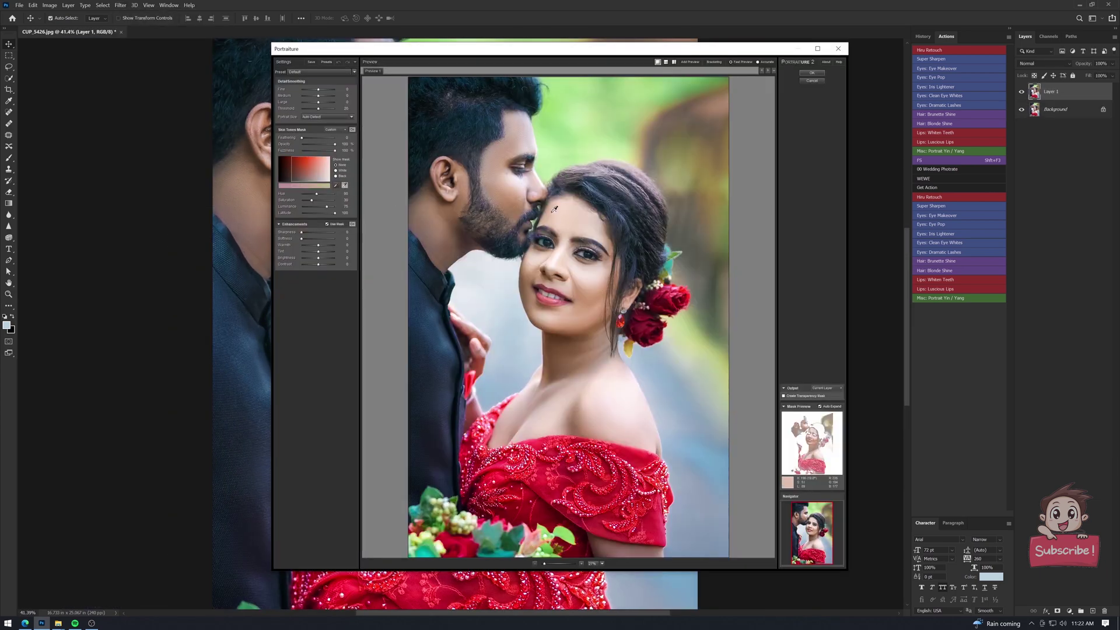
{"action": "key", "text": "Return"}
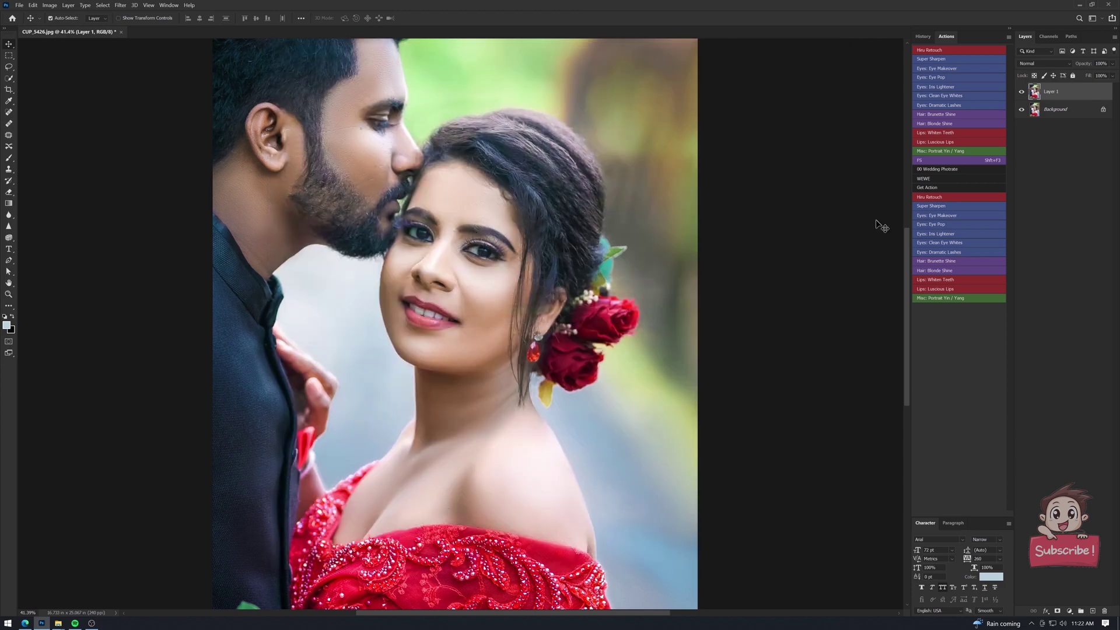
{"action": "scroll", "coordinate": [439, 236], "scroll_direction": "up", "scroll_amount": 3}
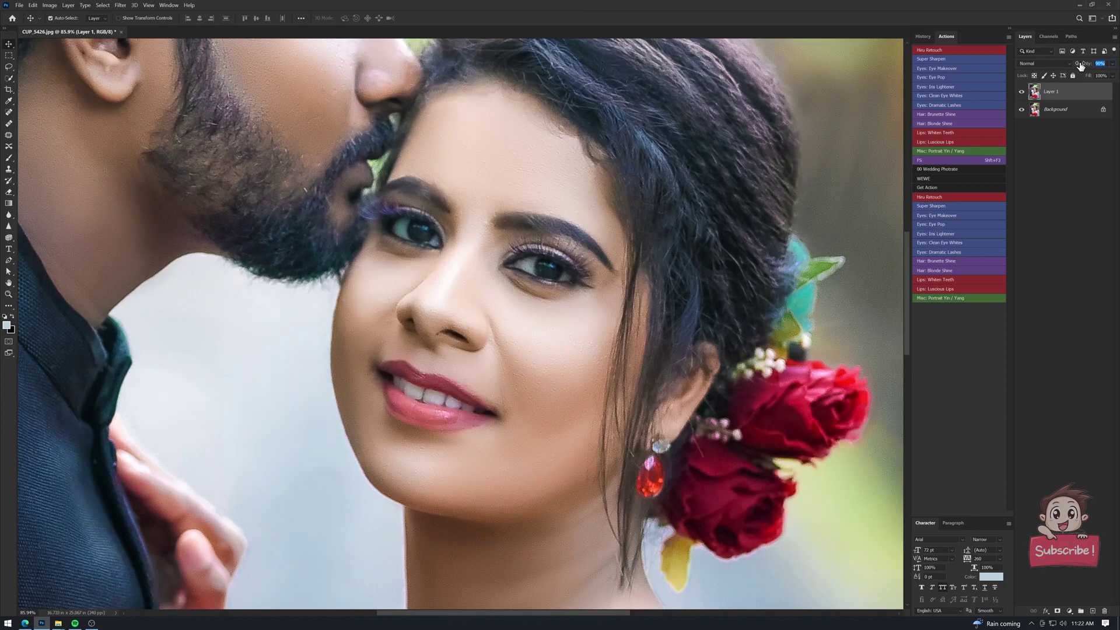
Set Layer 1's opacity to 100%.
{"action": "type", "text": "100"}
{"action": "key", "text": "Return"}
{"action": "scroll", "coordinate": [526, 307], "scroll_direction": "down", "scroll_amount": 3}
{"action": "scroll", "coordinate": [299, 365], "scroll_direction": "down", "scroll_amount": 2}
{"action": "scroll", "coordinate": [259, 197], "scroll_direction": "up", "scroll_amount": 4}
{"action": "key", "text": "p"}
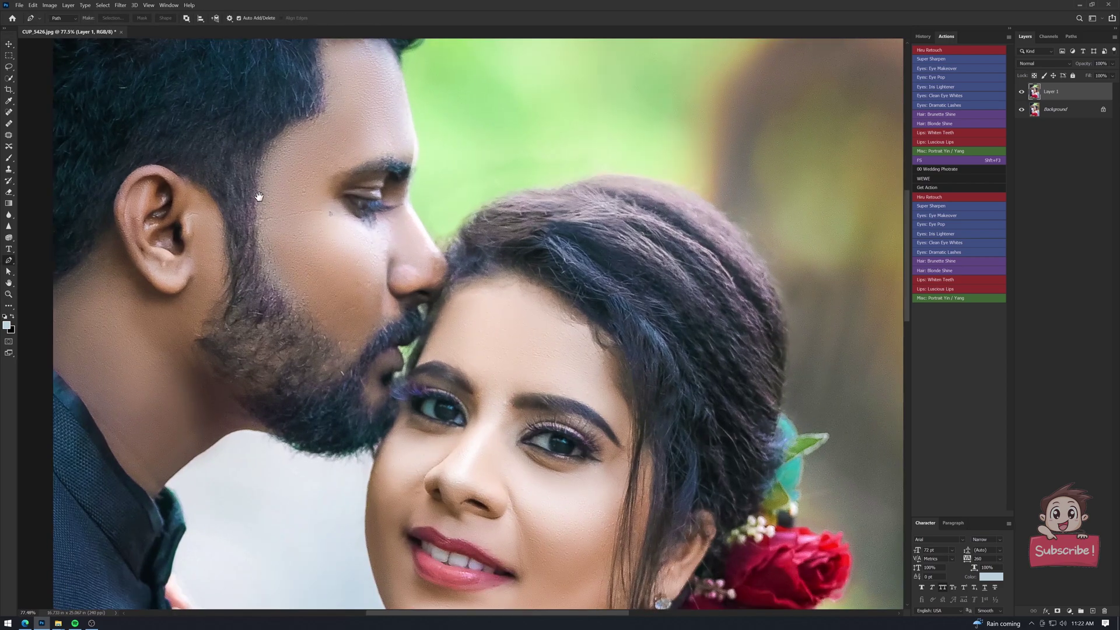
{"action": "scroll", "coordinate": [258, 196], "scroll_direction": "down", "scroll_amount": 2}
Touch up the groom's cheek and temple blemishes with Clone Stamp and Spot Healing Brush.
{"action": "key", "text": "s"}
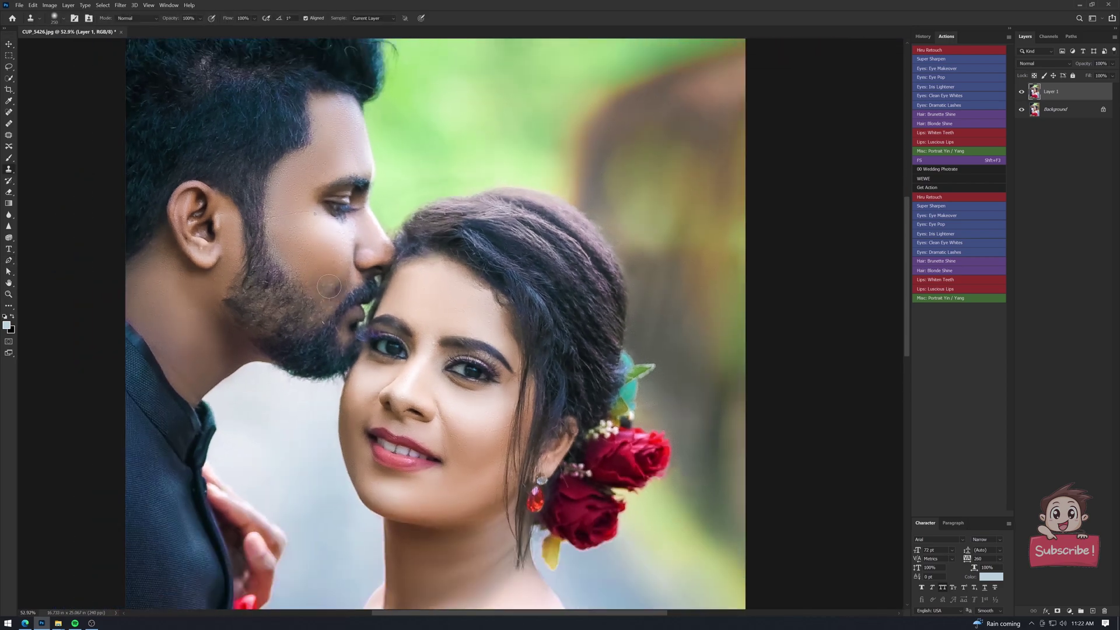
{"action": "scroll", "coordinate": [297, 187], "scroll_direction": "up", "scroll_amount": 2}
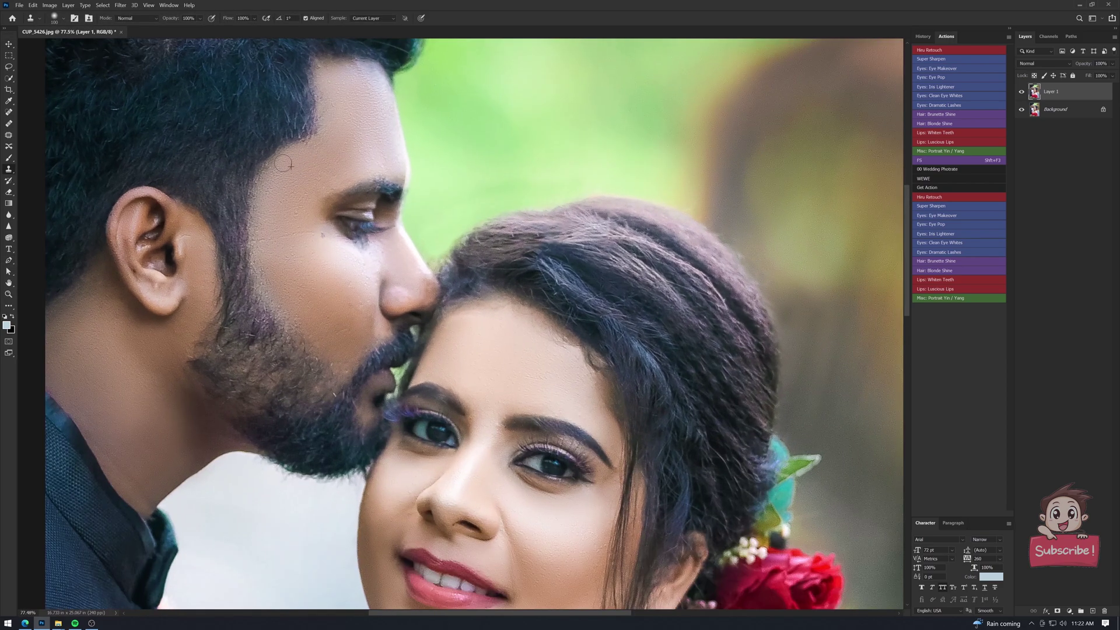
{"action": "left_click_drag", "start_coordinate": [273, 251], "coordinate": [279, 164]}
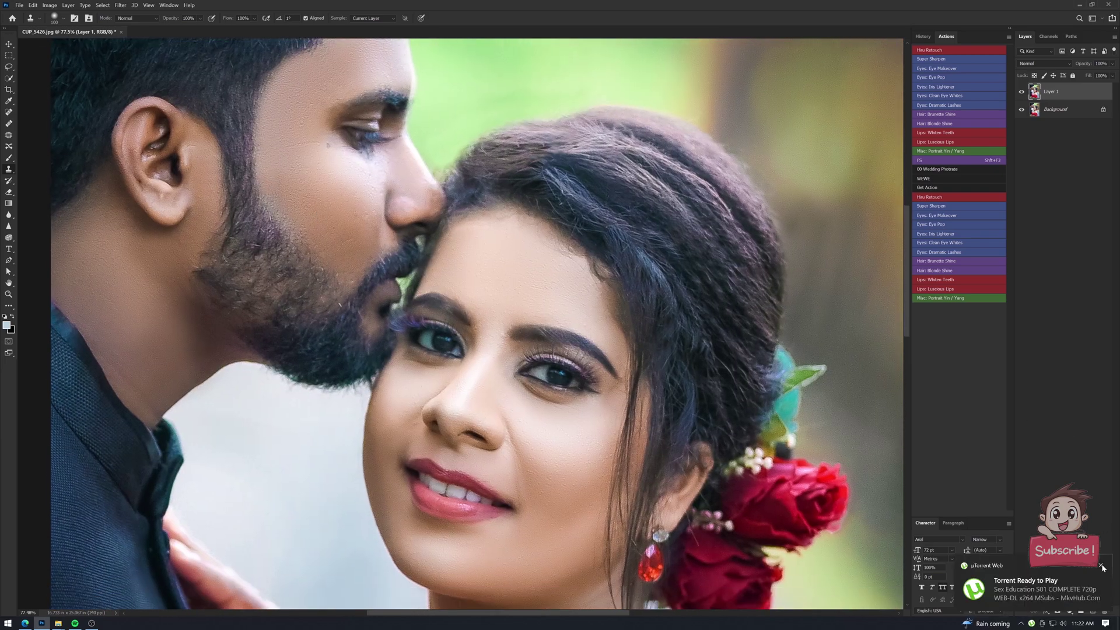
{"action": "left_click", "coordinate": [1101, 565]}
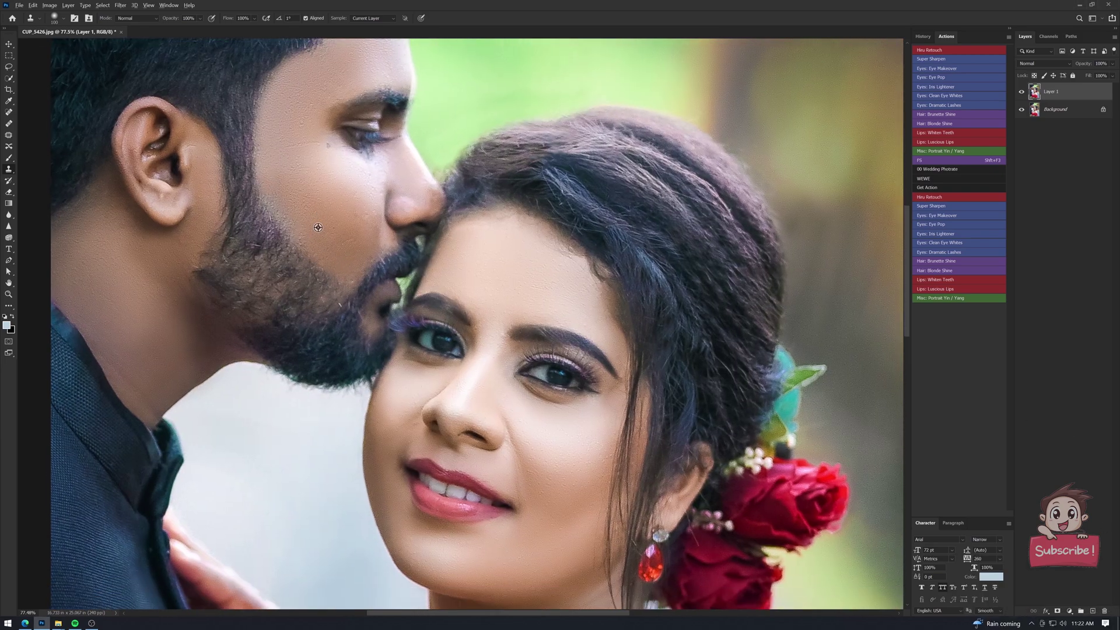
{"action": "scroll", "coordinate": [283, 186], "scroll_direction": "down", "scroll_amount": 10}
{"action": "scroll", "coordinate": [385, 197], "scroll_direction": "up", "scroll_amount": 10}
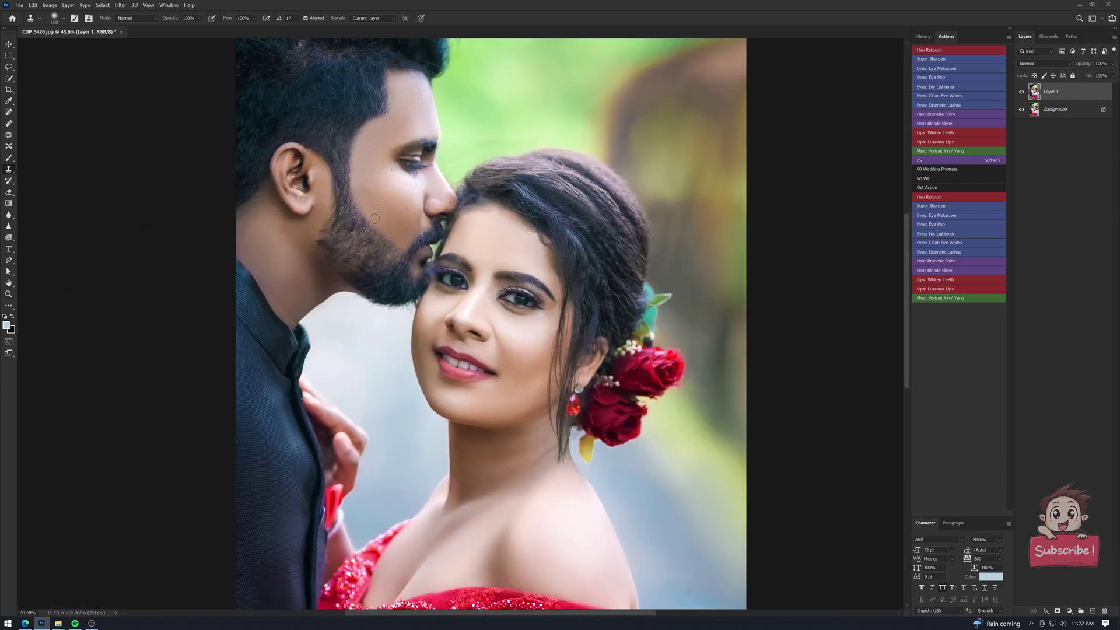
{"action": "scroll", "coordinate": [379, 175], "scroll_direction": "down", "scroll_amount": 10}
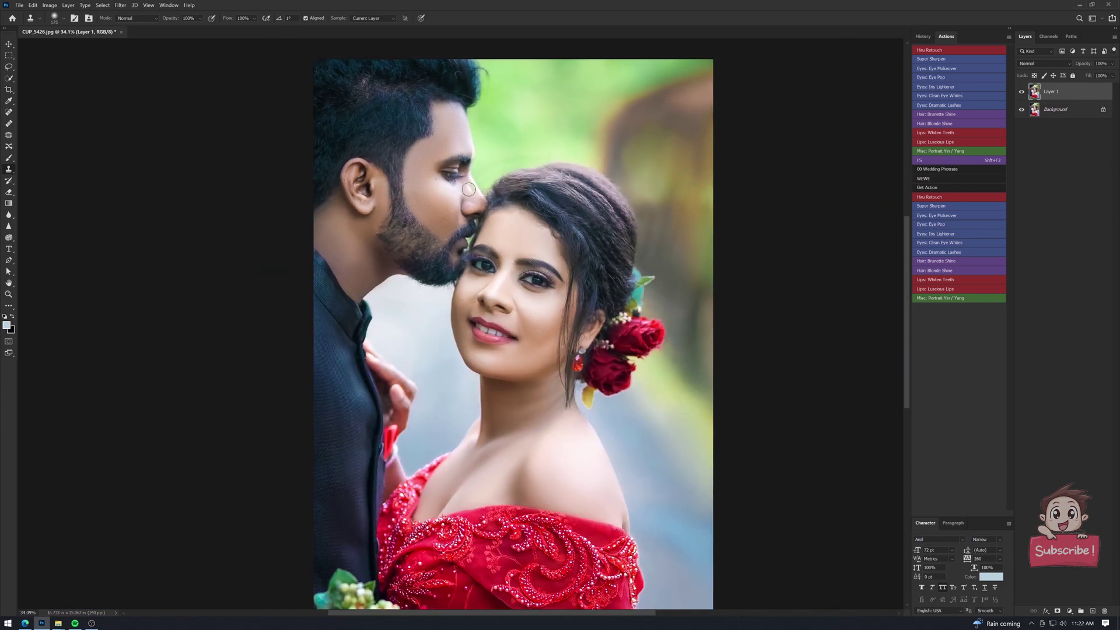
{"action": "scroll", "coordinate": [439, 182], "scroll_direction": "up", "scroll_amount": 10}
{"action": "key", "text": "j"}
{"action": "scroll", "coordinate": [357, 201], "scroll_direction": "down", "scroll_amount": 10}
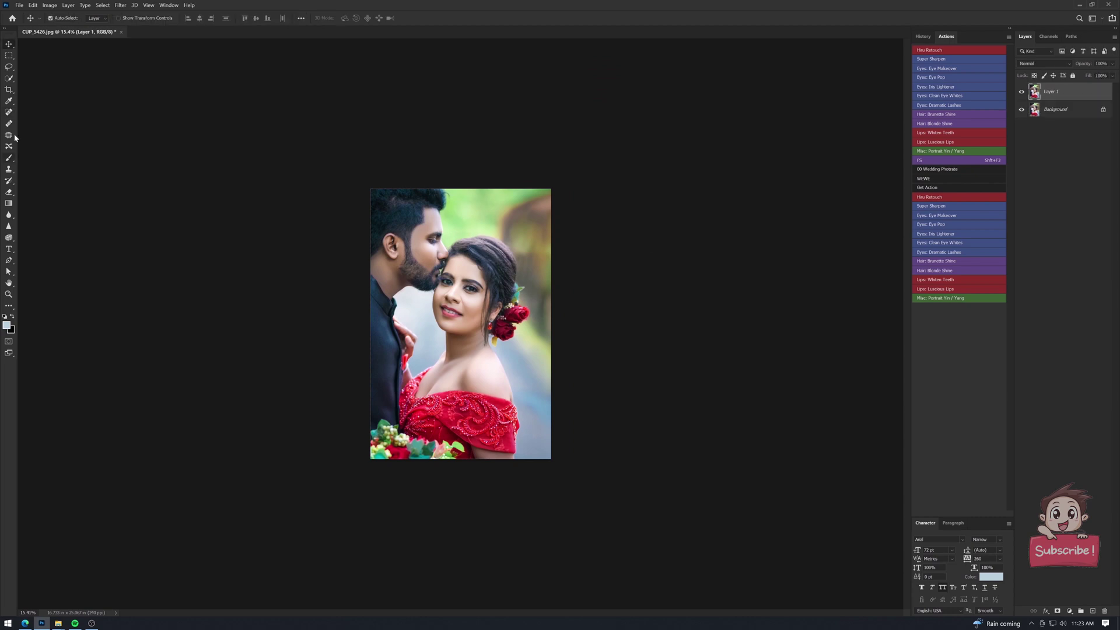
Lift a Curves adjustment slightly to brighten the image.
{"action": "key", "text": "w"}
{"action": "scroll", "coordinate": [505, 479], "scroll_direction": "up", "scroll_amount": 2}
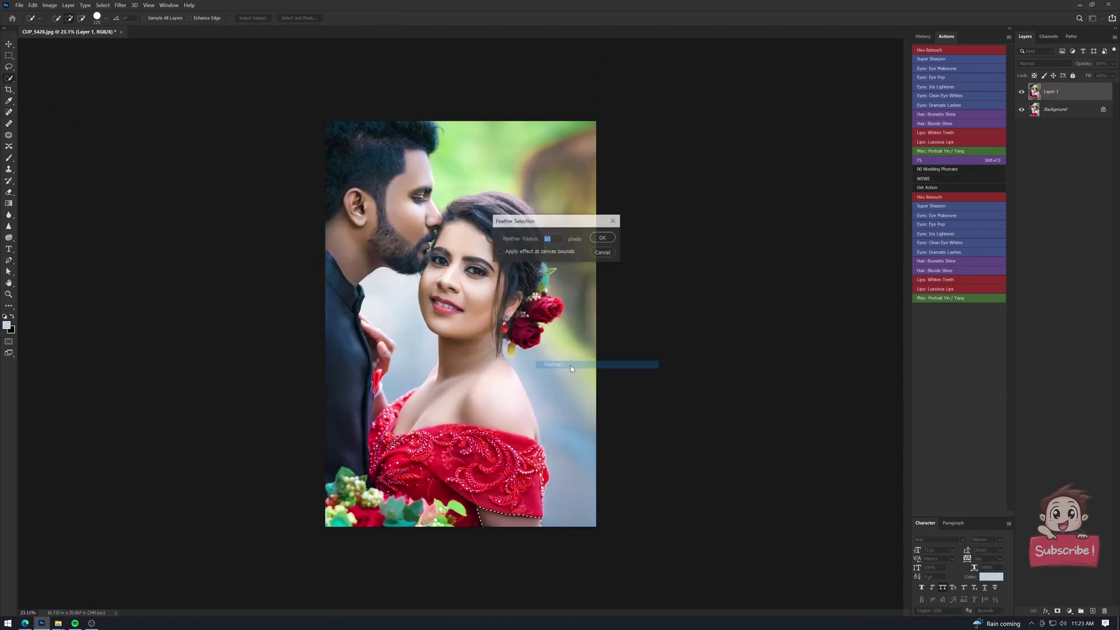
{"action": "key", "text": "ctrl+m"}
{"action": "left_click_drag", "start_coordinate": [694, 361], "coordinate": [694, 341]}
{"action": "key", "text": "Return"}
{"action": "scroll", "coordinate": [665, 341], "scroll_direction": "down", "scroll_amount": 1}
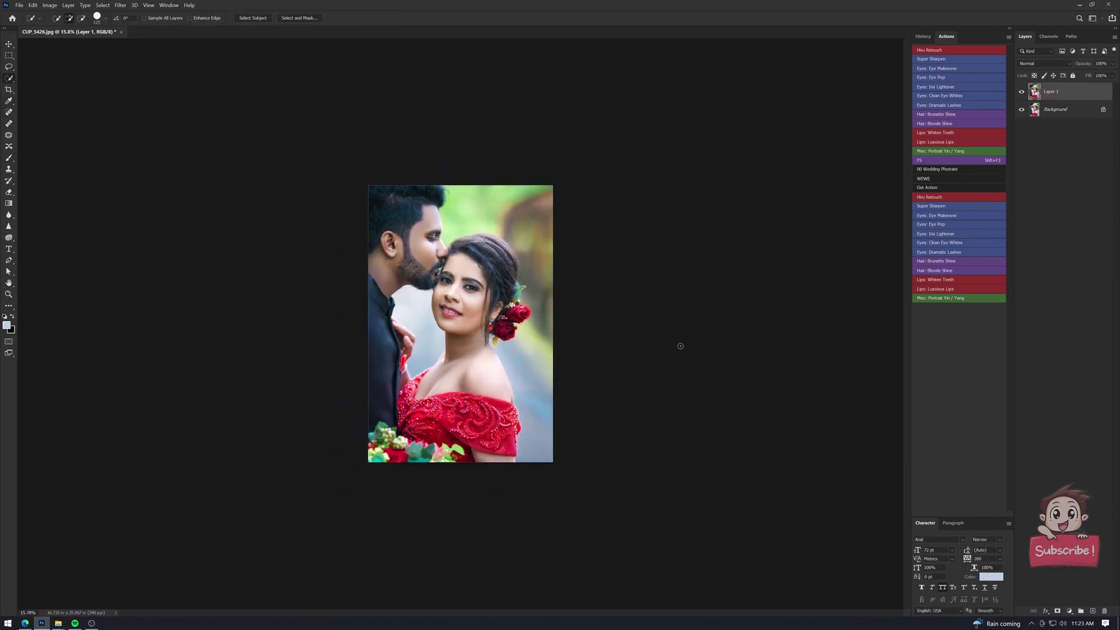
Quick-mask the bride's neck, lips and cheek into a selection.
{"action": "key", "text": "q"}
{"action": "key", "text": "b"}
{"action": "scroll", "coordinate": [464, 344], "scroll_direction": "up", "scroll_amount": 1}
{"action": "left_click_drag", "start_coordinate": [465, 351], "coordinate": [438, 244]}
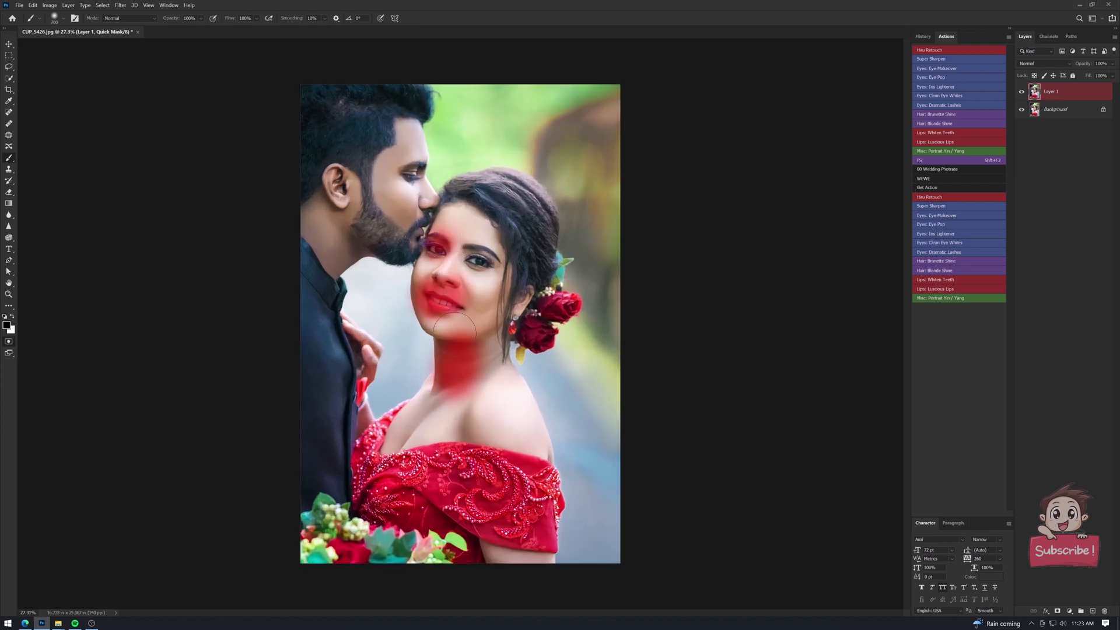
{"action": "key", "text": "q"}
Brighten the selected face area with Curves, deselect, and merge Layer 1 into Background.
{"action": "key", "text": "ctrl+m"}
{"action": "left_click_drag", "start_coordinate": [700, 355], "coordinate": [700, 349]}
{"action": "key", "text": "Return"}
{"action": "key", "text": "ctrl+d"}
{"action": "key", "text": "ctrl+e"}
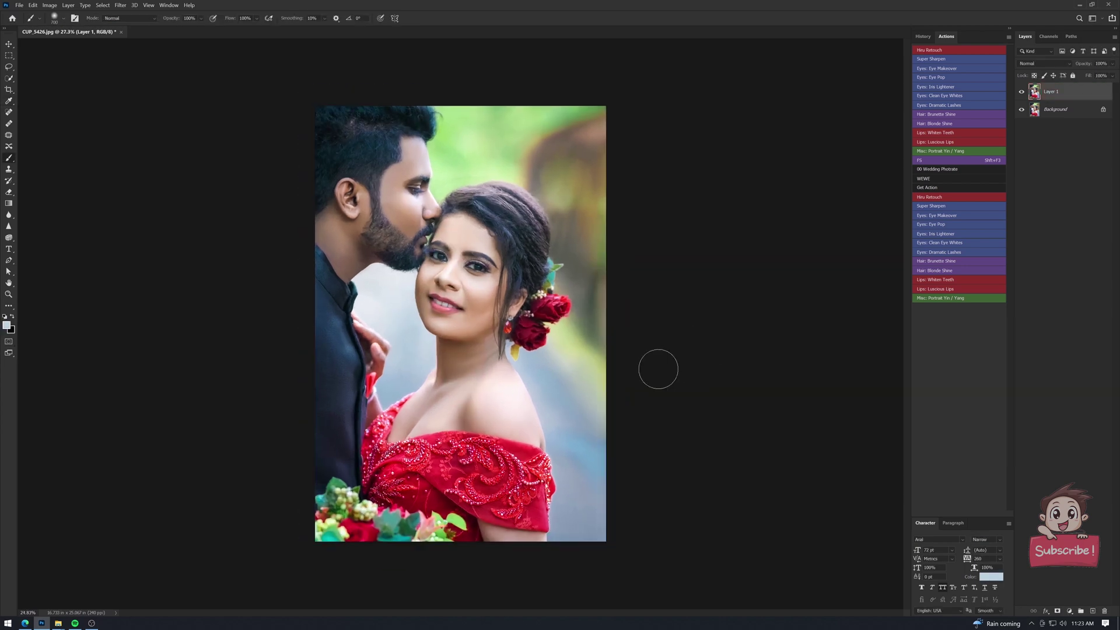
{"action": "scroll", "coordinate": [658, 367], "scroll_direction": "down", "scroll_amount": 3}
{"action": "key", "text": "v"}
{"action": "key", "text": "s"}
{"action": "scroll", "coordinate": [438, 190], "scroll_direction": "up", "scroll_amount": 4}
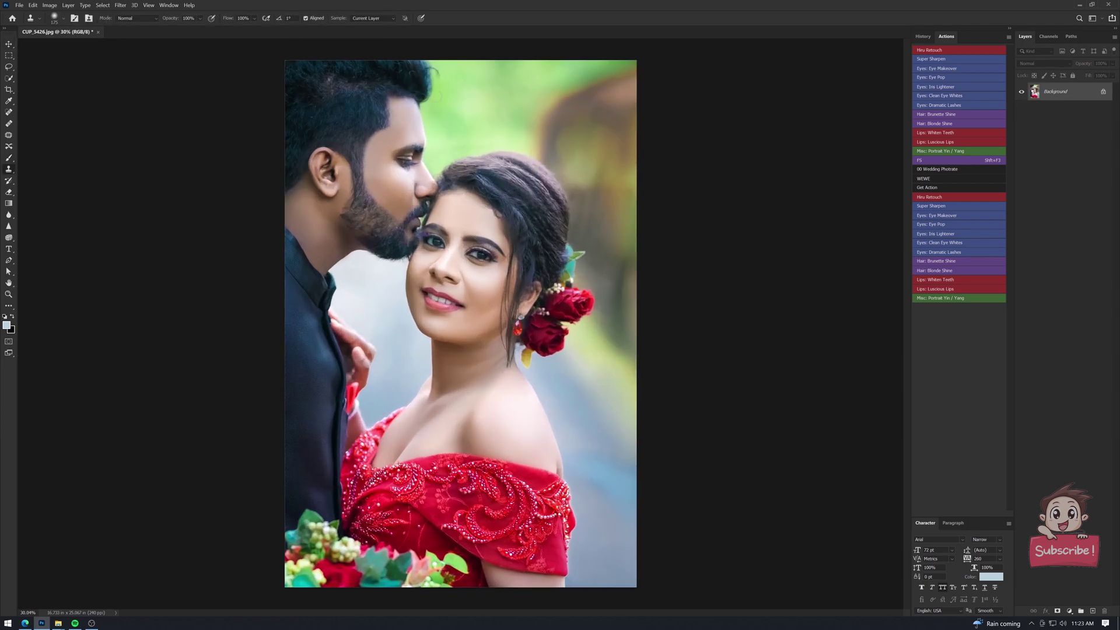
{"action": "scroll", "coordinate": [437, 190], "scroll_direction": "up", "scroll_amount": 3}
Clone dense hair from the groom's head over the thin patches at its top.
{"action": "scroll", "coordinate": [433, 192], "scroll_direction": "up", "scroll_amount": 3}
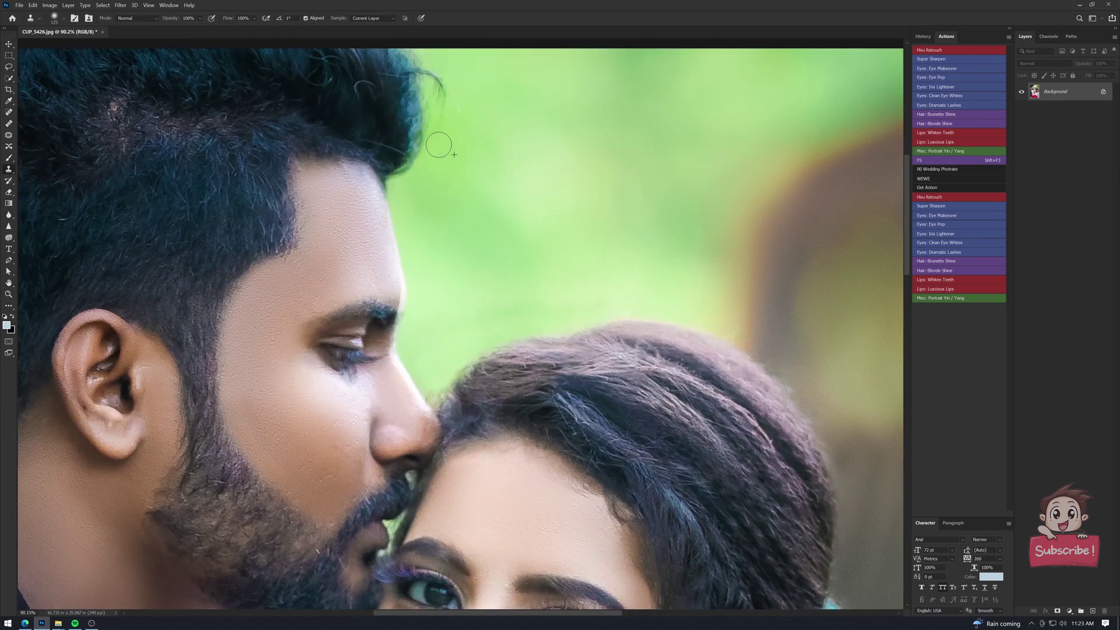
{"action": "left_click", "coordinate": [365, 100], "text": "alt"}
{"action": "left_click_drag", "start_coordinate": [340, 78], "coordinate": [327, 56]}
{"action": "scroll", "coordinate": [256, 201], "scroll_direction": "down", "scroll_amount": 2}
{"action": "key", "text": "bracketright"}
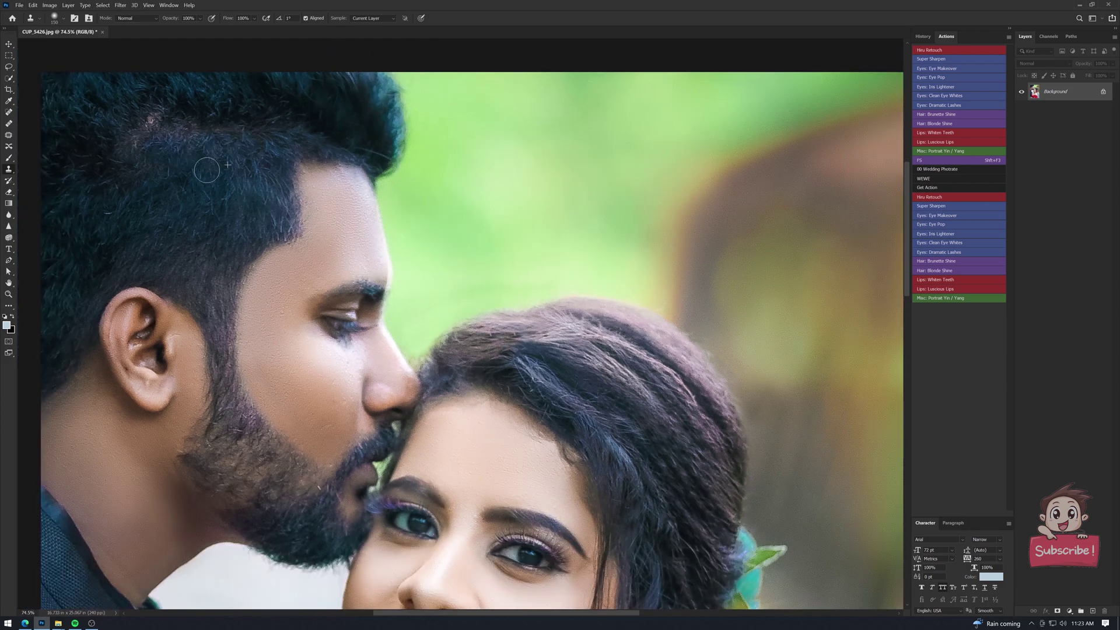
{"action": "left_click_drag", "start_coordinate": [207, 167], "coordinate": [142, 146]}
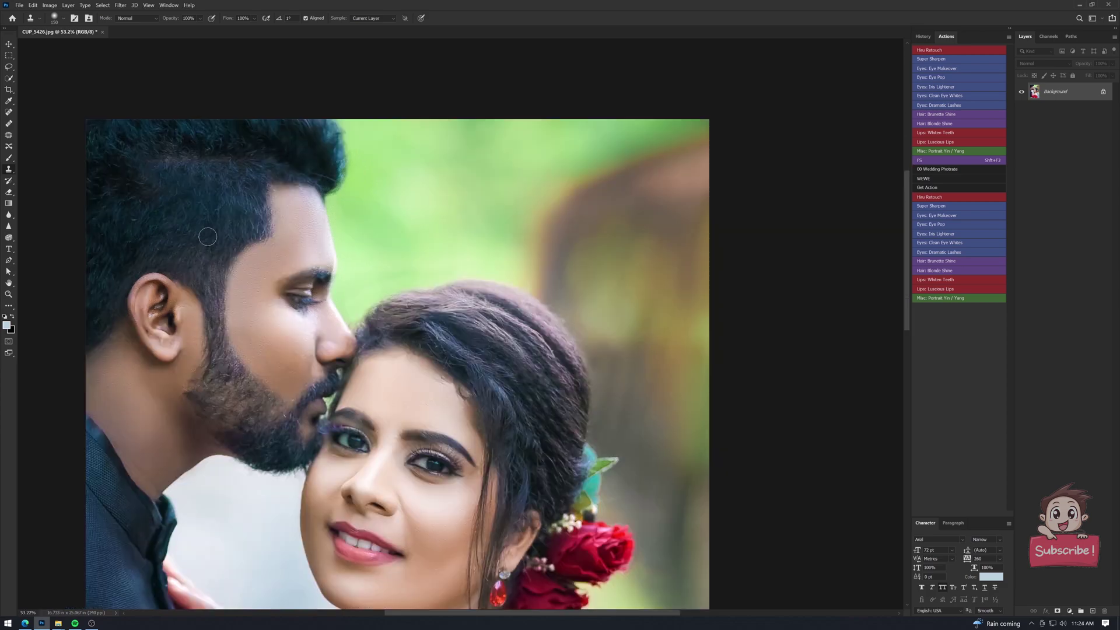
{"action": "scroll", "coordinate": [443, 292], "scroll_direction": "down", "scroll_amount": 5}
Run the Portrait Yin / Yang dodge-and-burn action past its instruction message.
{"action": "key", "text": "v"}
{"action": "left_click", "coordinate": [950, 150]}
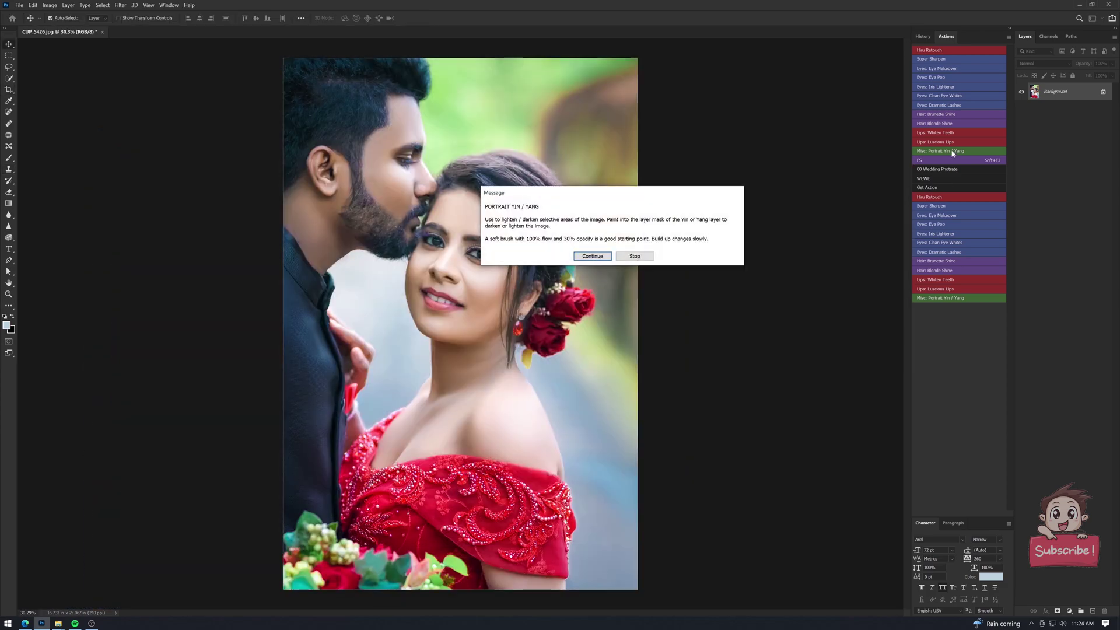
{"action": "left_click", "coordinate": [592, 254]}
{"action": "scroll", "coordinate": [482, 173], "scroll_direction": "up", "scroll_amount": 3}
Darken the woman's hair on the Yin mask with a 28% opacity, 175 brush.
{"action": "key", "text": "alt+]"}
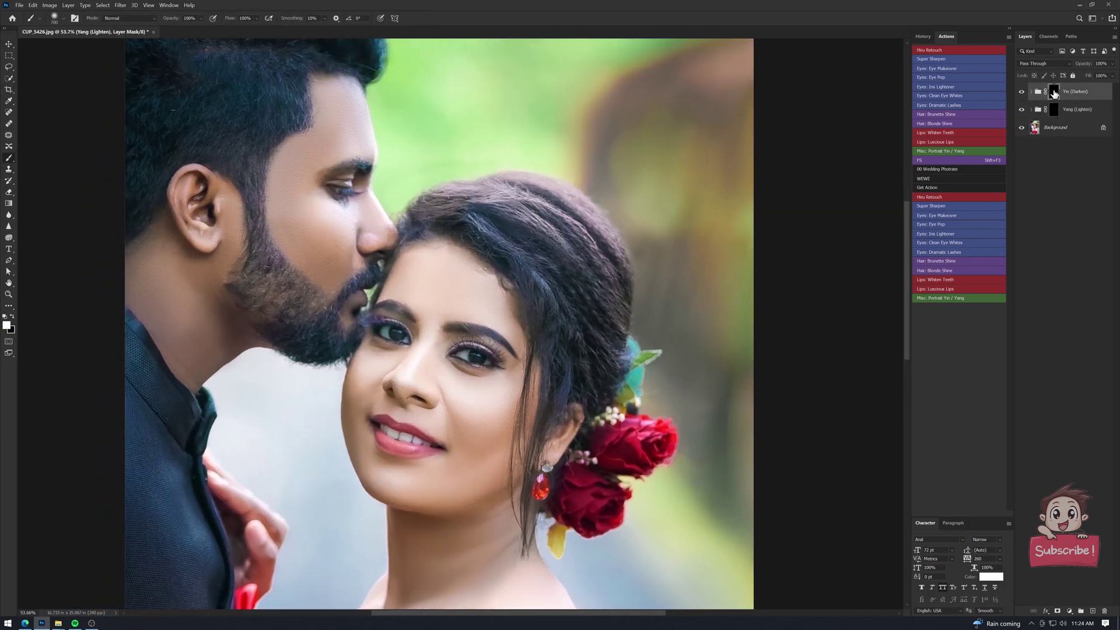
{"action": "key", "text": "2"}
{"action": "scroll", "coordinate": [438, 203], "scroll_direction": "up", "scroll_amount": 1}
{"action": "key", "text": "bracketleft"}
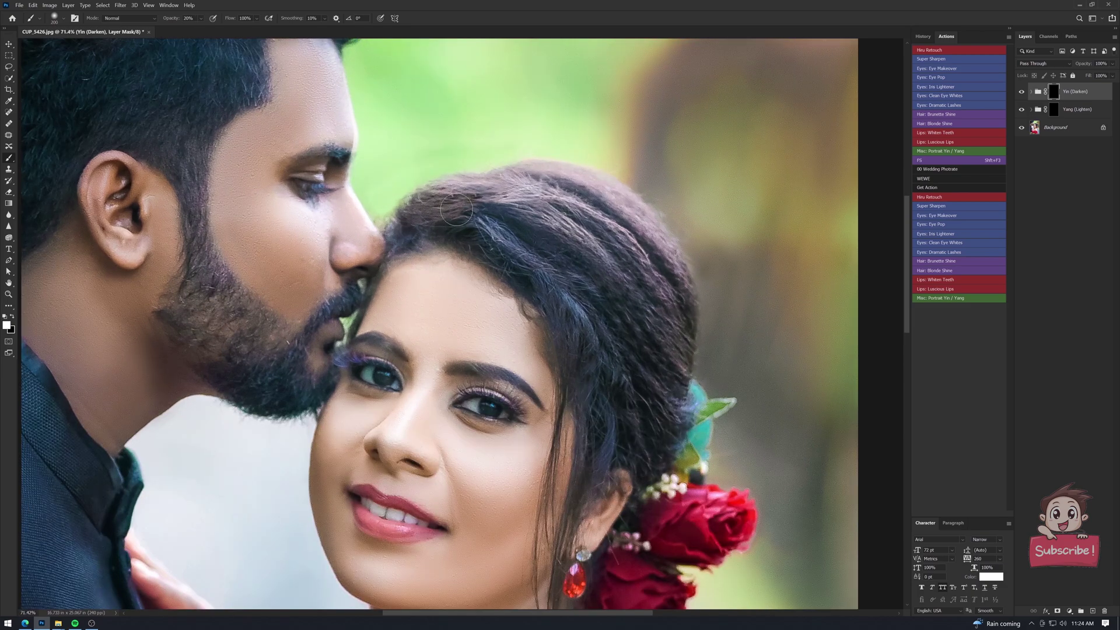
{"action": "key", "text": "8"}
{"action": "key", "text": "bracketright"}
{"action": "left_click_drag", "start_coordinate": [475, 203], "coordinate": [646, 468]}
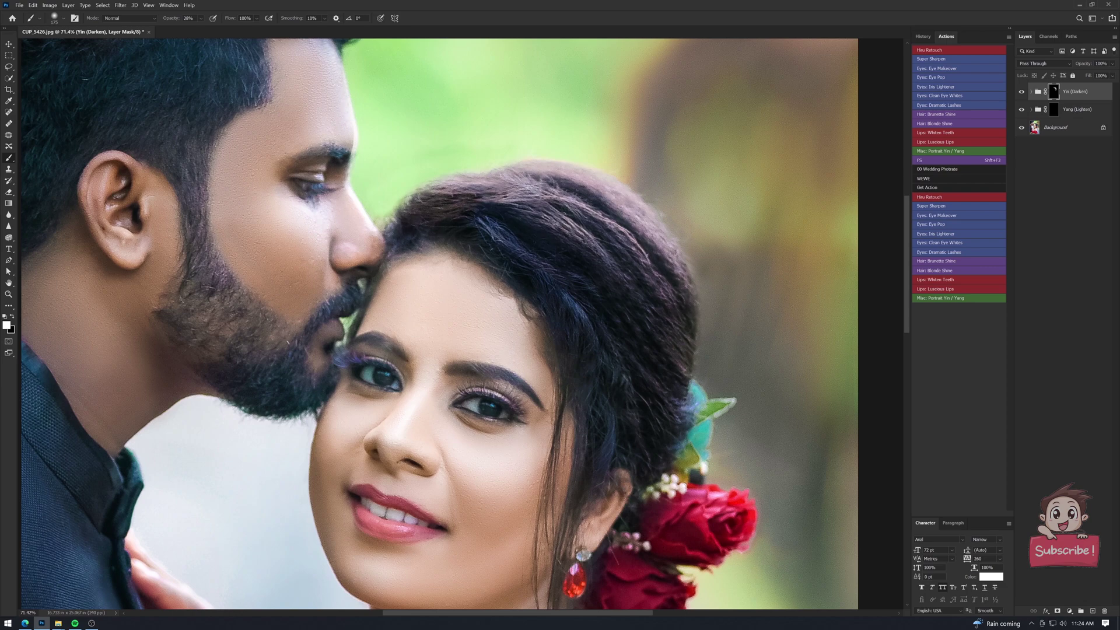
Darken the man's beard along his jaw on the Yin mask with a 90 brush.
{"action": "key", "text": "bracketleft"}
{"action": "scroll", "coordinate": [578, 329], "scroll_direction": "down", "scroll_amount": 5}
{"action": "scroll", "coordinate": [379, 115], "scroll_direction": "up", "scroll_amount": 4}
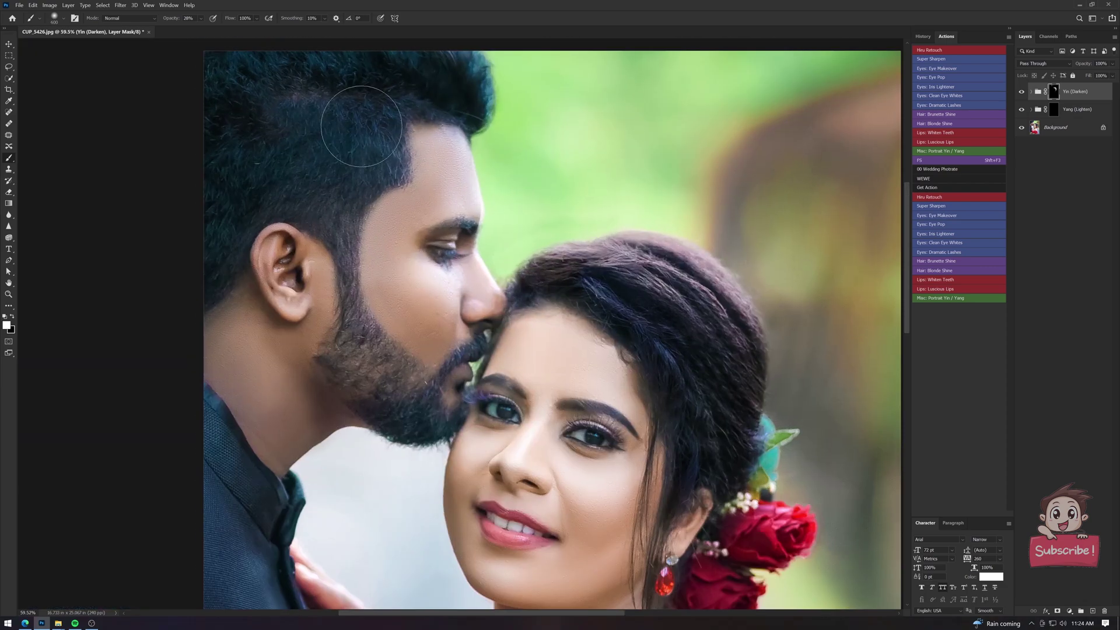
{"action": "key", "text": "bracketright"}
{"action": "key", "text": "bracketright"}
{"action": "key", "text": "bracketleft"}
{"action": "key", "text": "bracketleft"}
{"action": "key", "text": "bracketleft"}
{"action": "mouse_move", "coordinate": [361, 303]}
{"action": "left_mouse_down"}
{"action": "mouse_move", "coordinate": [489, 387]}
{"action": "mouse_move", "coordinate": [607, 411]}
{"action": "left_mouse_up"}
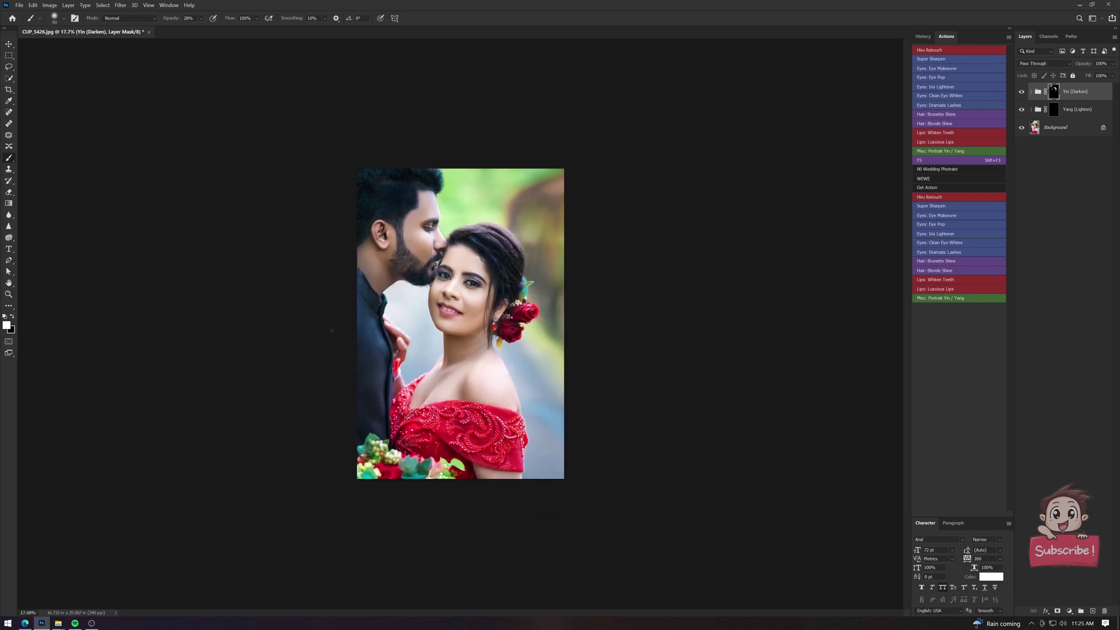
{"action": "scroll", "coordinate": [583, 408], "scroll_direction": "down", "scroll_amount": 5}
{"action": "key", "text": "bracketright"}
{"action": "key", "text": "bracketright"}
{"action": "key", "text": "bracketright"}
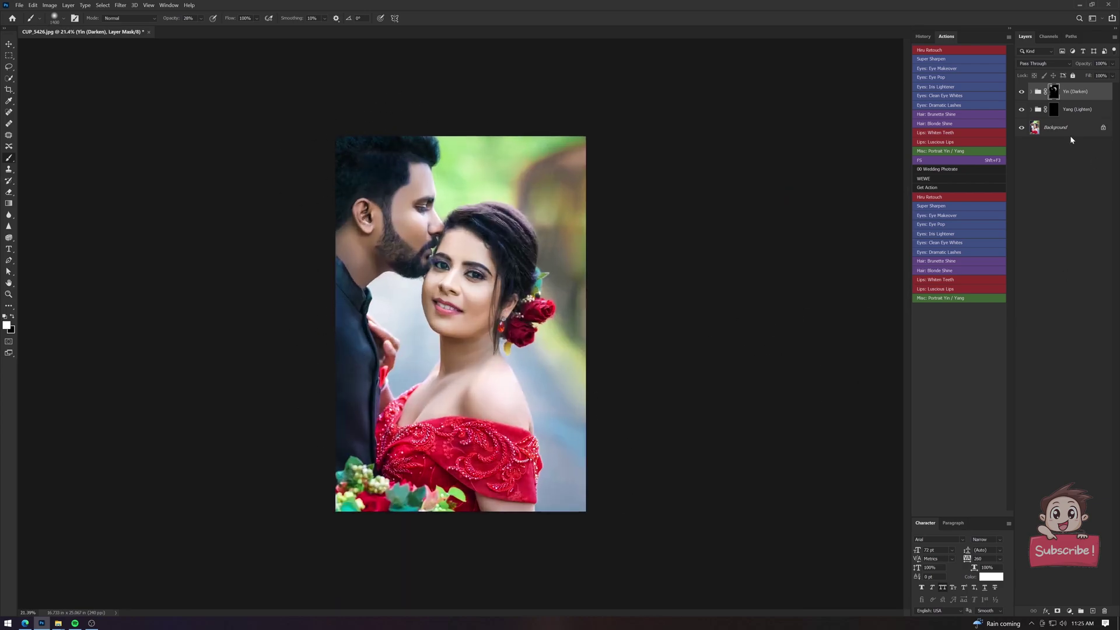
Flatten all layers into Background and duplicate it as Layer 1.
{"action": "key", "text": "ctrl+shift+e"}
{"action": "scroll", "coordinate": [574, 315], "scroll_direction": "down", "scroll_amount": 2}
{"action": "key", "text": "v"}
{"action": "key", "text": "ctrl+j"}
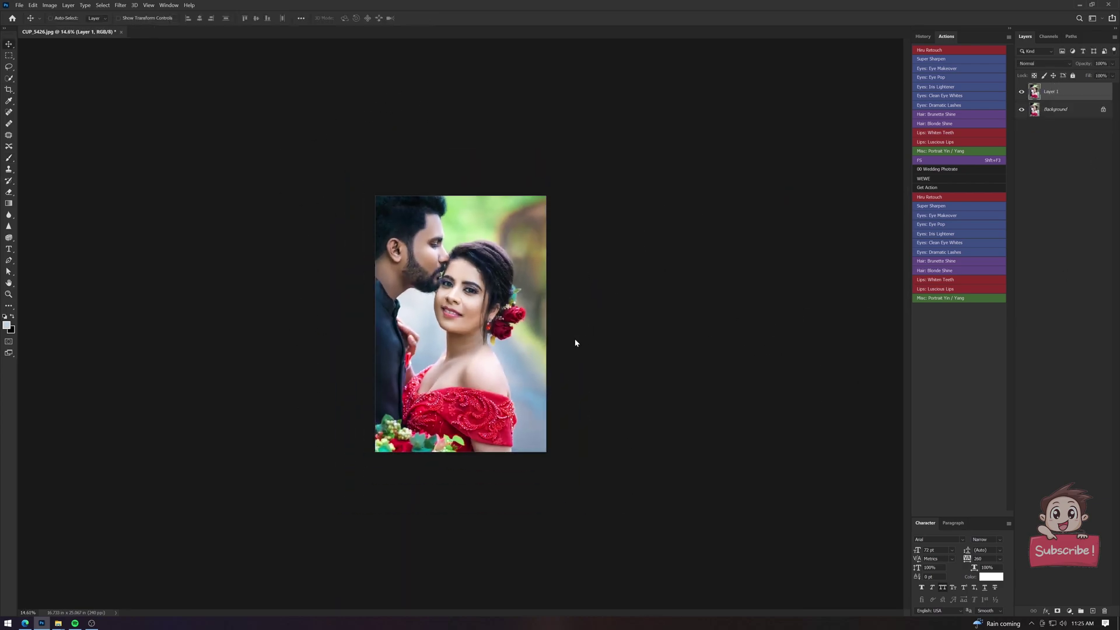
Add a Camera Raw linear gradient mask at Clarity −59, with the couple subtracted via Select Subject.
{"action": "key", "text": "ctrl+shift+a"}
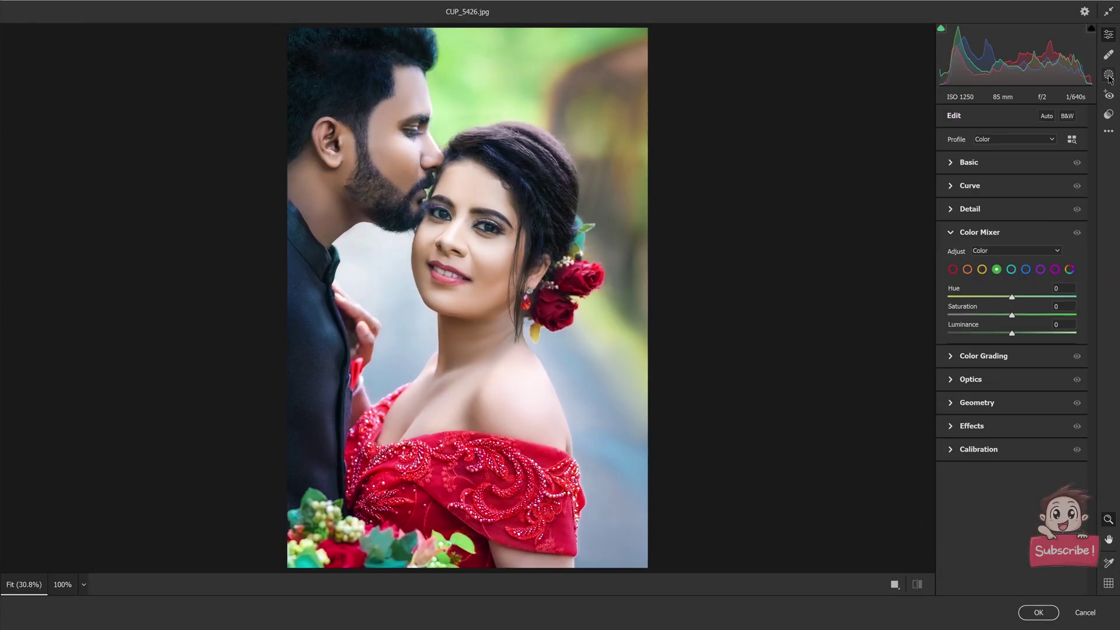
{"action": "left_click", "coordinate": [1108, 75]}
{"action": "left_click", "coordinate": [980, 204]}
{"action": "scroll", "coordinate": [1015, 441], "scroll_direction": "down", "scroll_amount": 3}
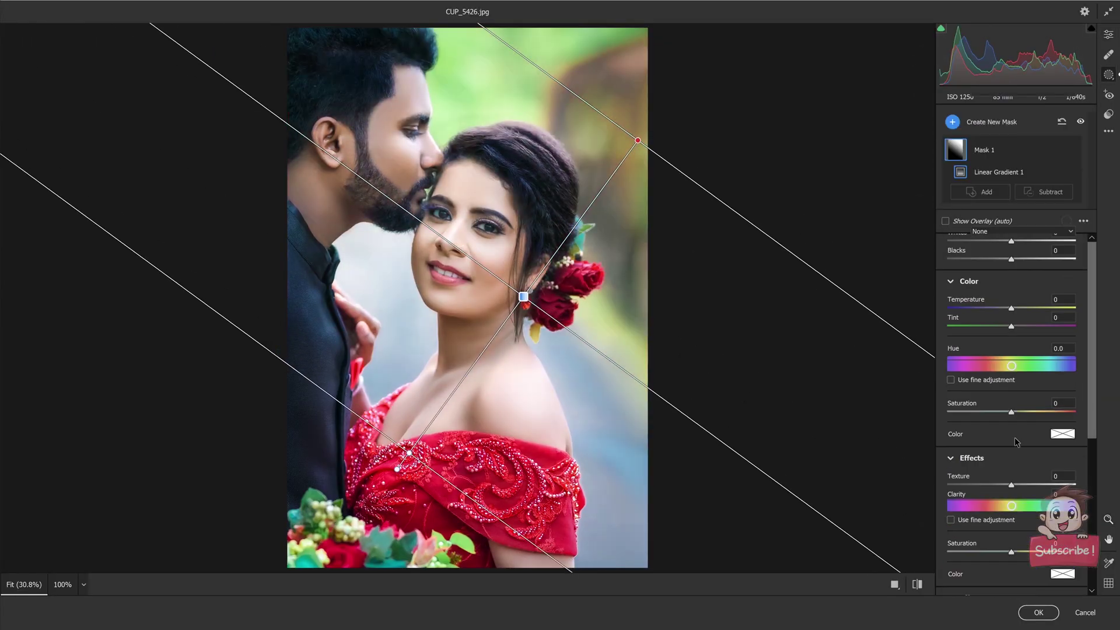
{"action": "scroll", "coordinate": [1014, 441], "scroll_direction": "down", "scroll_amount": 2}
{"action": "left_click_drag", "start_coordinate": [1011, 438], "coordinate": [977, 442]}
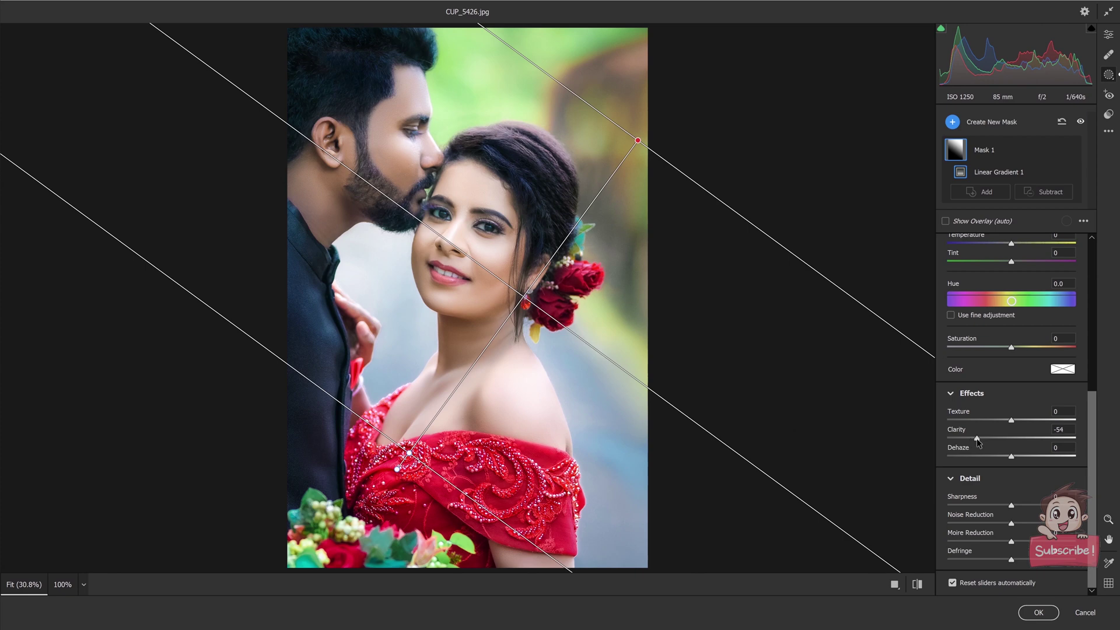
{"action": "left_click", "coordinate": [1052, 192]}
{"action": "left_click", "coordinate": [1057, 193]}
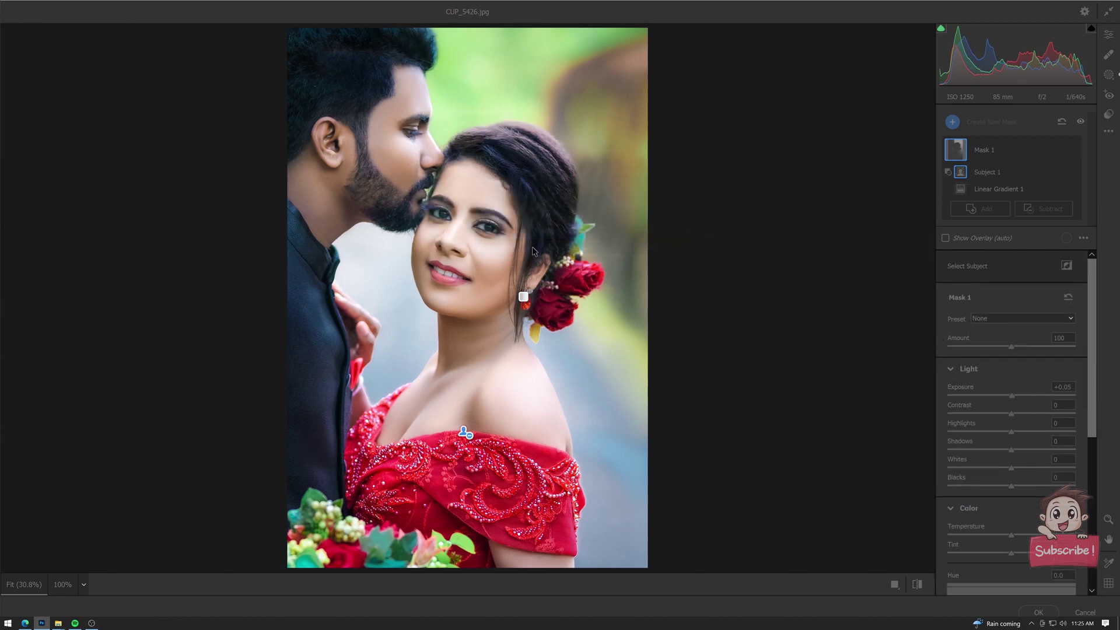
{"action": "left_click", "coordinate": [1108, 34]}
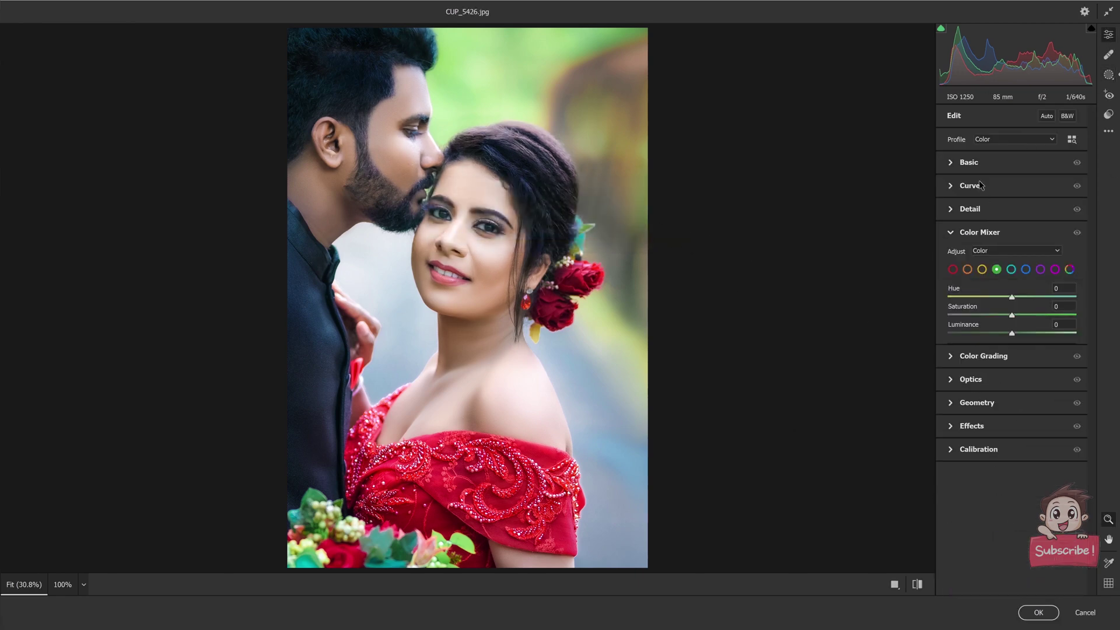
Lower overall Clarity slightly and nudge the Calibration green primary hue to +2.
{"action": "left_click_drag", "start_coordinate": [1012, 394], "coordinate": [1010, 395]}
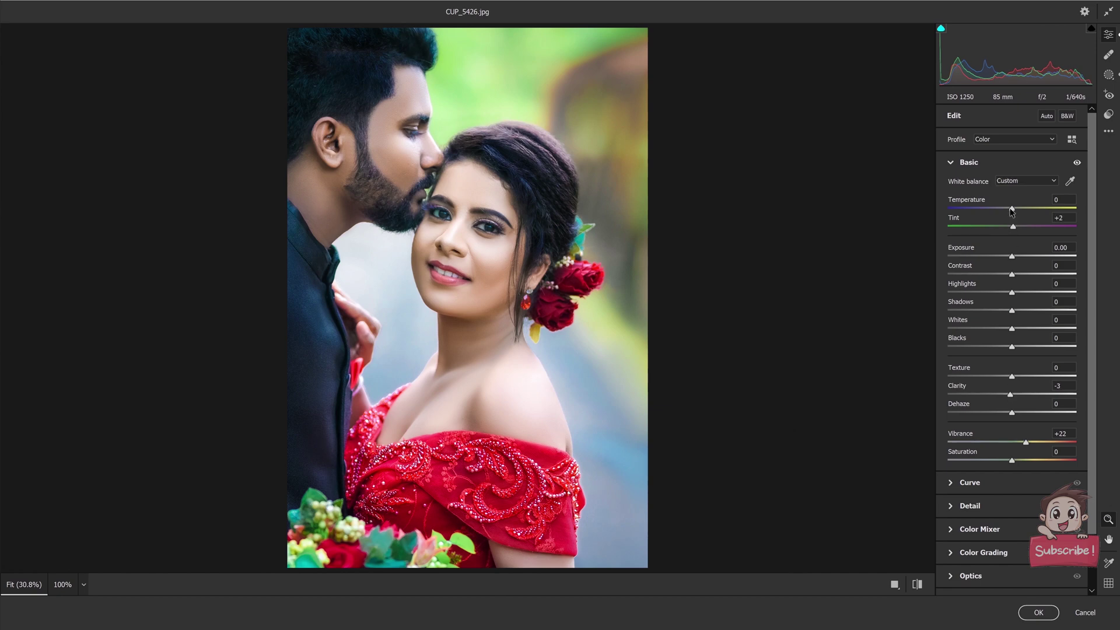
{"action": "scroll", "coordinate": [995, 581], "scroll_direction": "down", "scroll_amount": 2}
{"action": "left_click", "coordinate": [999, 562]}
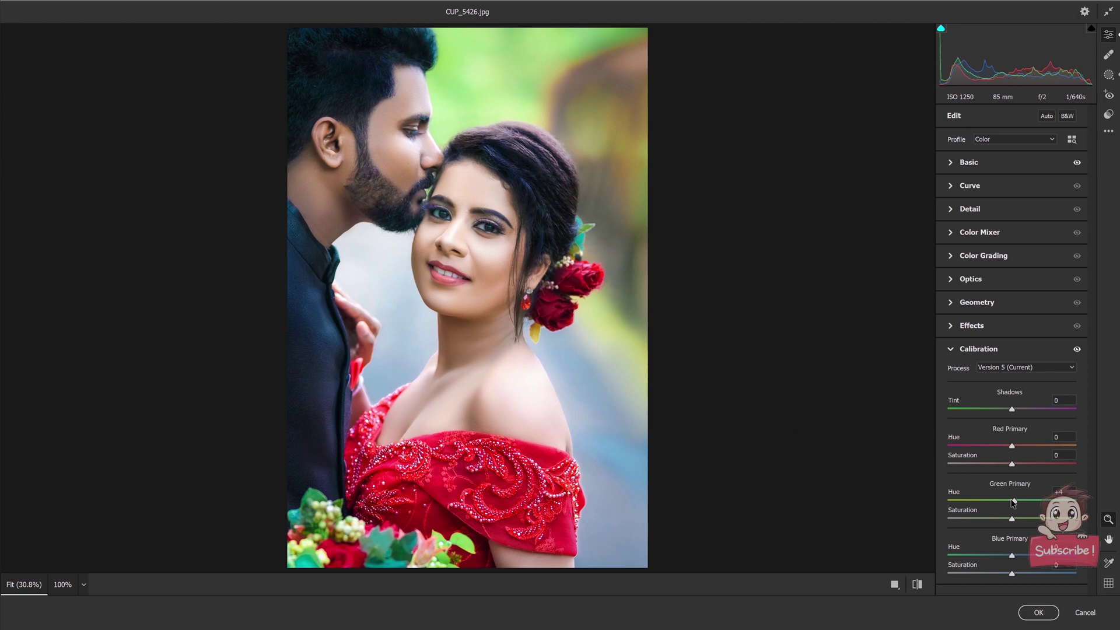
{"action": "left_click_drag", "start_coordinate": [1012, 503], "coordinate": [1013, 502]}
In the Color Mixer, brighten the greens, darken the blues and select the aquas.
{"action": "left_click", "coordinate": [1001, 234]}
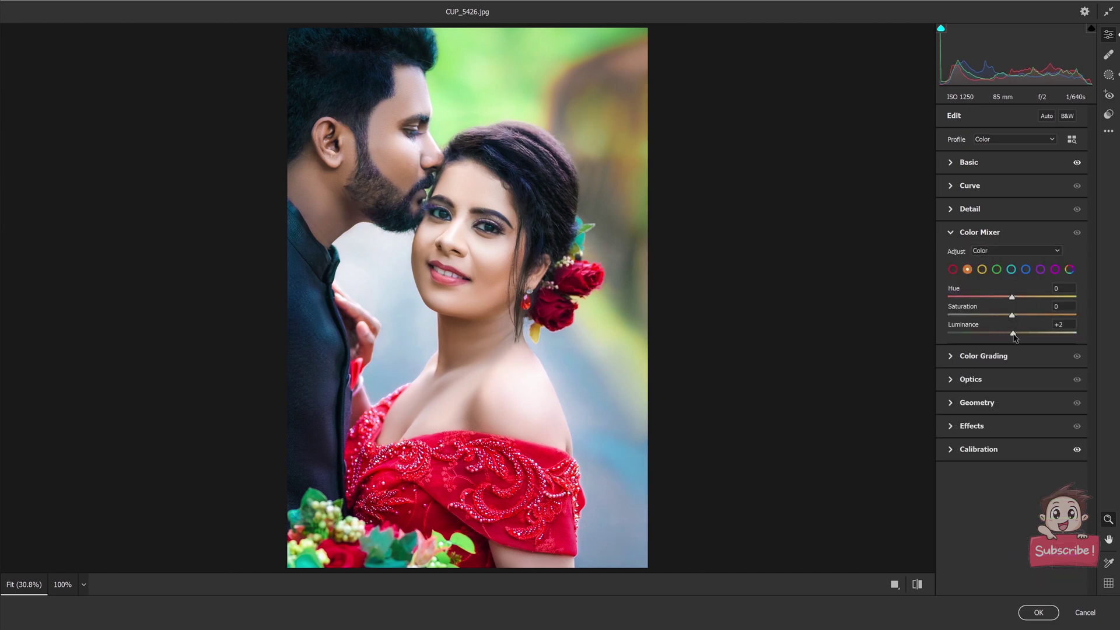
{"action": "left_click", "coordinate": [996, 269]}
{"action": "left_click_drag", "start_coordinate": [1011, 333], "coordinate": [1018, 333]}
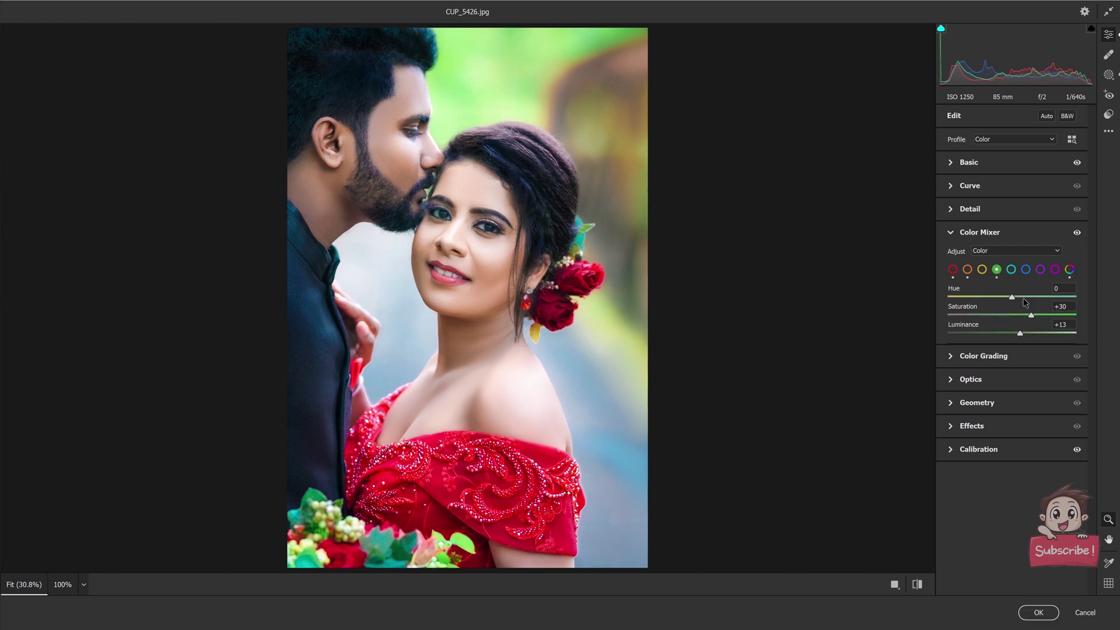
{"action": "left_click", "coordinate": [1024, 298]}
{"action": "left_click", "coordinate": [1025, 270]}
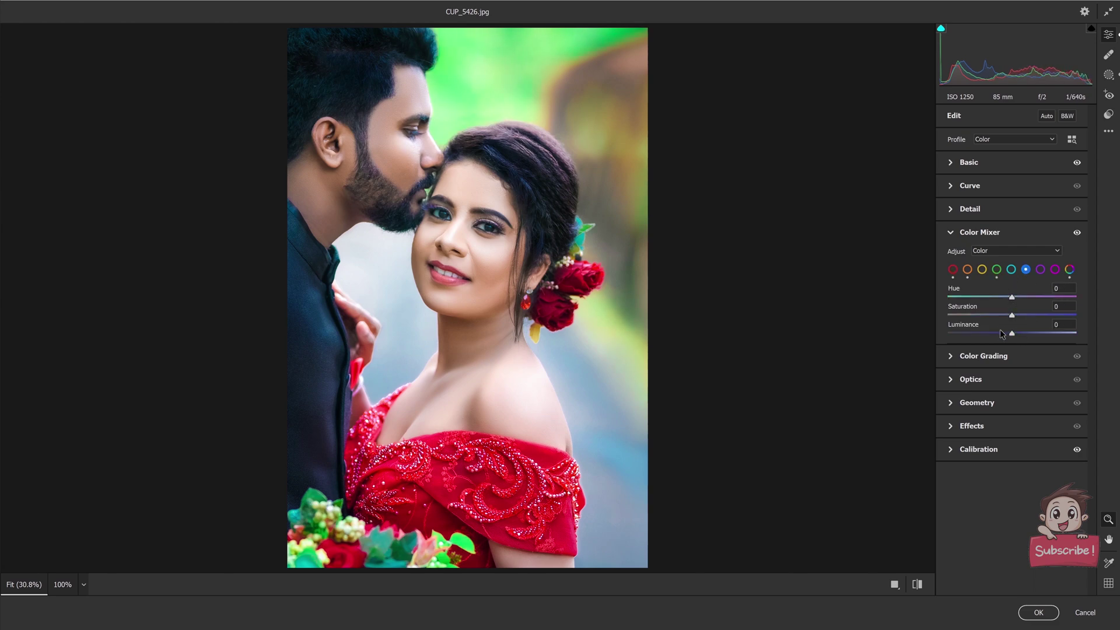
{"action": "left_click_drag", "start_coordinate": [1011, 333], "coordinate": [1014, 334]}
{"action": "left_click", "coordinate": [1011, 269]}
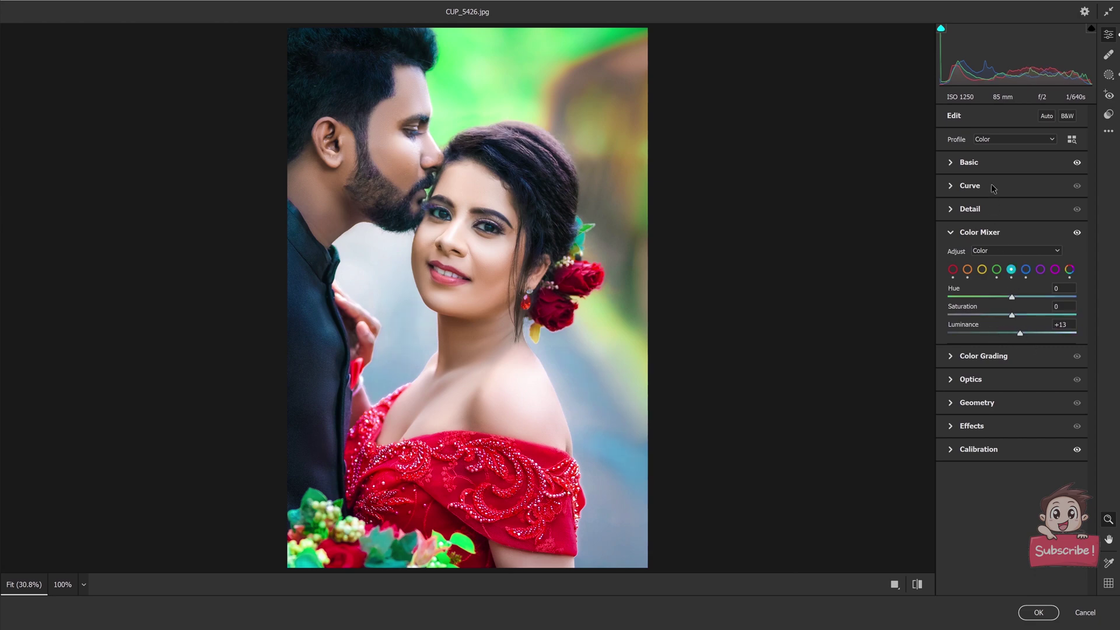
Set Sharpening to 46, apply the Camera Raw grade to Layer 1, and duplicate it.
{"action": "left_click", "coordinate": [987, 160]}
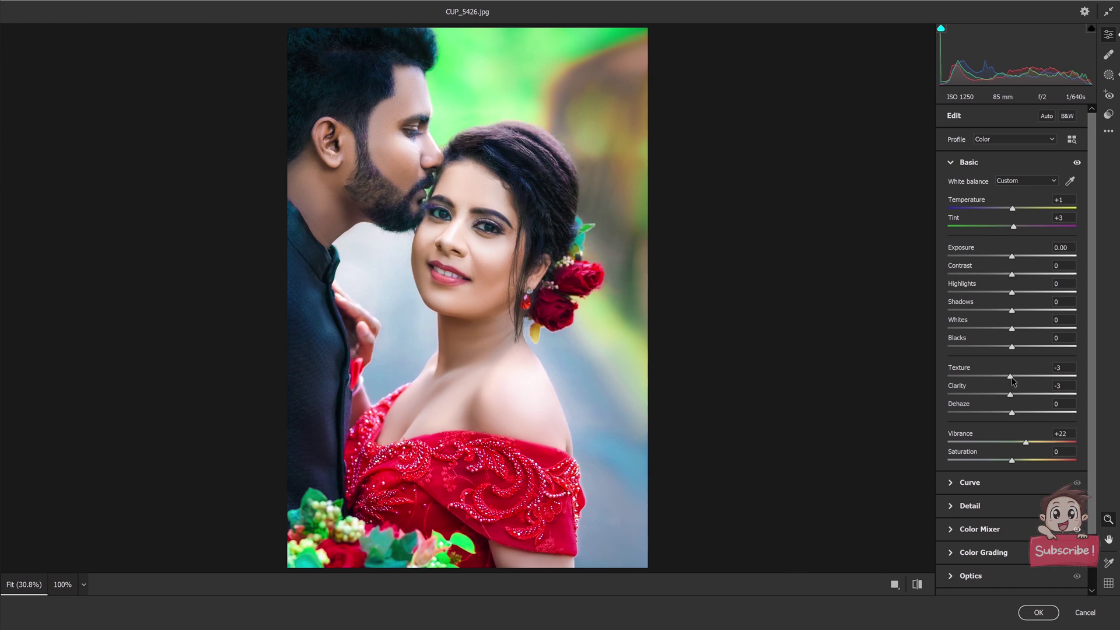
{"action": "left_click", "coordinate": [1001, 512]}
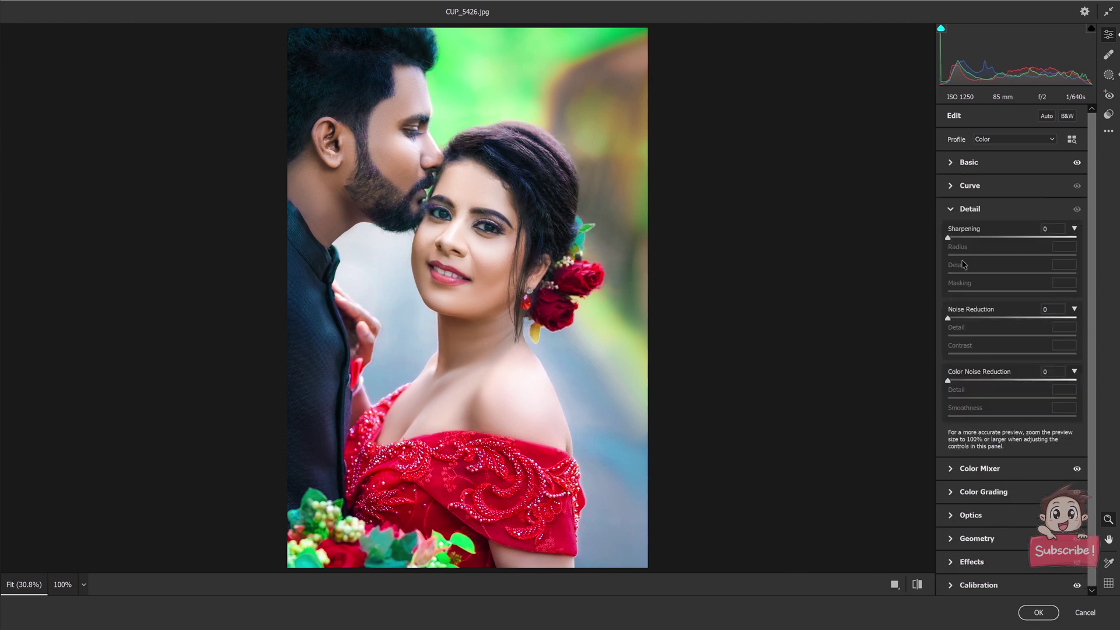
{"action": "left_click", "coordinate": [986, 237]}
{"action": "left_click", "coordinate": [515, 232]}
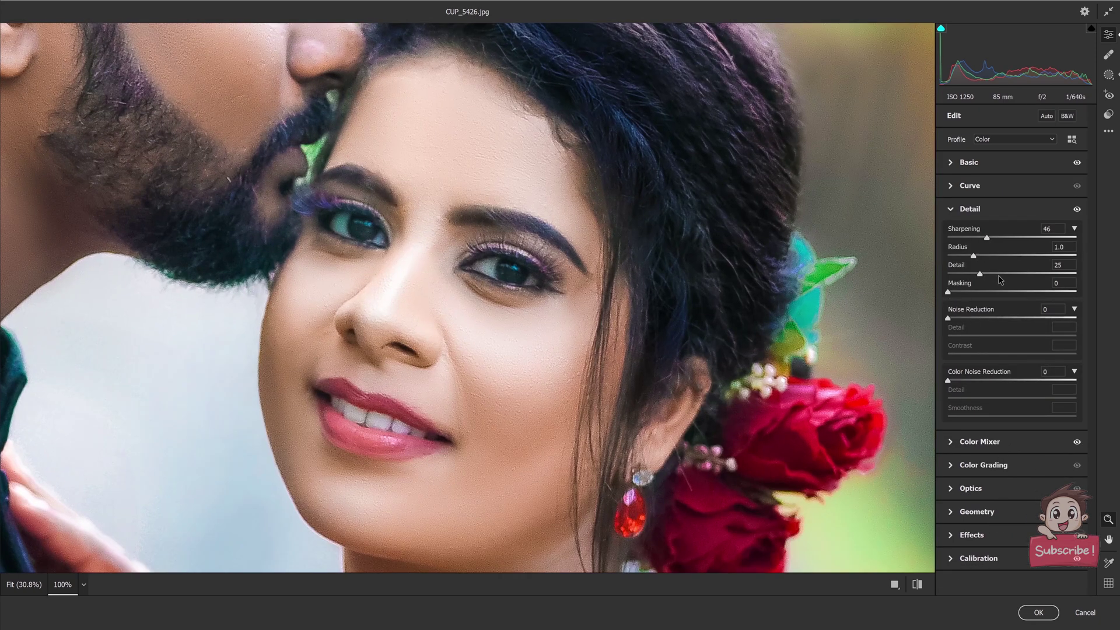
{"action": "left_click", "coordinate": [598, 283]}
{"action": "left_click", "coordinate": [1038, 613]}
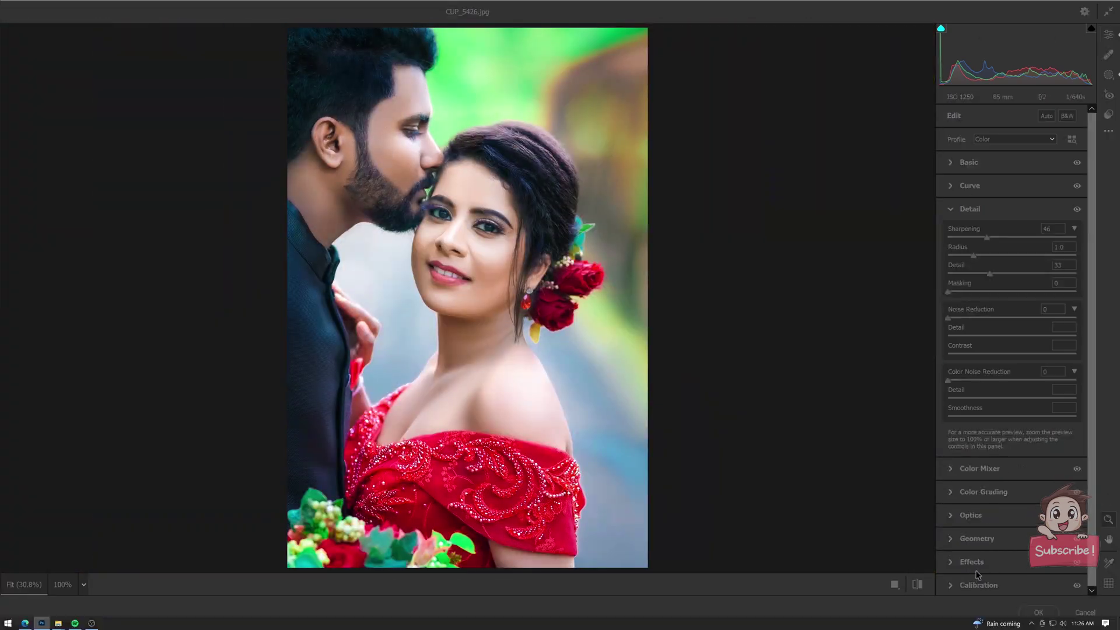
{"action": "key", "text": "ctrl+j"}
{"action": "key", "text": "ctrl+j"}
Convert the top copy to black and white, hide it behind a black mask, and take the Brush.
{"action": "scroll", "coordinate": [441, 271], "scroll_direction": "up", "scroll_amount": 3}
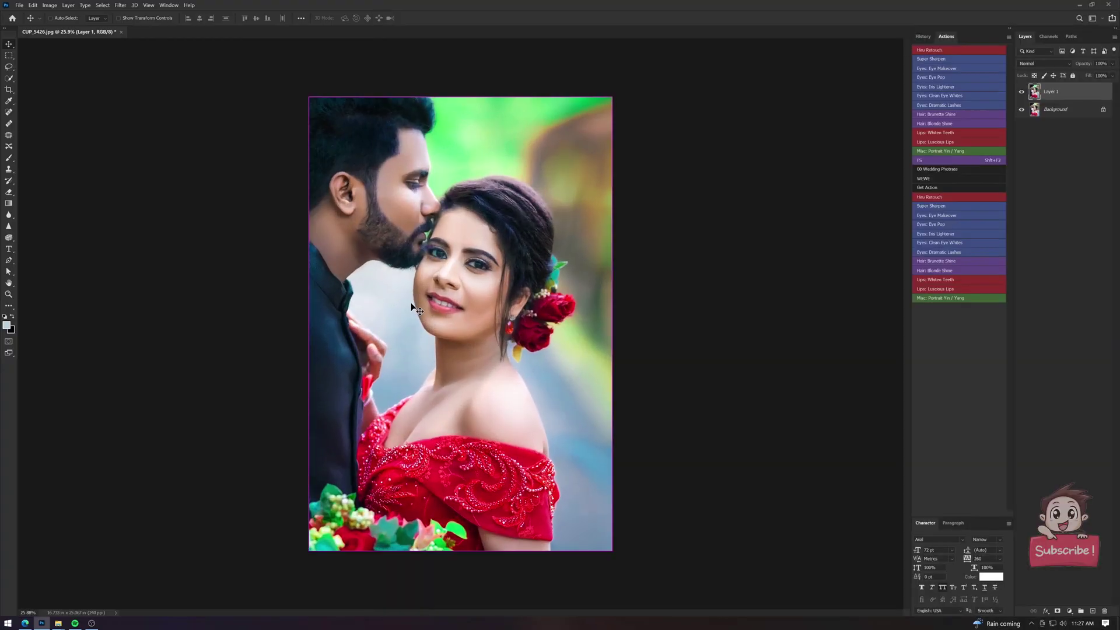
{"action": "scroll", "coordinate": [440, 271], "scroll_direction": "up", "scroll_amount": 3}
{"action": "key", "text": "ctrl+alt+shift+b"}
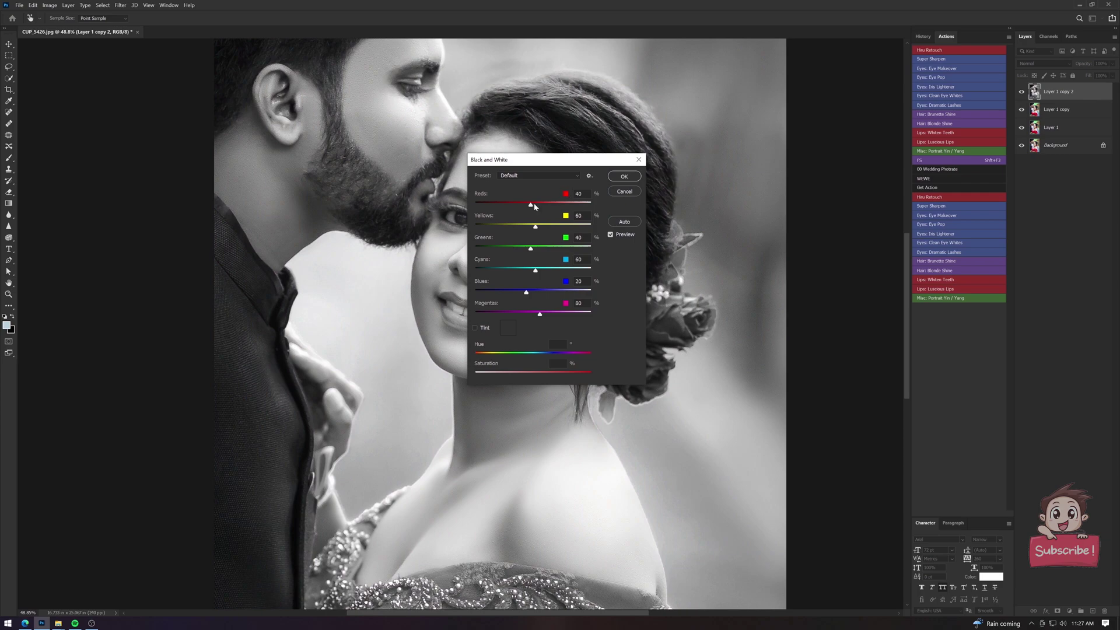
{"action": "left_click", "coordinate": [624, 176]}
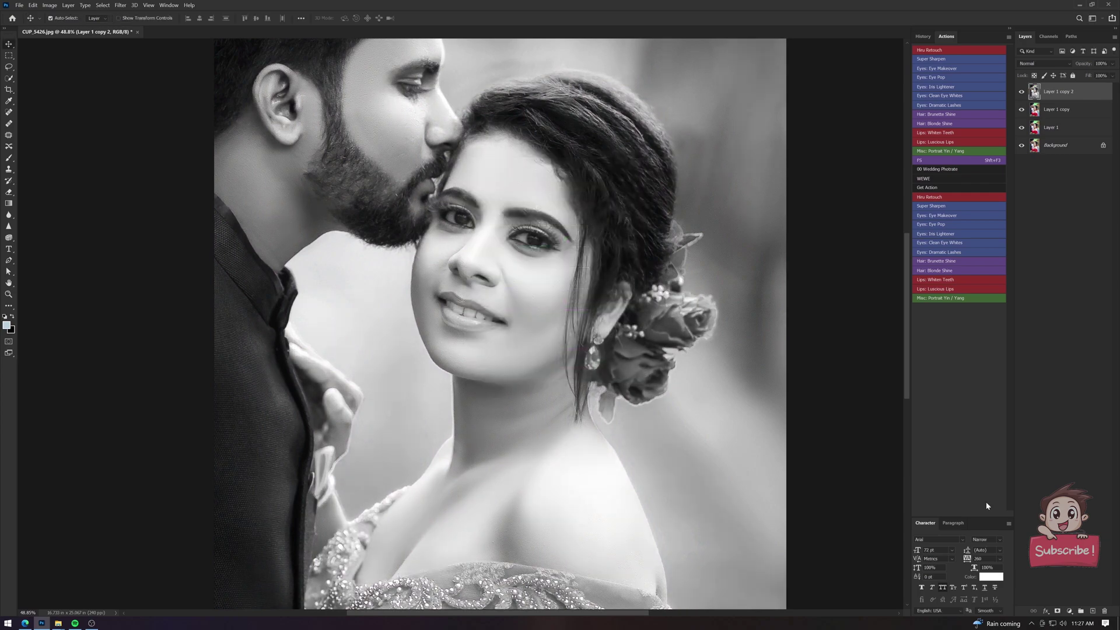
{"action": "left_click", "coordinate": [1057, 611], "text": "alt"}
{"action": "scroll", "coordinate": [478, 225], "scroll_direction": "up", "scroll_amount": 3}
{"action": "key", "text": "b"}
{"action": "scroll", "coordinate": [478, 225], "scroll_direction": "up", "scroll_amount": 2}
{"action": "scroll", "coordinate": [478, 224], "scroll_direction": "up", "scroll_amount": 3}
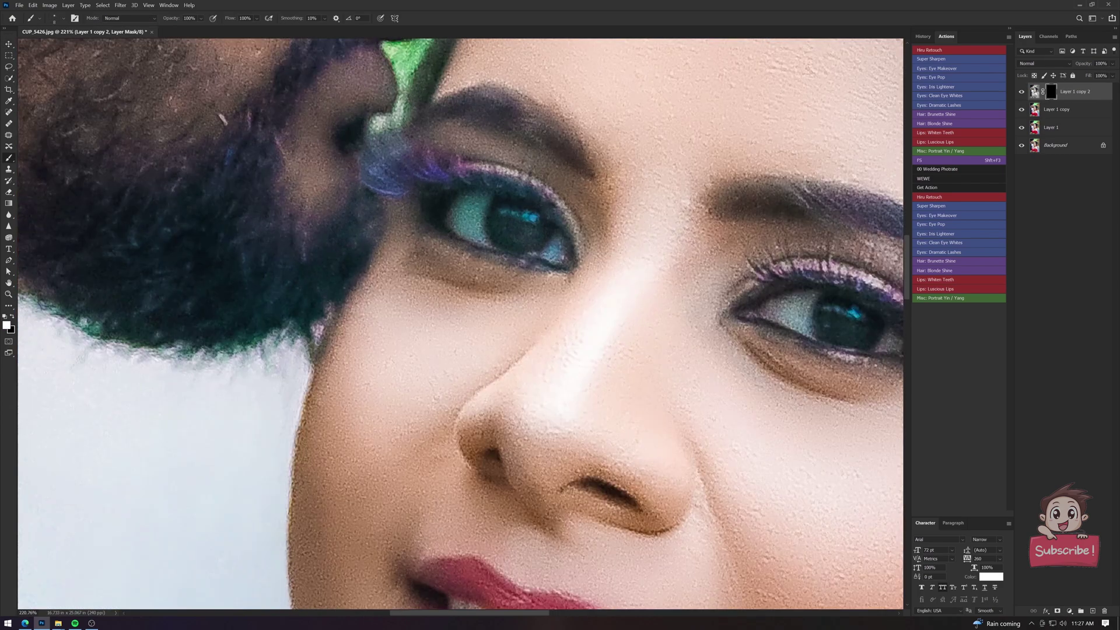
{"action": "scroll", "coordinate": [478, 225], "scroll_direction": "up", "scroll_amount": 2}
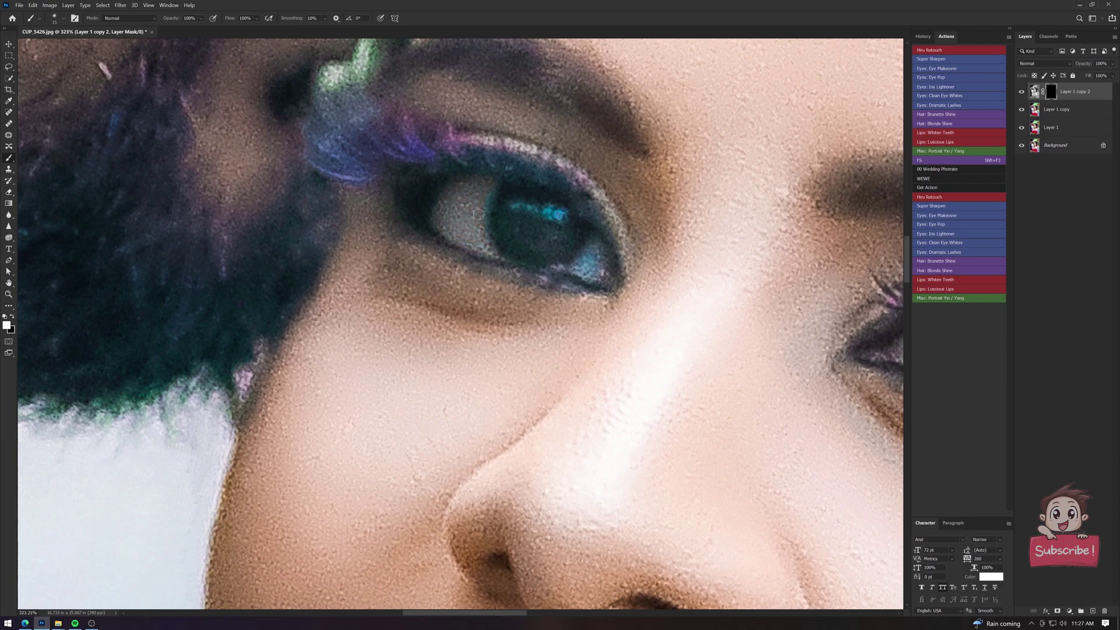
{"action": "scroll", "coordinate": [594, 271], "scroll_direction": "down", "scroll_amount": 2}
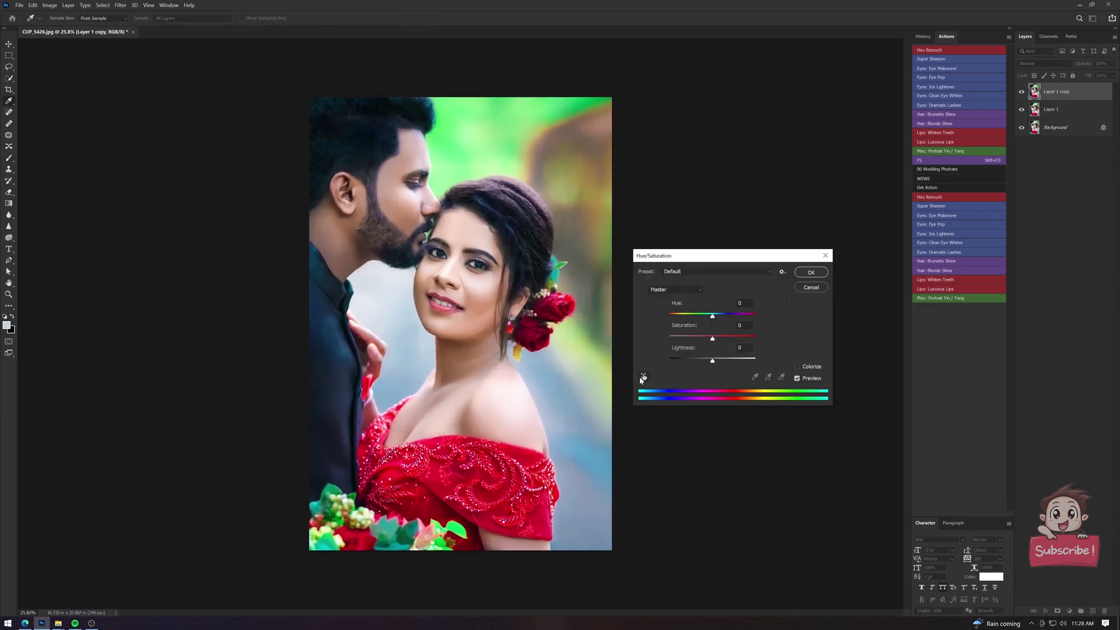
With Hue/Saturation, desaturate the background cyans and resample the blues from the dress.
{"action": "key", "text": "alt+5"}
{"action": "left_click_drag", "start_coordinate": [712, 338], "coordinate": [687, 338]}
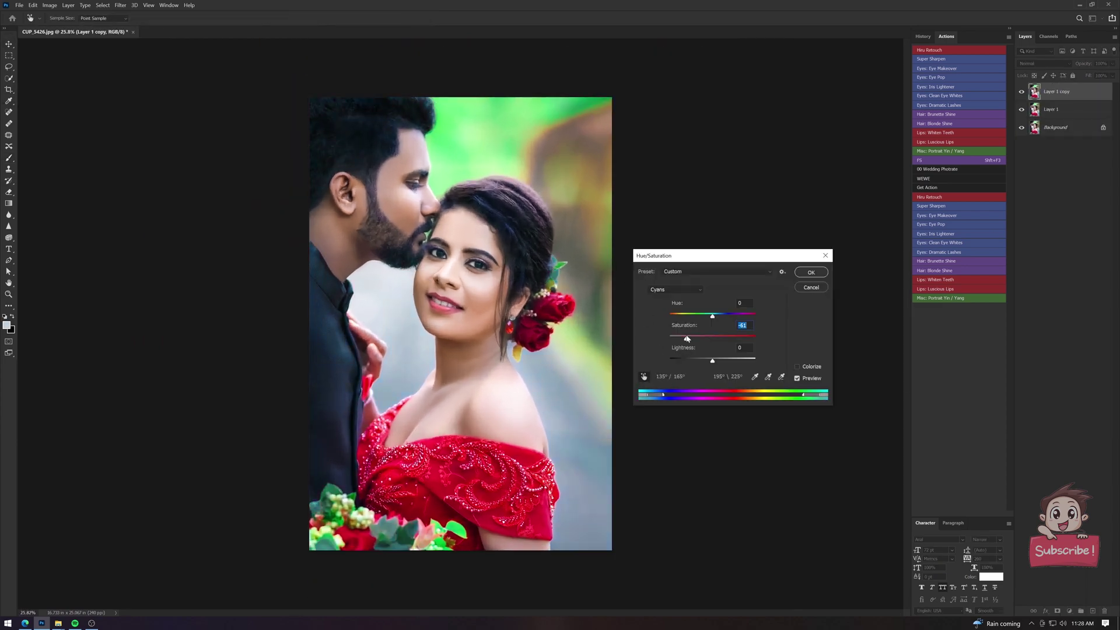
{"action": "key", "text": "alt+7"}
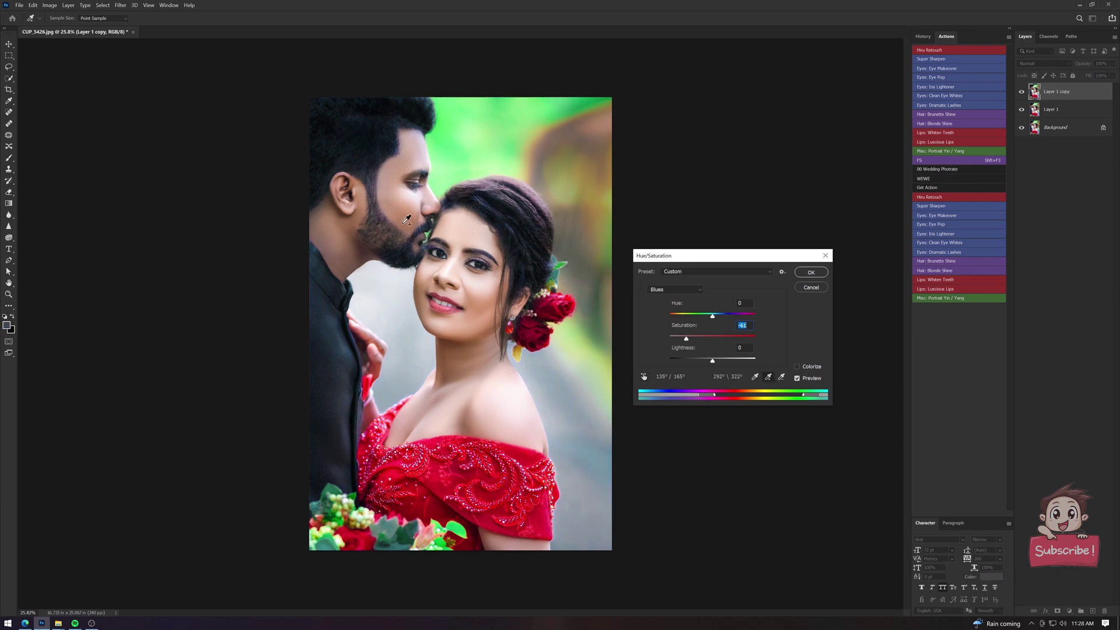
{"action": "left_click", "coordinate": [443, 449]}
{"action": "key", "text": "Return"}
Add a black mask to Layer 1 copy with a large brush, then target its image for Levels.
{"action": "key", "text": "ctrl+l"}
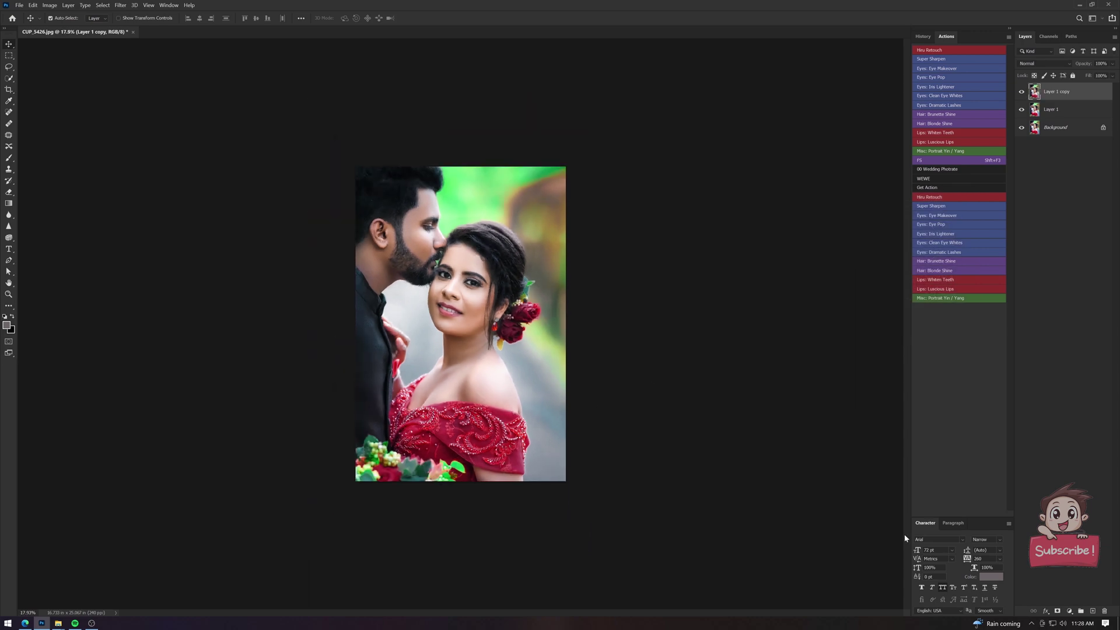
{"action": "left_click", "coordinate": [1057, 610], "text": "alt"}
{"action": "key", "text": "ctrl+plus"}
{"action": "key", "text": "b"}
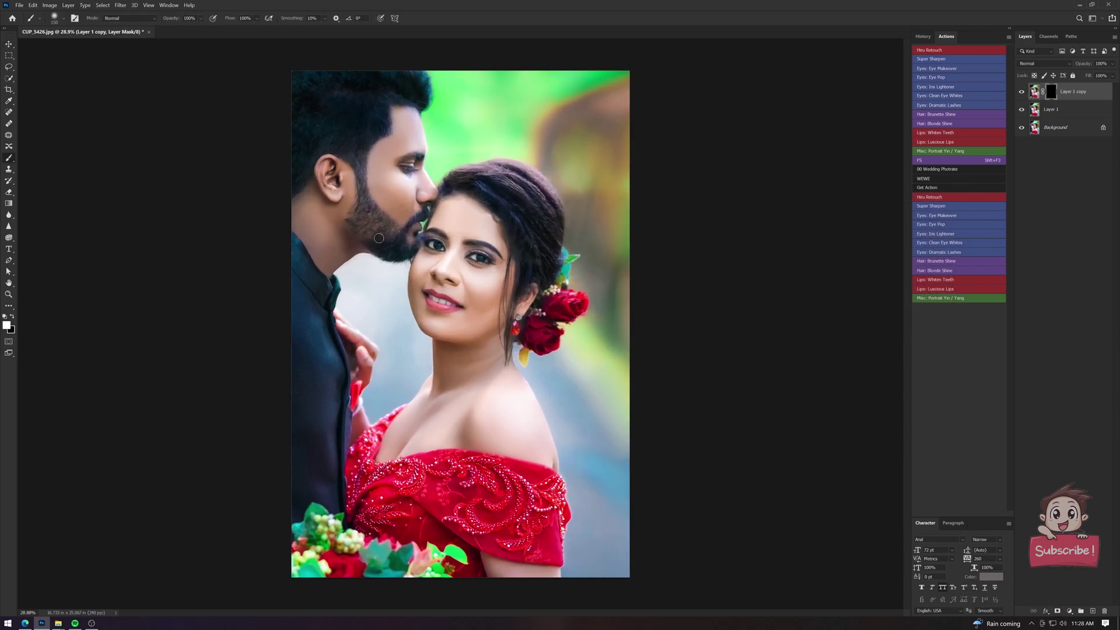
{"action": "key", "text": "ctrl+plus"}
{"action": "key", "text": "bracketright"}
{"action": "key", "text": "bracketright"}
{"action": "key", "text": "bracketright"}
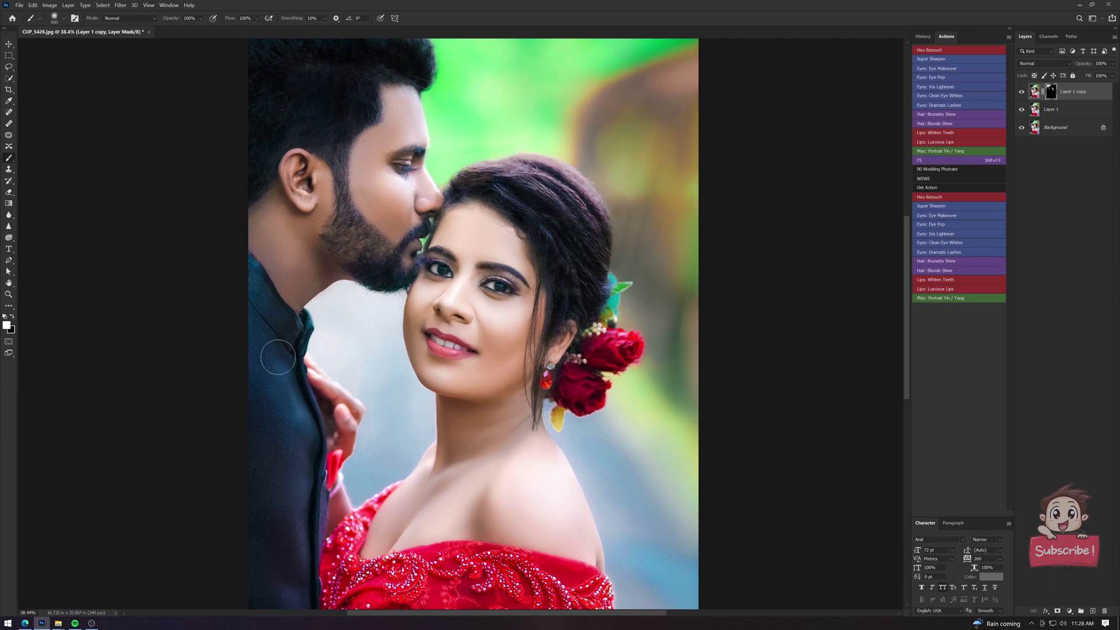
{"action": "key", "text": "bracketright"}
{"action": "key", "text": "bracketright"}
{"action": "key", "text": "bracketright"}
{"action": "scroll", "coordinate": [632, 421], "scroll_direction": "down", "scroll_amount": 3}
{"action": "key", "text": "ctrl+2"}
{"action": "key", "text": "ctrl+l"}
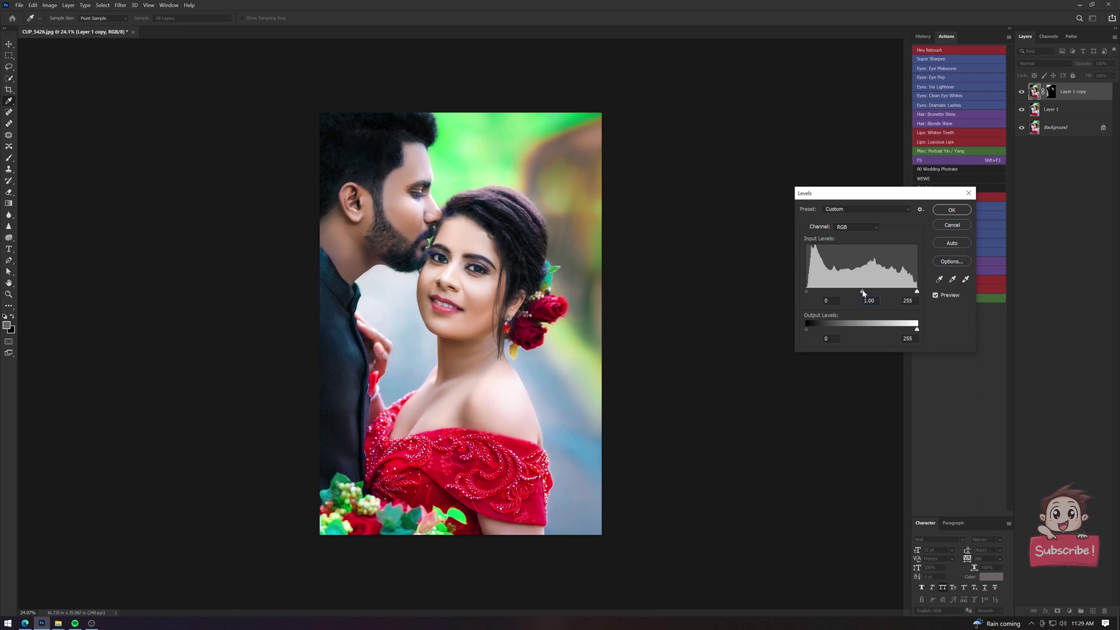
Confirm the Levels change, merge the retouch layers, and dock the Layers panel beside Actions.
{"action": "left_click", "coordinate": [951, 209]}
{"action": "key", "text": "ctrl+e"}
{"action": "key", "text": "F7"}
{"action": "key", "text": "b"}
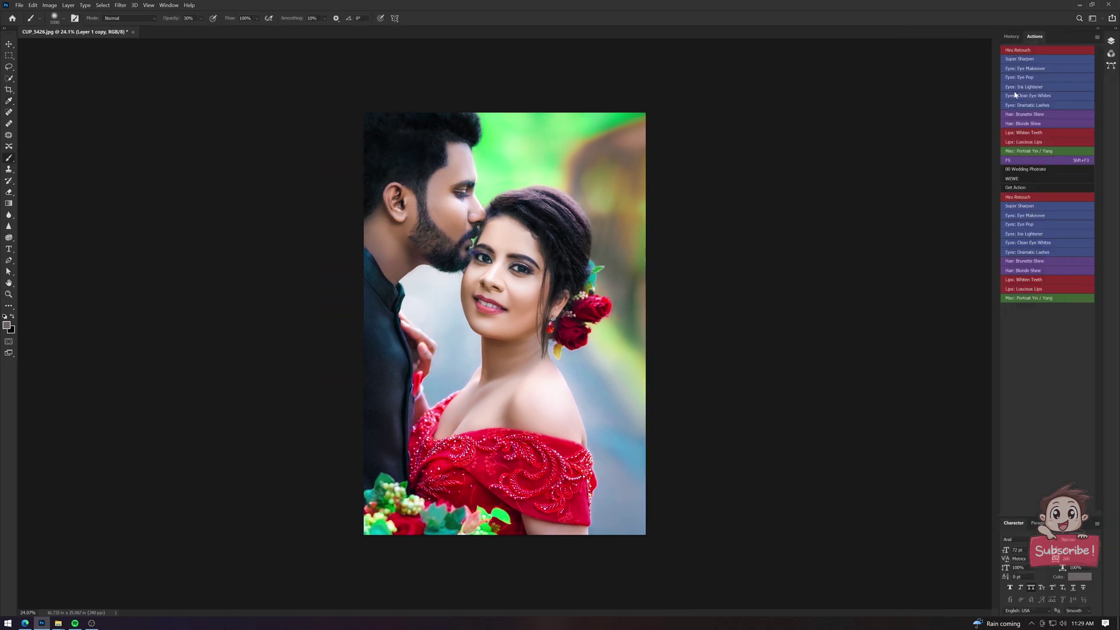
{"action": "left_click", "coordinate": [1111, 40]}
{"action": "left_click_drag", "start_coordinate": [1033, 48], "coordinate": [1050, 36]}
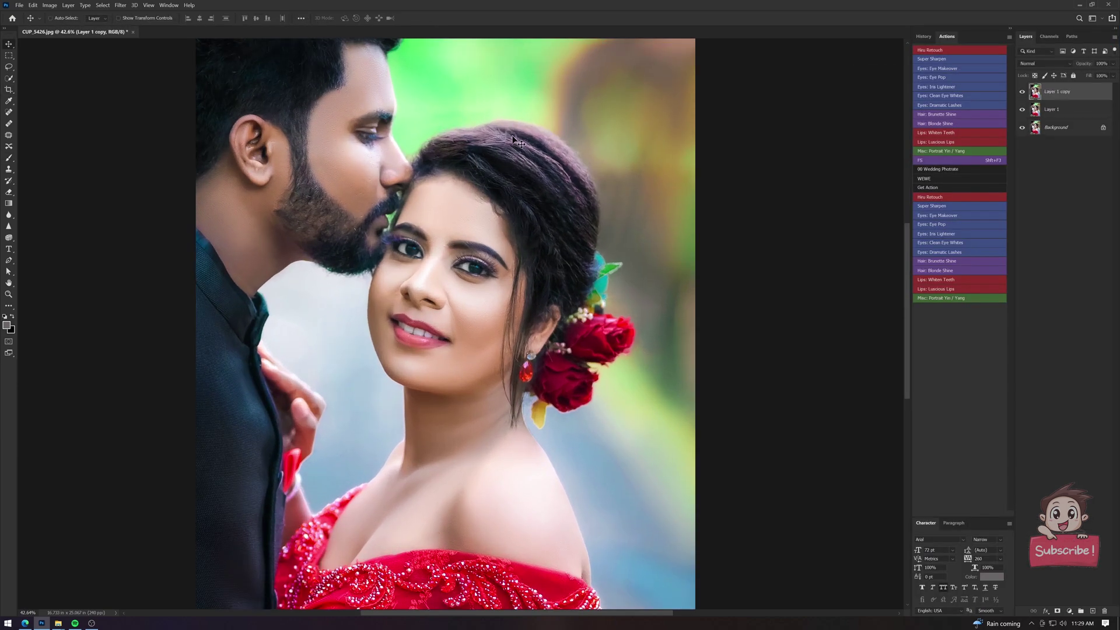
Fit the whole photo on screen and open Liquify.
{"action": "scroll", "coordinate": [514, 140], "scroll_direction": "up", "scroll_amount": 5}
{"action": "key", "text": "s"}
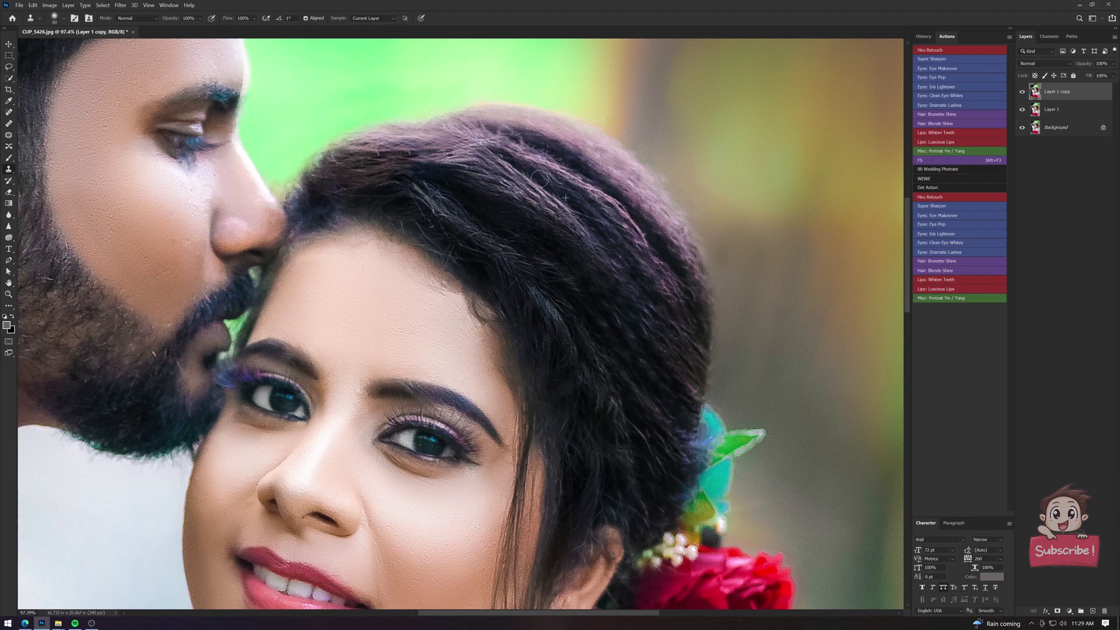
{"action": "key", "text": "ctrl+0"}
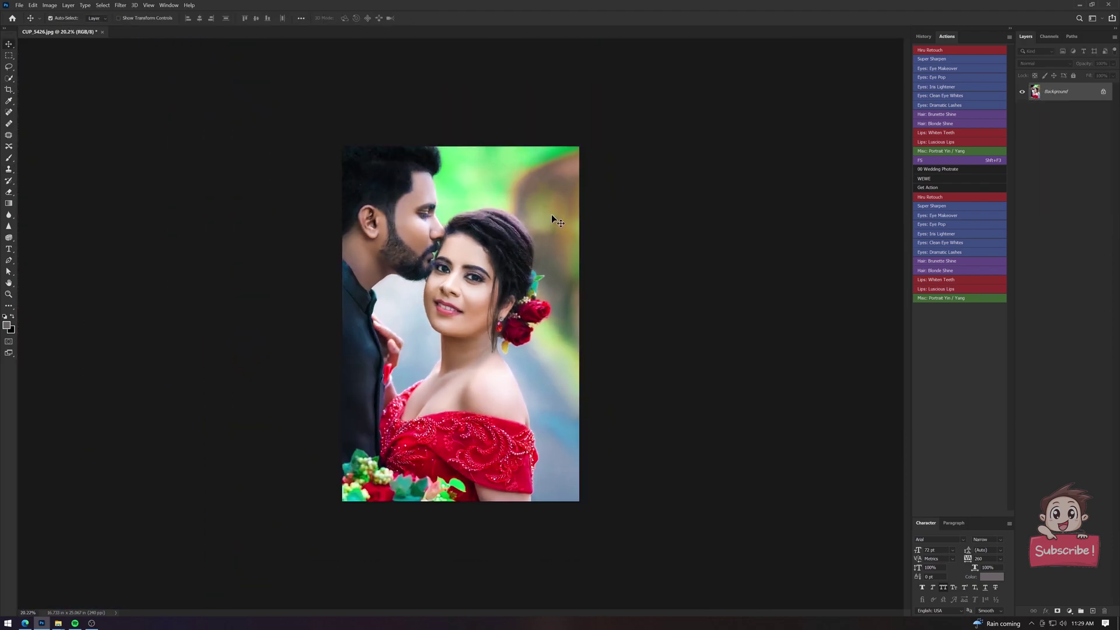
{"action": "key", "text": "ctrl+shift+x"}
Warp the contour near the woman's neckline with Forward Warp and apply Liquify.
{"action": "left_click_drag", "start_coordinate": [501, 107], "coordinate": [502, 111]}
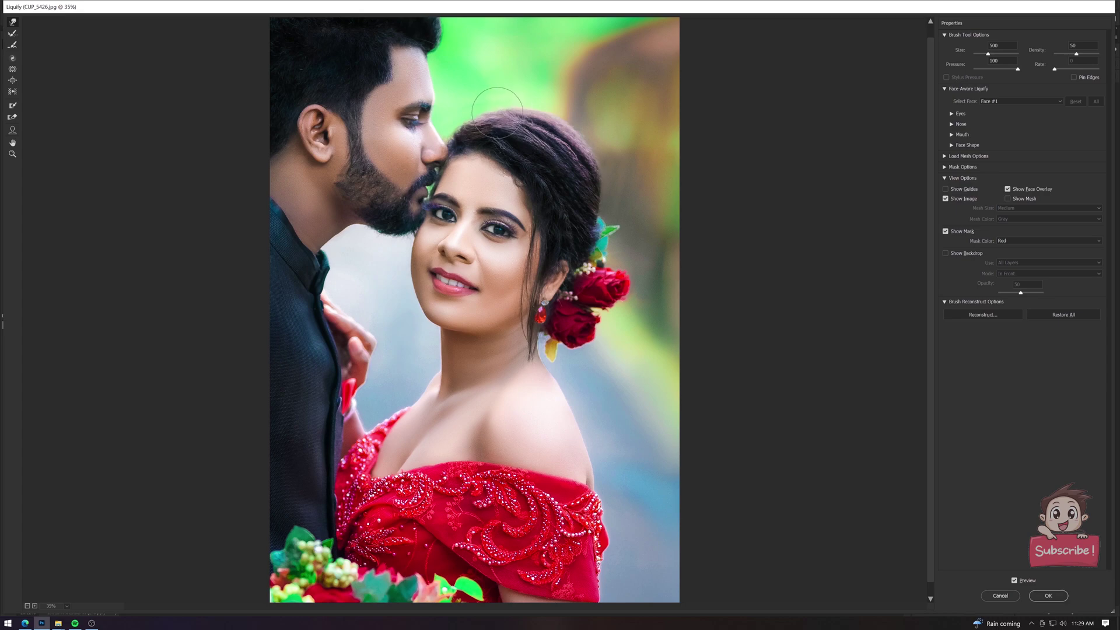
{"action": "key", "text": "bracketright"}
{"action": "key", "text": "bracketright"}
{"action": "key", "text": "bracketright"}
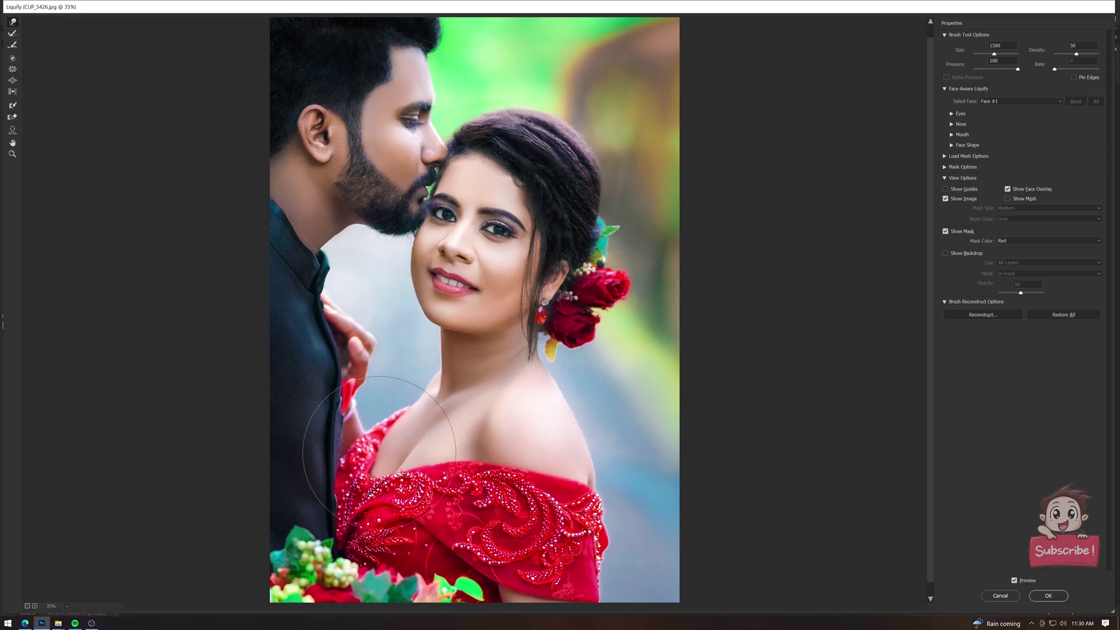
{"action": "key", "text": "Return"}
{"action": "scroll", "coordinate": [367, 378], "scroll_direction": "up", "scroll_amount": 3}
On a new layer, clone blue sky over the white halo along the neck and fingers.
{"action": "key", "text": "ctrl+j"}
{"action": "key", "text": "s"}
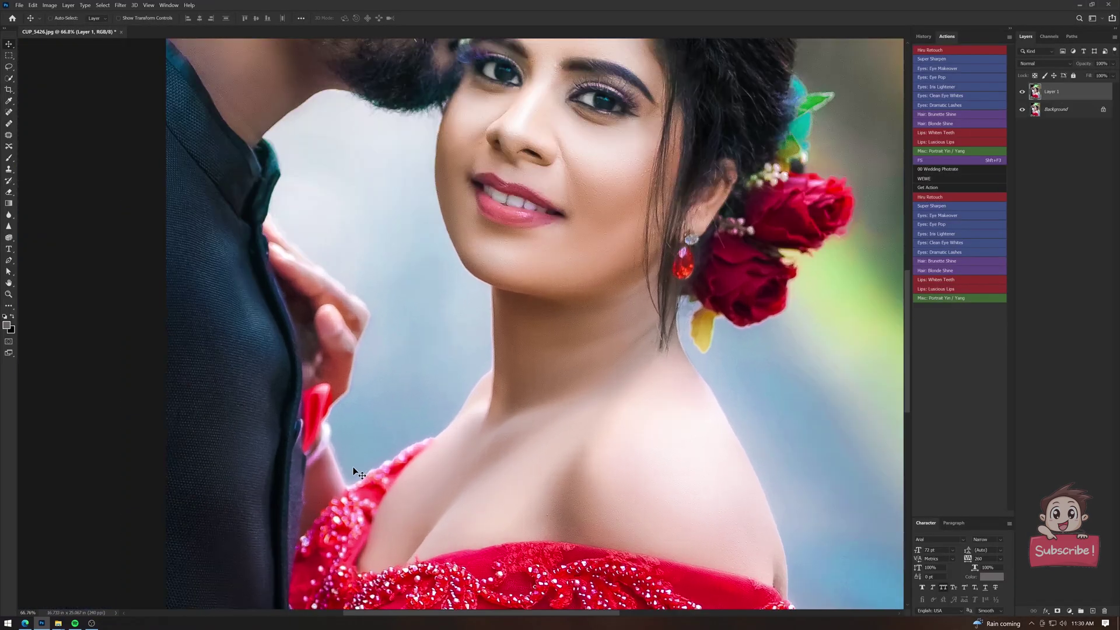
{"action": "scroll", "coordinate": [373, 396], "scroll_direction": "up", "scroll_amount": 5}
{"action": "left_click", "coordinate": [348, 477], "text": "alt"}
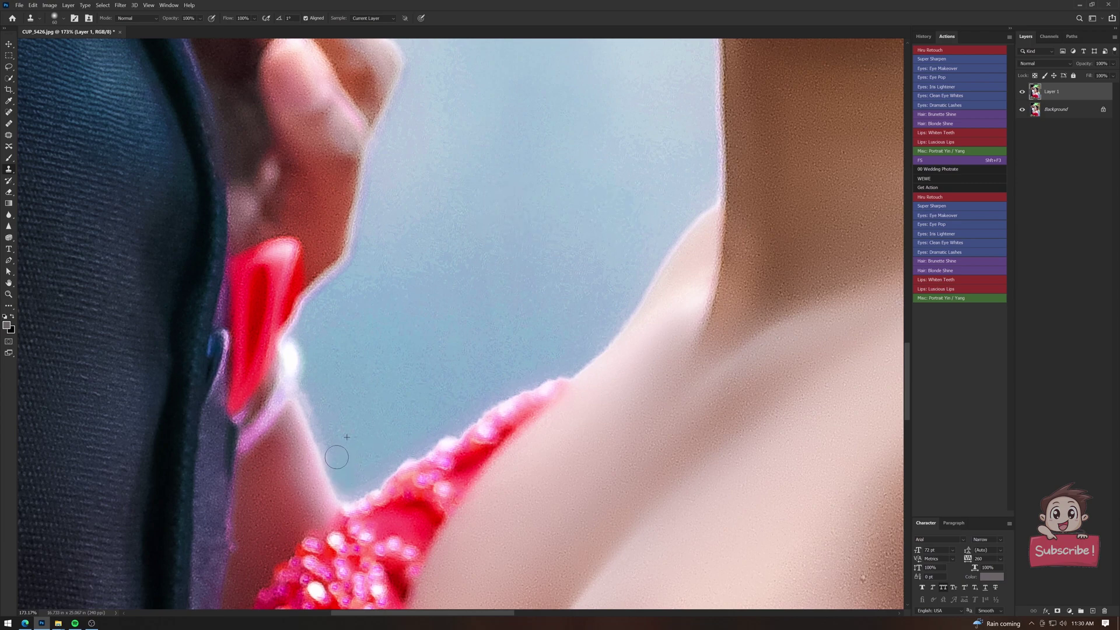
{"action": "mouse_move", "coordinate": [327, 456]}
{"action": "left_mouse_down"}
{"action": "mouse_move", "coordinate": [297, 334]}
{"action": "mouse_move", "coordinate": [325, 275]}
{"action": "mouse_move", "coordinate": [359, 239]}
{"action": "left_mouse_up"}
{"action": "left_click_drag", "start_coordinate": [375, 170], "coordinate": [393, 323]}
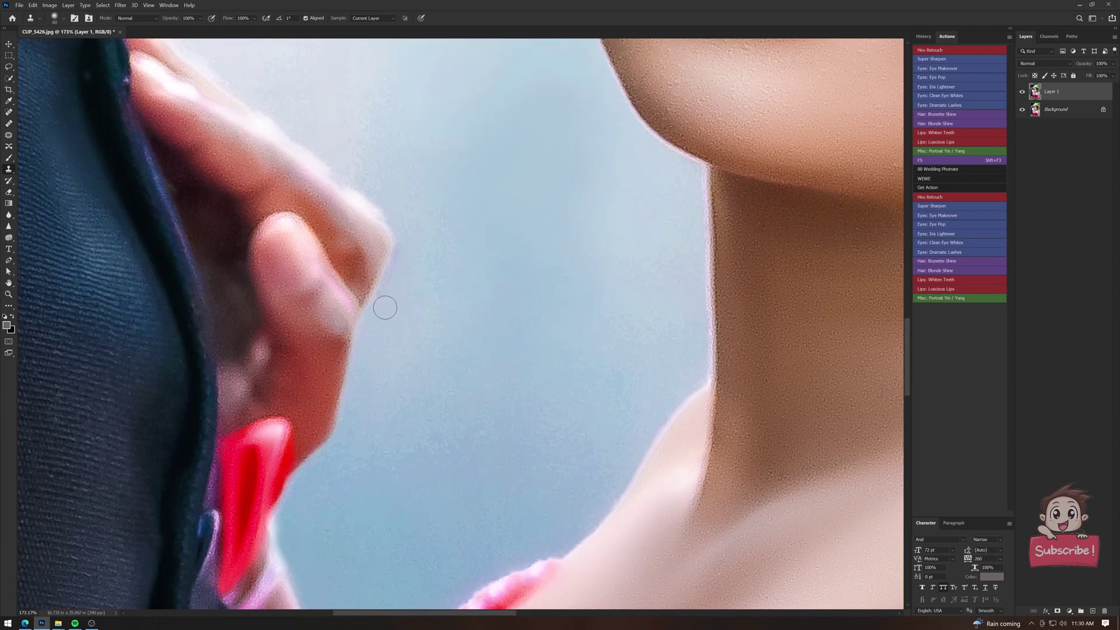
{"action": "left_click_drag", "start_coordinate": [392, 282], "coordinate": [512, 393]}
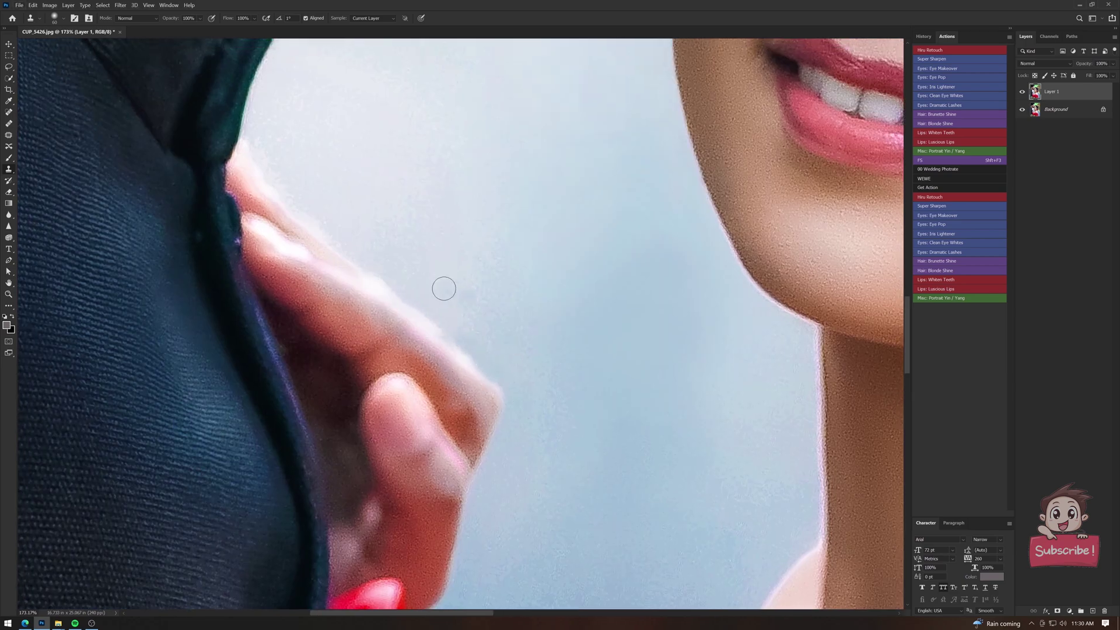
{"action": "mouse_move", "coordinate": [415, 300]}
{"action": "left_mouse_down"}
{"action": "mouse_move", "coordinate": [312, 221]}
{"action": "mouse_move", "coordinate": [408, 338]}
{"action": "left_mouse_up"}
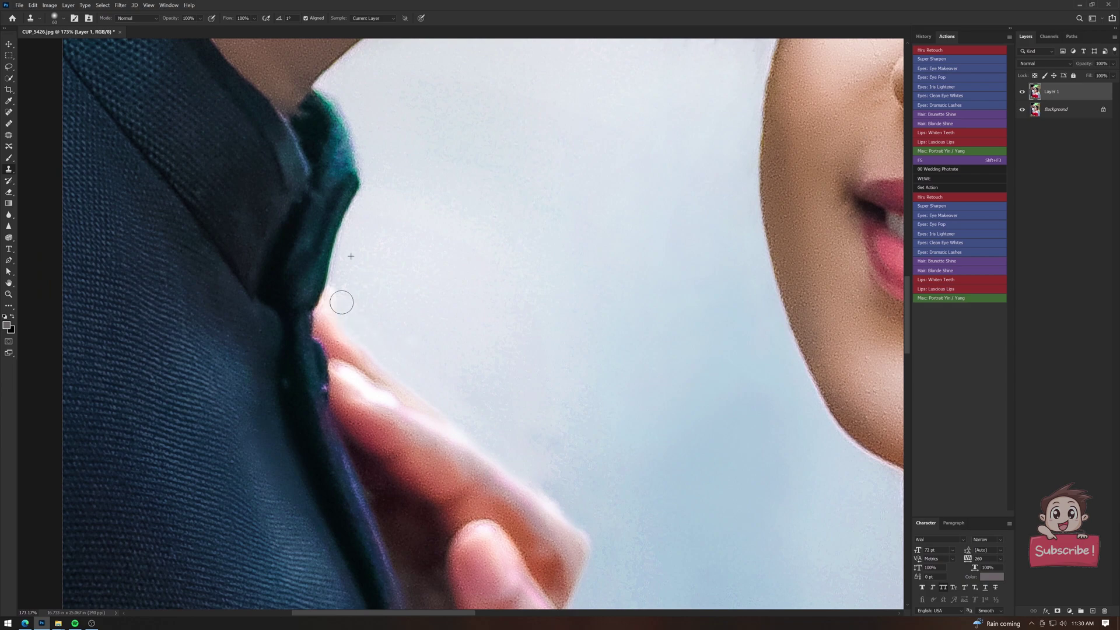
Paint a Quick Mask over the man's face and cheek and turn it into a selection.
{"action": "key", "text": "ctrl+0"}
{"action": "scroll", "coordinate": [440, 301], "scroll_direction": "down", "scroll_amount": 3}
{"action": "key", "text": "b"}
{"action": "scroll", "coordinate": [461, 300], "scroll_direction": "down", "scroll_amount": 3}
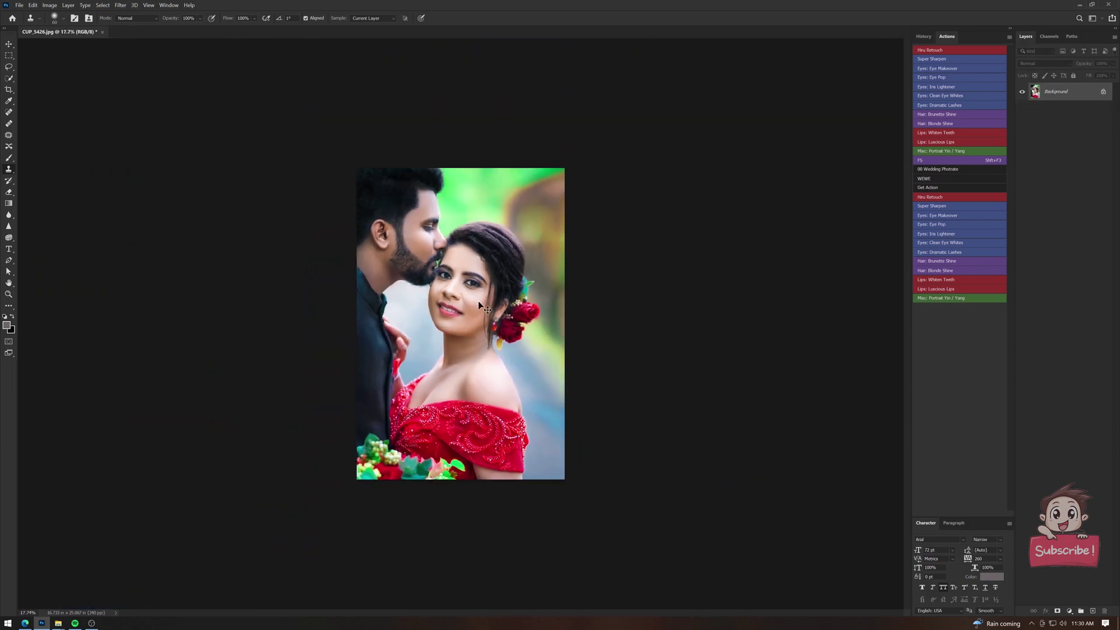
{"action": "key", "text": "d"}
{"action": "key", "text": "q"}
{"action": "scroll", "coordinate": [461, 301], "scroll_direction": "up", "scroll_amount": 2}
{"action": "key", "text": "]"}
{"action": "key", "text": "]"}
{"action": "key", "text": "]"}
{"action": "left_click_drag", "start_coordinate": [361, 233], "coordinate": [465, 360]}
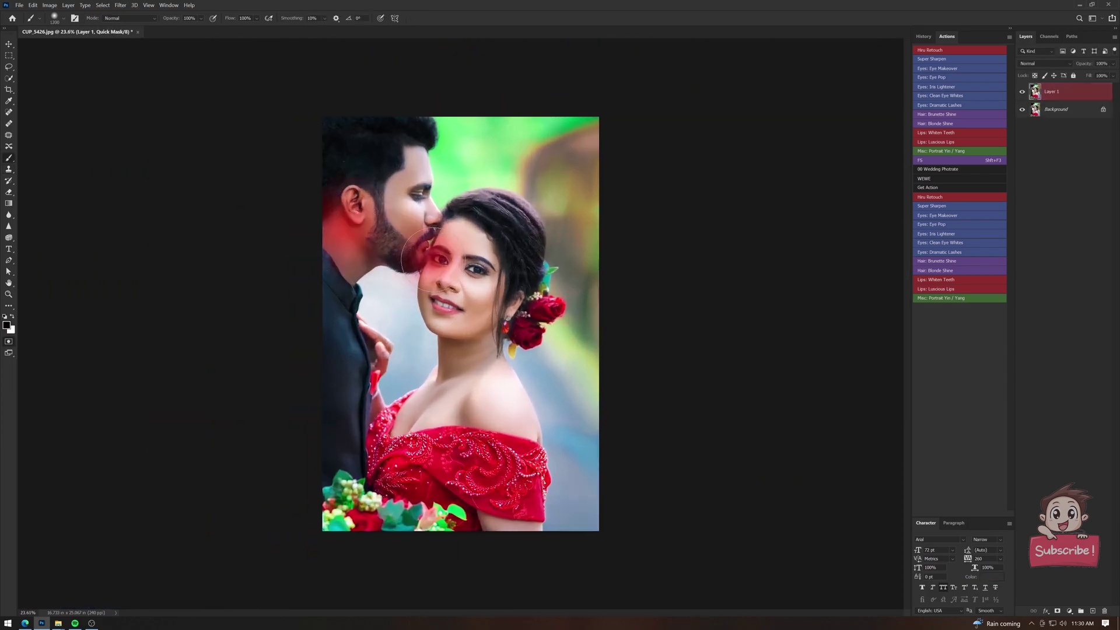
{"action": "key", "text": "q"}
Shift the face highlights toward magenta and yellow with Color Balance, then duplicate the layer.
{"action": "key", "text": "ctrl+b"}
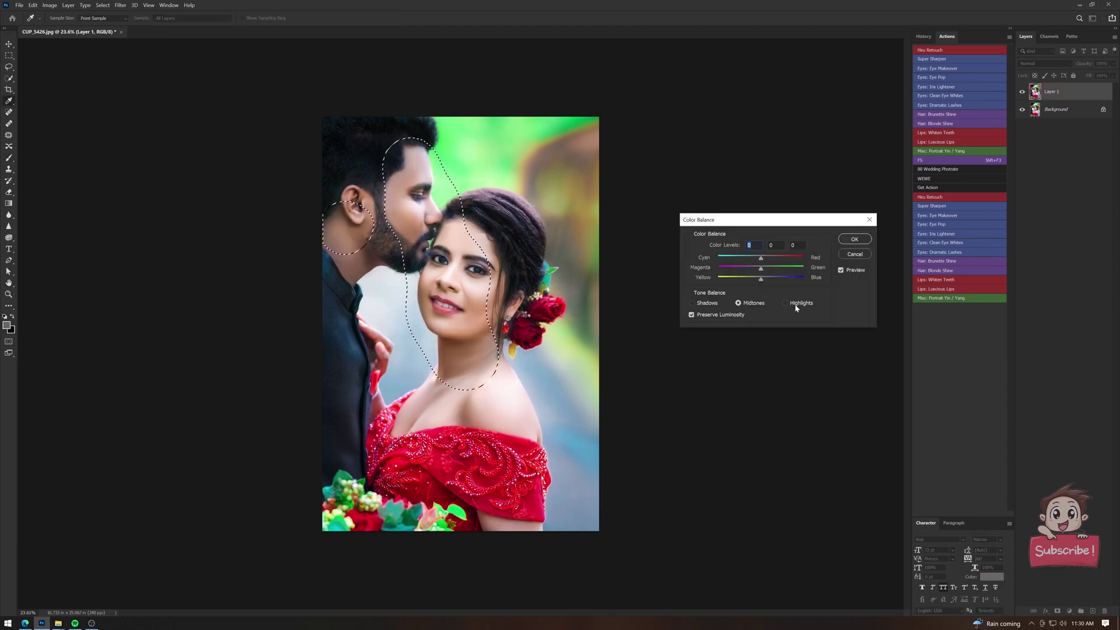
{"action": "left_click", "coordinate": [784, 303]}
{"action": "left_click_drag", "start_coordinate": [761, 267], "coordinate": [758, 267]}
{"action": "left_click", "coordinate": [854, 239]}
{"action": "key", "text": "ctrl+d"}
{"action": "key", "text": "ctrl+j"}
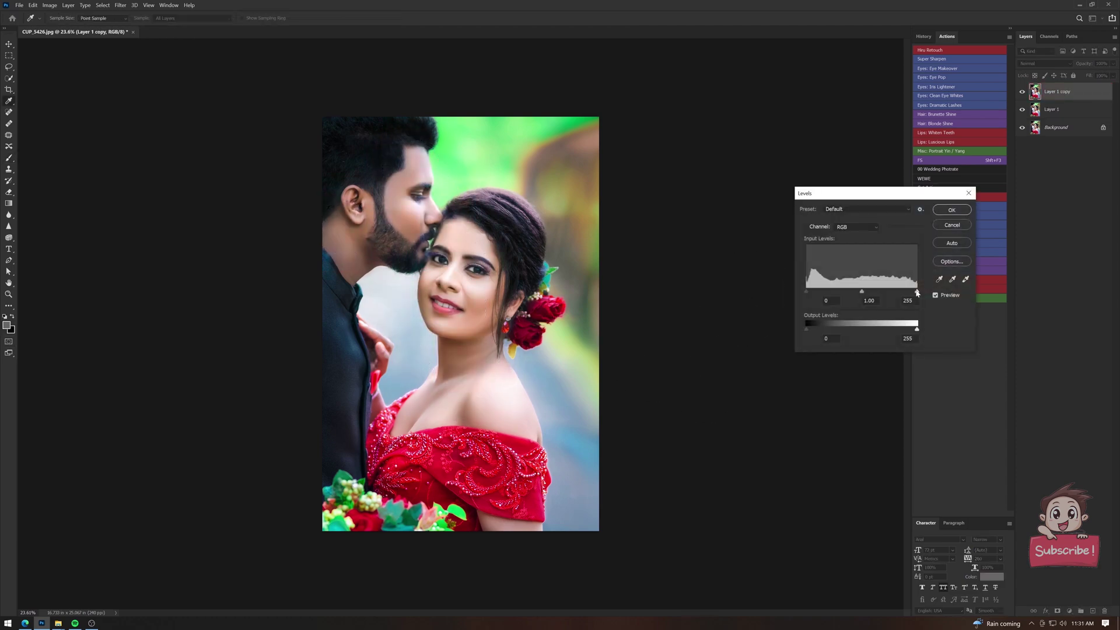
{"action": "key", "text": "shift+ctrl+a"}
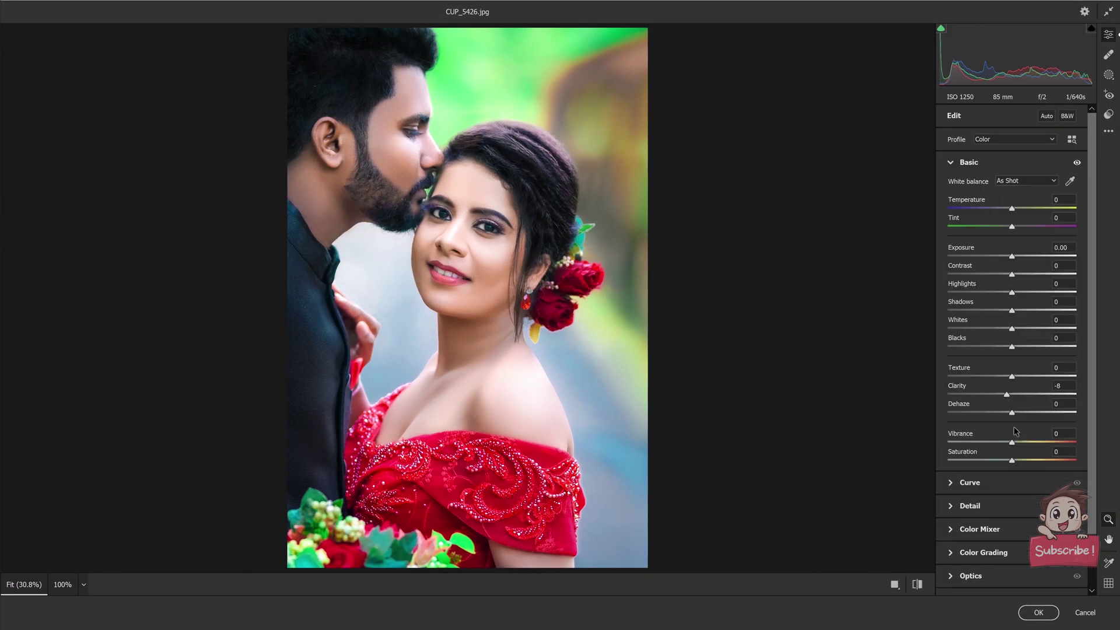
Set blue saturation to −27, raise blue luminance, and reduce blue primary saturation and red hue.
{"action": "left_click", "coordinate": [1010, 528]}
{"action": "left_click", "coordinate": [1025, 268]}
{"action": "left_click_drag", "start_coordinate": [1011, 315], "coordinate": [994, 315]}
{"action": "left_click_drag", "start_coordinate": [1011, 333], "coordinate": [1017, 333]}
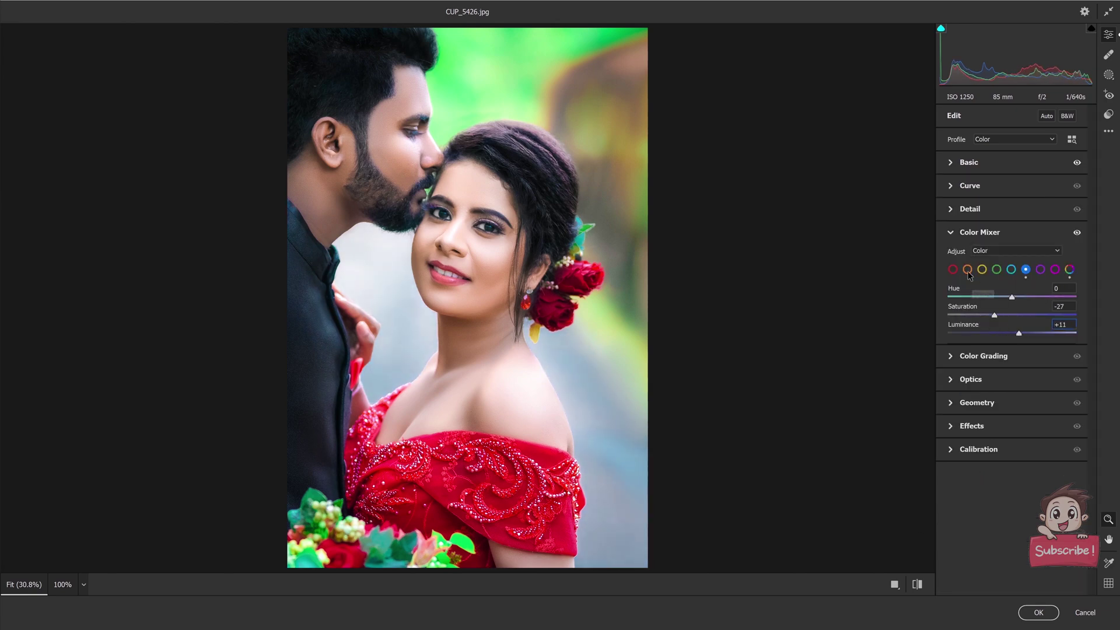
{"action": "left_click", "coordinate": [979, 449]}
{"action": "left_click_drag", "start_coordinate": [1011, 572], "coordinate": [1008, 574]}
{"action": "left_click_drag", "start_coordinate": [1012, 446], "coordinate": [1009, 446]}
Add a diagonal linear gradient mask across the couple with Exposure +0.15 and adjusted temperature.
{"action": "left_click", "coordinate": [1108, 75]}
{"action": "left_click", "coordinate": [980, 205]}
{"action": "left_click_drag", "start_coordinate": [264, 426], "coordinate": [737, 129]}
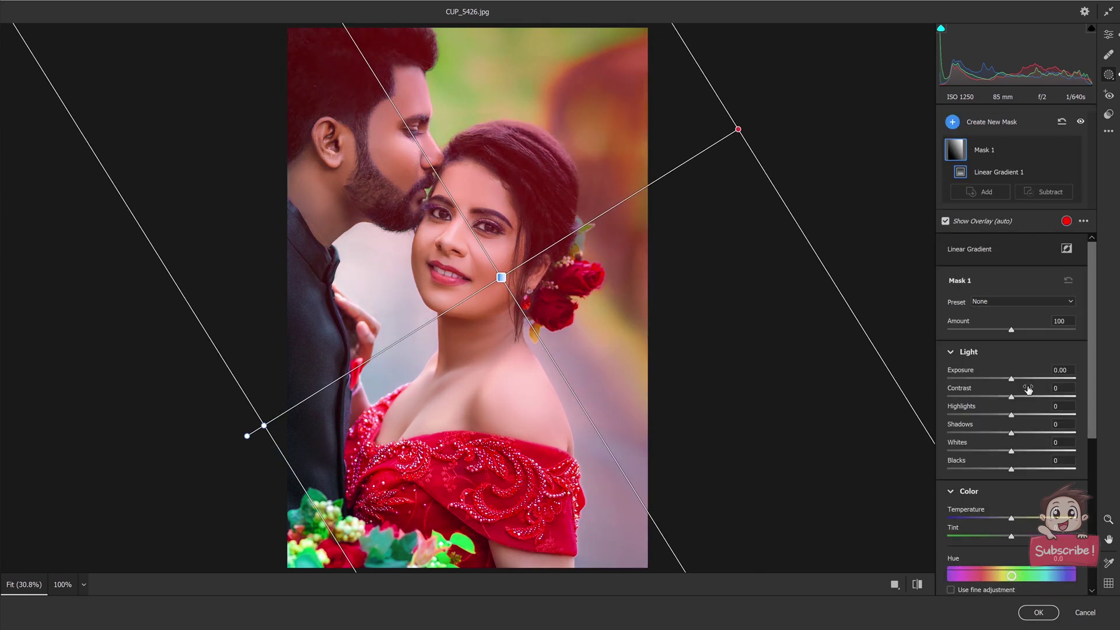
{"action": "left_click_drag", "start_coordinate": [1011, 379], "coordinate": [1012, 378]}
{"action": "left_click_drag", "start_coordinate": [1010, 518], "coordinate": [1019, 517]}
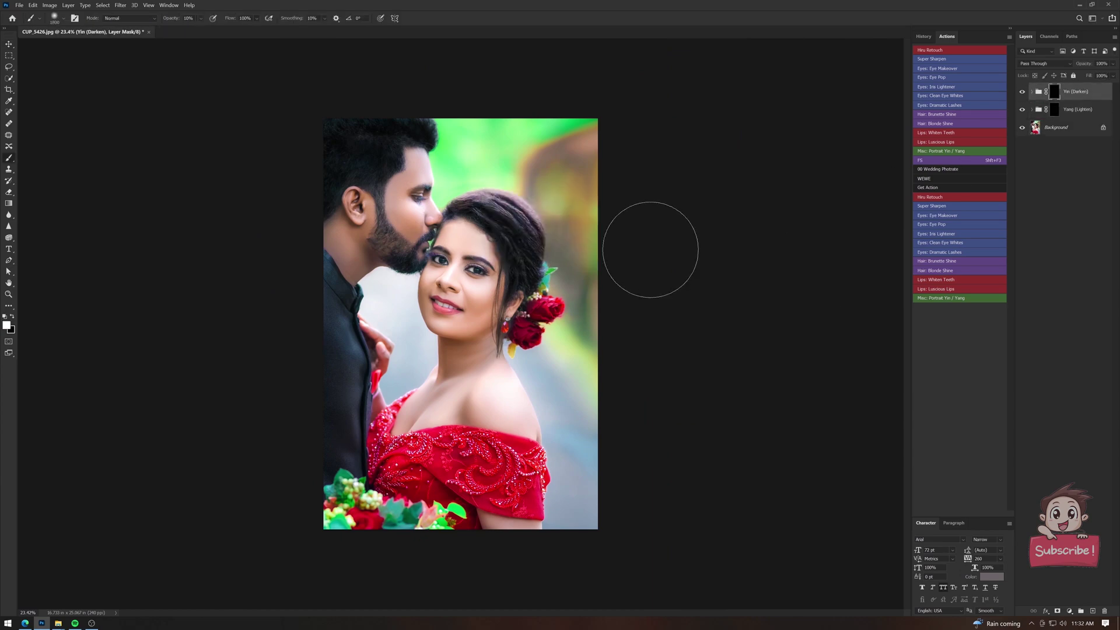
Enlarge the brush and merge the Yin and Yang groups into the image.
{"action": "scroll", "coordinate": [314, 315], "scroll_direction": "up", "scroll_amount": 4}
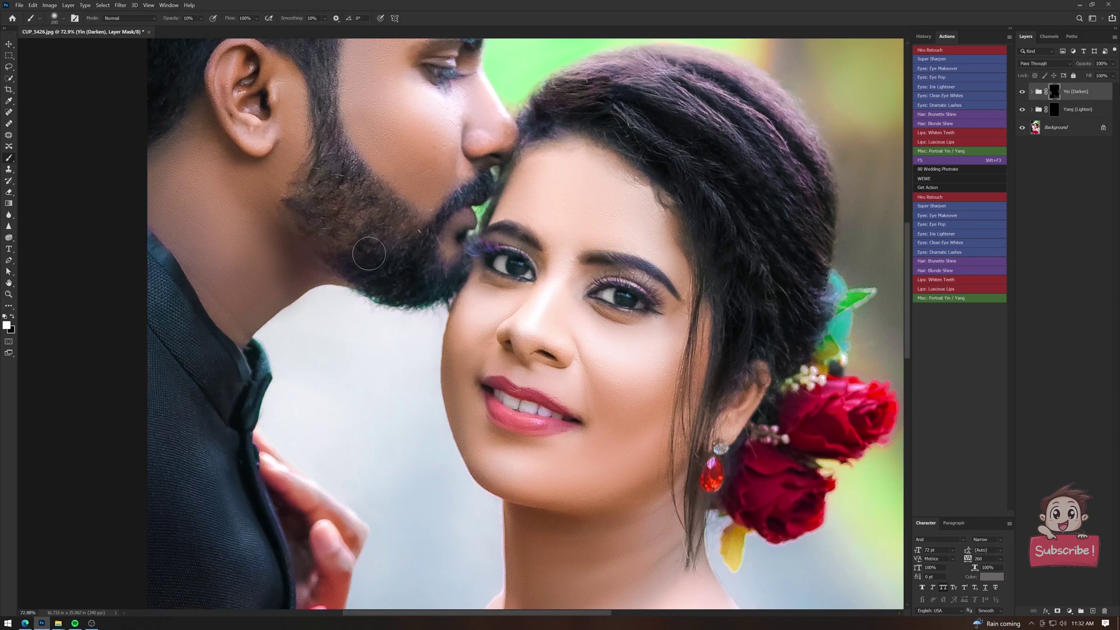
{"action": "scroll", "coordinate": [375, 154], "scroll_direction": "down", "scroll_amount": 3}
{"action": "scroll", "coordinate": [375, 154], "scroll_direction": "down", "scroll_amount": 2}
{"action": "key", "text": "bracketright"}
{"action": "key", "text": "bracketright"}
{"action": "key", "text": "bracketright"}
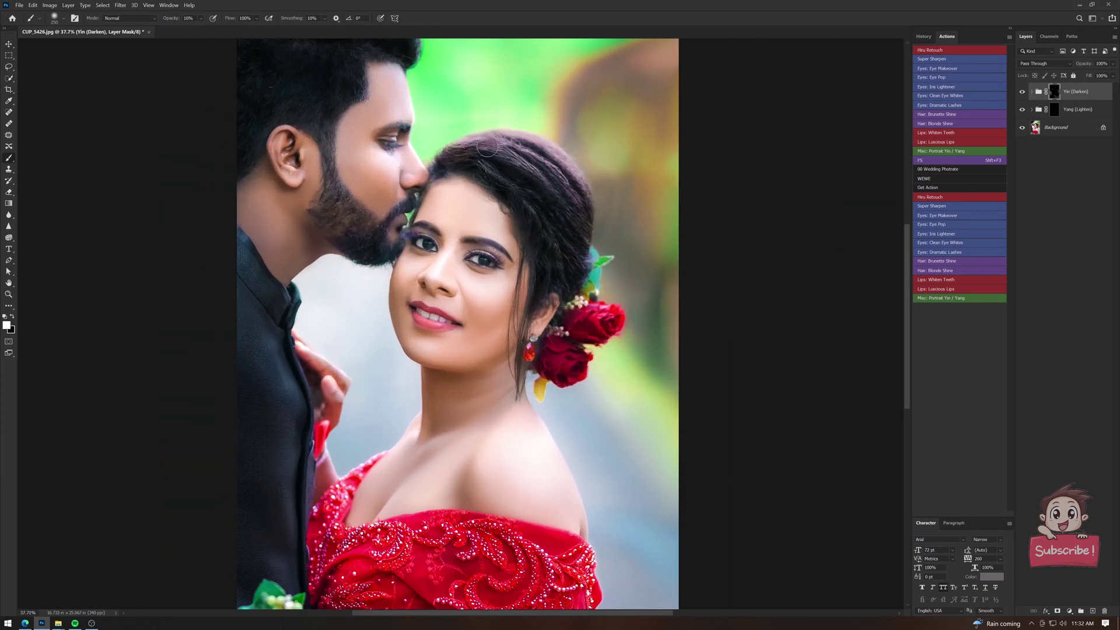
{"action": "scroll", "coordinate": [539, 265], "scroll_direction": "down", "scroll_amount": 2}
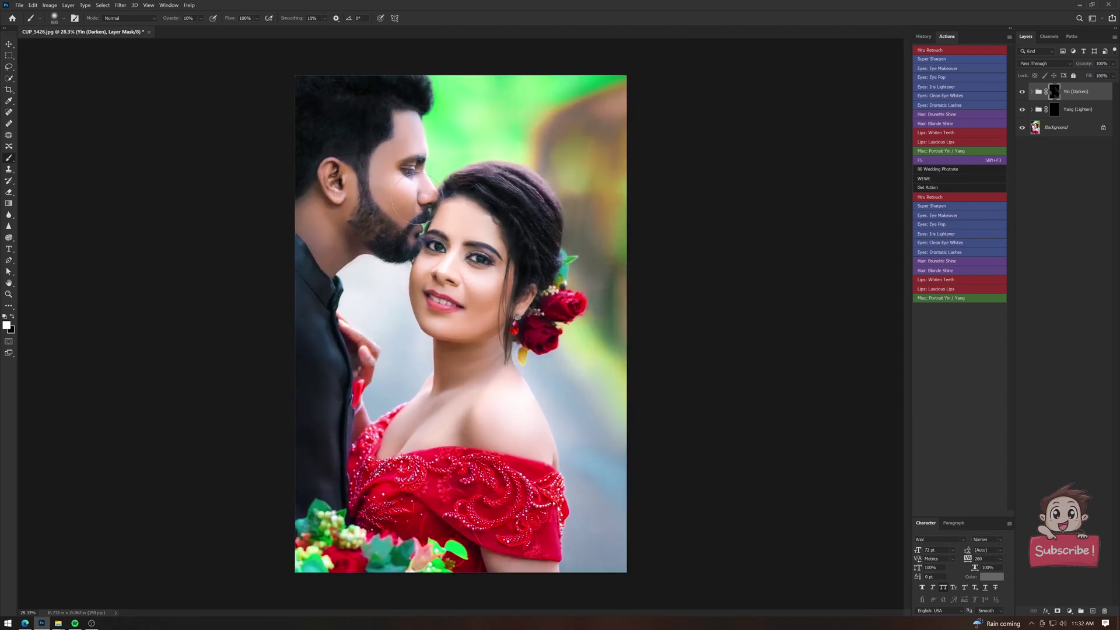
{"action": "scroll", "coordinate": [539, 265], "scroll_direction": "down", "scroll_amount": 1}
{"action": "key", "text": "bracketright"}
{"action": "key", "text": "bracketright"}
{"action": "key", "text": "bracketright"}
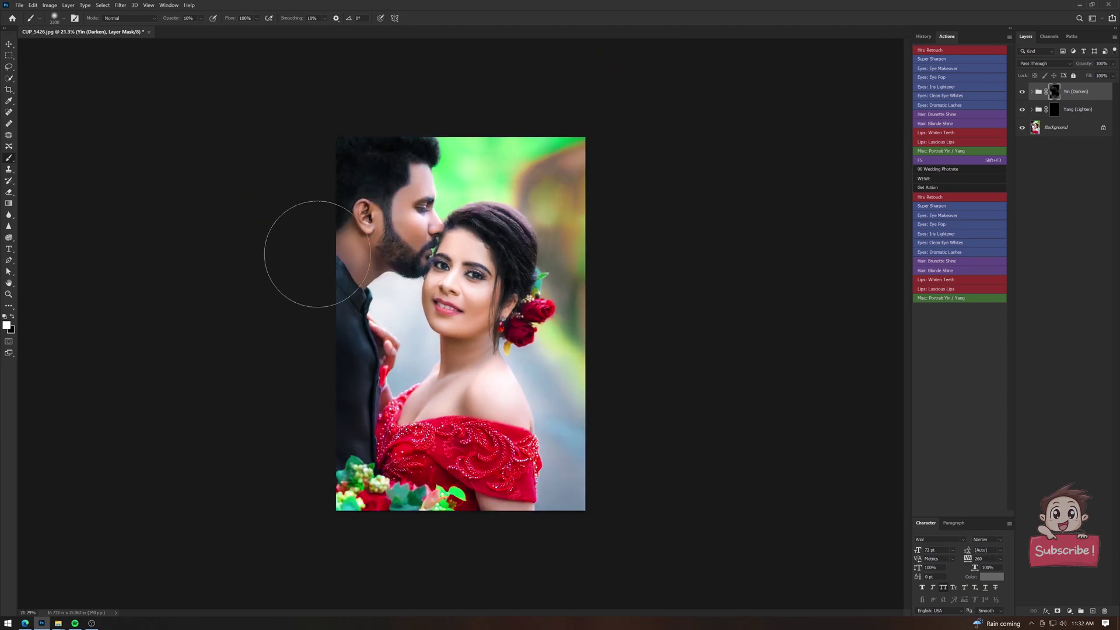
{"action": "key", "text": "ctrl+shift+e"}
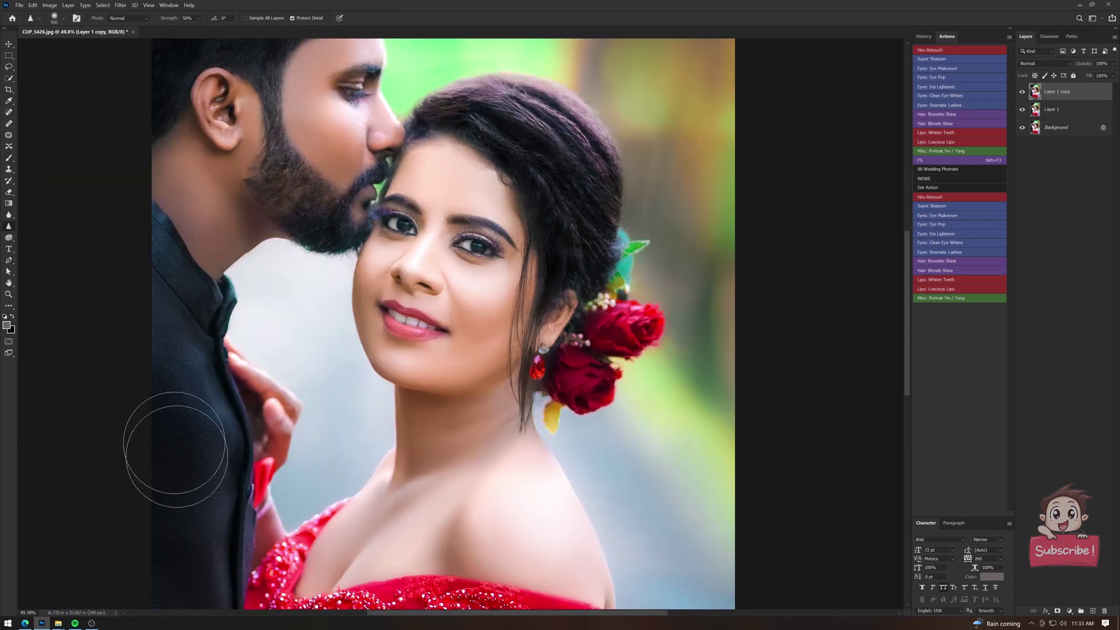
Merge Layer 1 copy into Layer 1, then zoom in on the beard with the Spot Healing Brush.
{"action": "scroll", "coordinate": [175, 449], "scroll_direction": "down", "scroll_amount": 2}
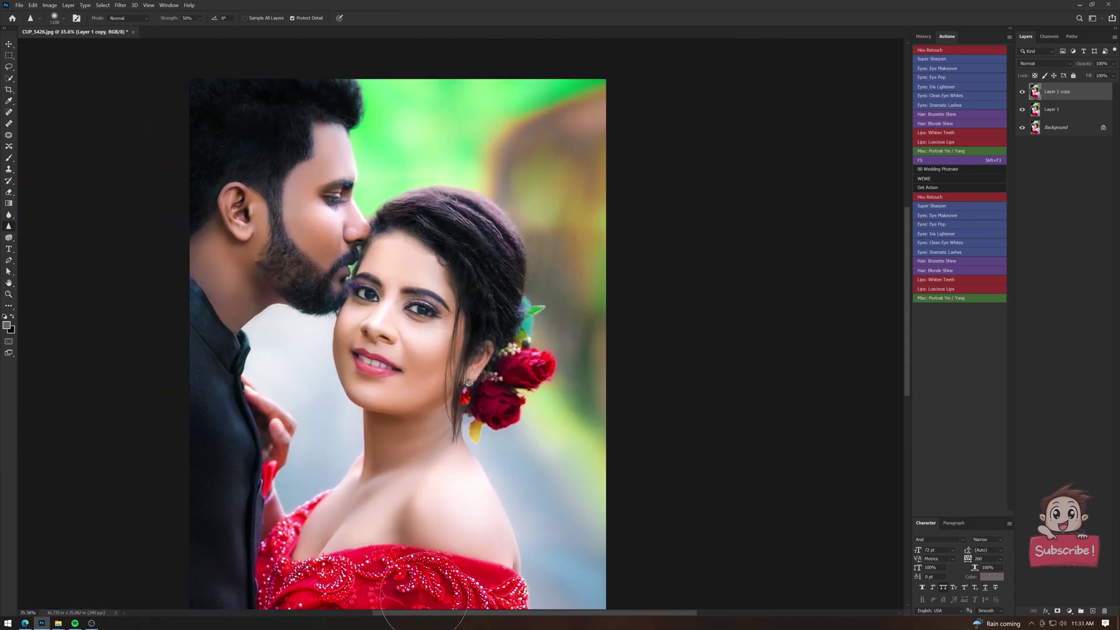
{"action": "scroll", "coordinate": [175, 449], "scroll_direction": "down", "scroll_amount": 2}
{"action": "key", "text": "bracketright"}
{"action": "key", "text": "bracketright"}
{"action": "key", "text": "bracketright"}
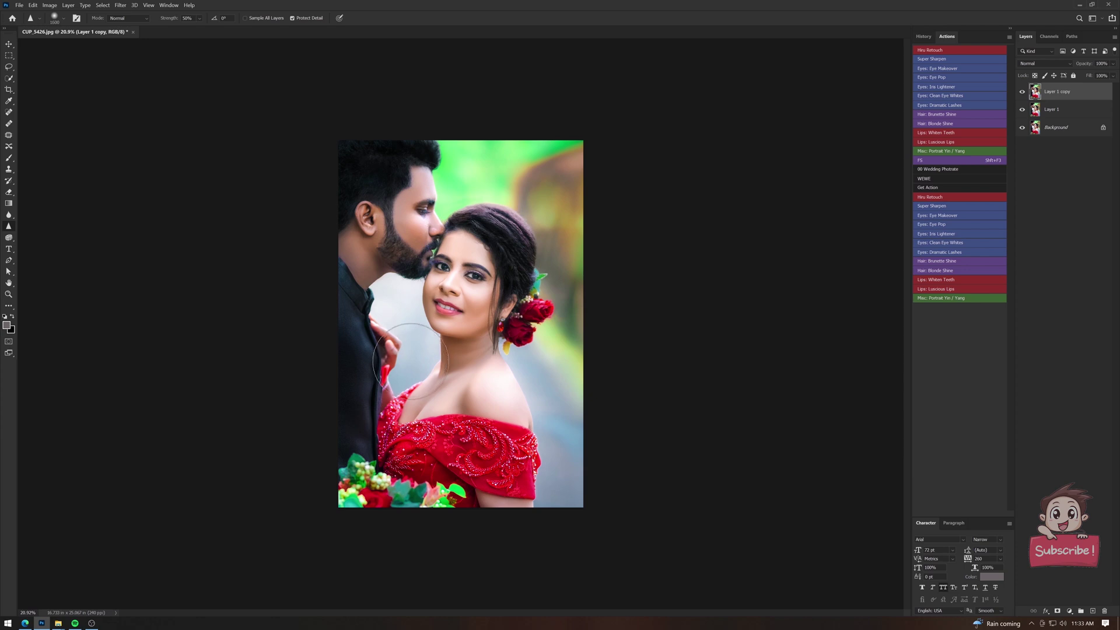
{"action": "key", "text": "bracketright"}
{"action": "key", "text": "bracketright"}
{"action": "key", "text": "bracketright"}
{"action": "scroll", "coordinate": [453, 279], "scroll_direction": "up", "scroll_amount": 7}
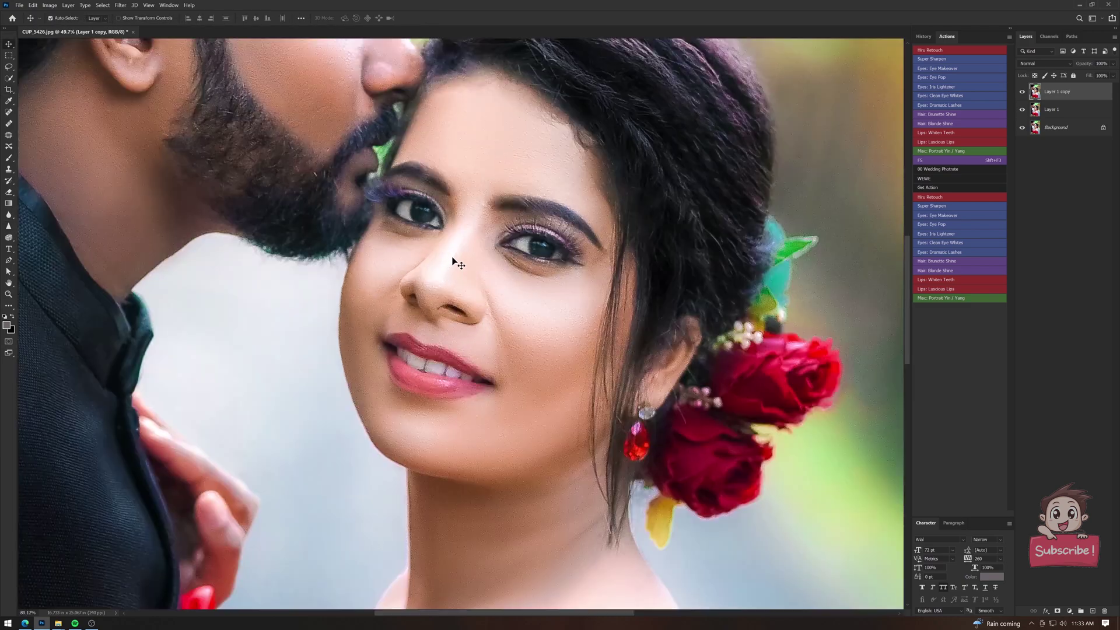
{"action": "scroll", "coordinate": [454, 278], "scroll_direction": "up", "scroll_amount": 2}
{"action": "key", "text": "ctrl+0"}
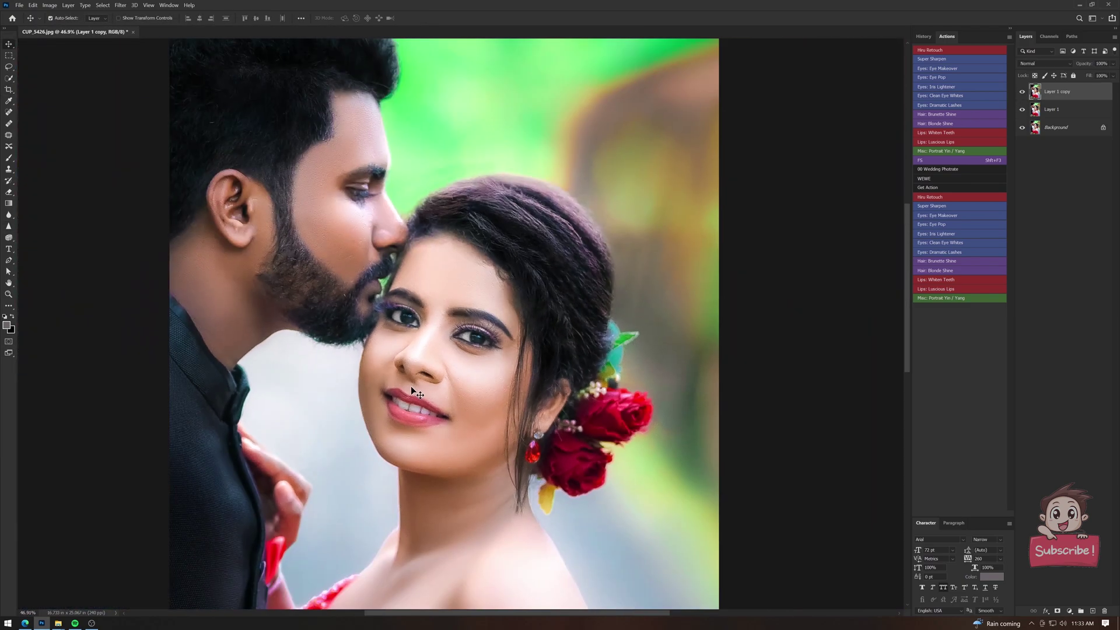
{"action": "key", "text": "Delete"}
{"action": "key", "text": "j"}
{"action": "scroll", "coordinate": [404, 366], "scroll_direction": "up", "scroll_amount": 5}
{"action": "scroll", "coordinate": [397, 266], "scroll_direction": "up", "scroll_amount": 3}
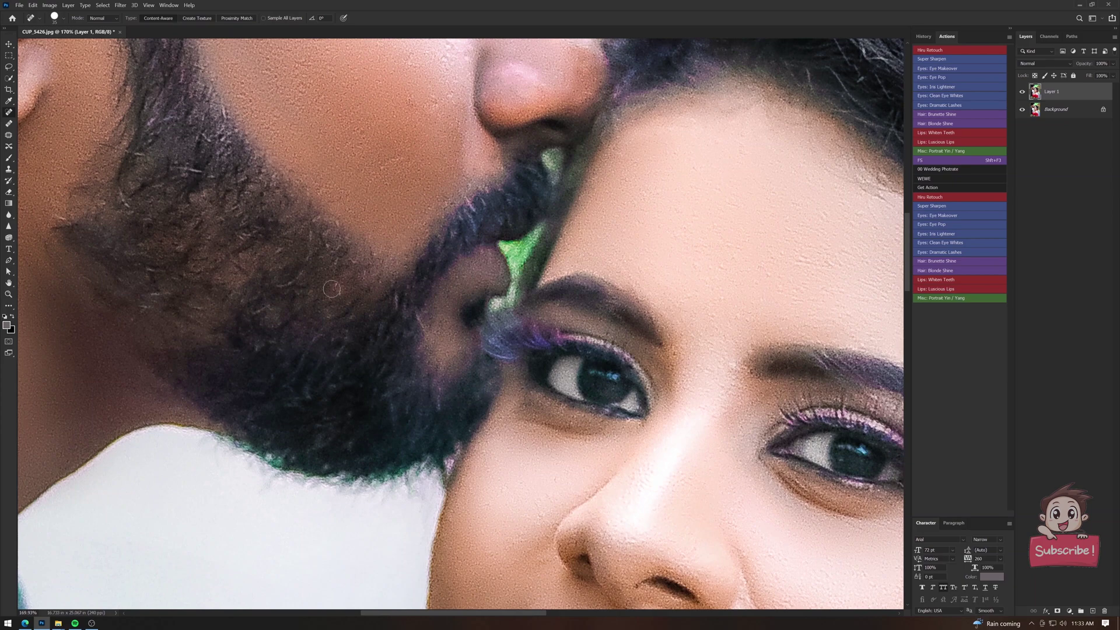
Spot-heal a flaw on the man's beard edge and merge the layers into the Background.
{"action": "left_click_drag", "start_coordinate": [192, 204], "coordinate": [277, 291]}
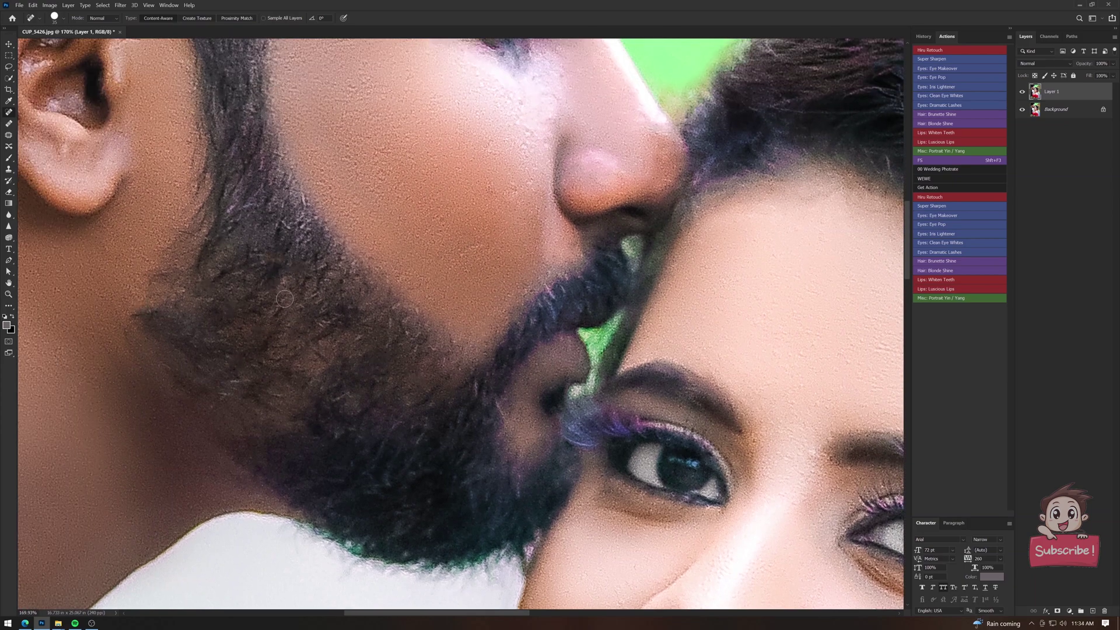
{"action": "scroll", "coordinate": [254, 266], "scroll_direction": "up", "scroll_amount": 2}
{"action": "left_click", "coordinate": [322, 256]}
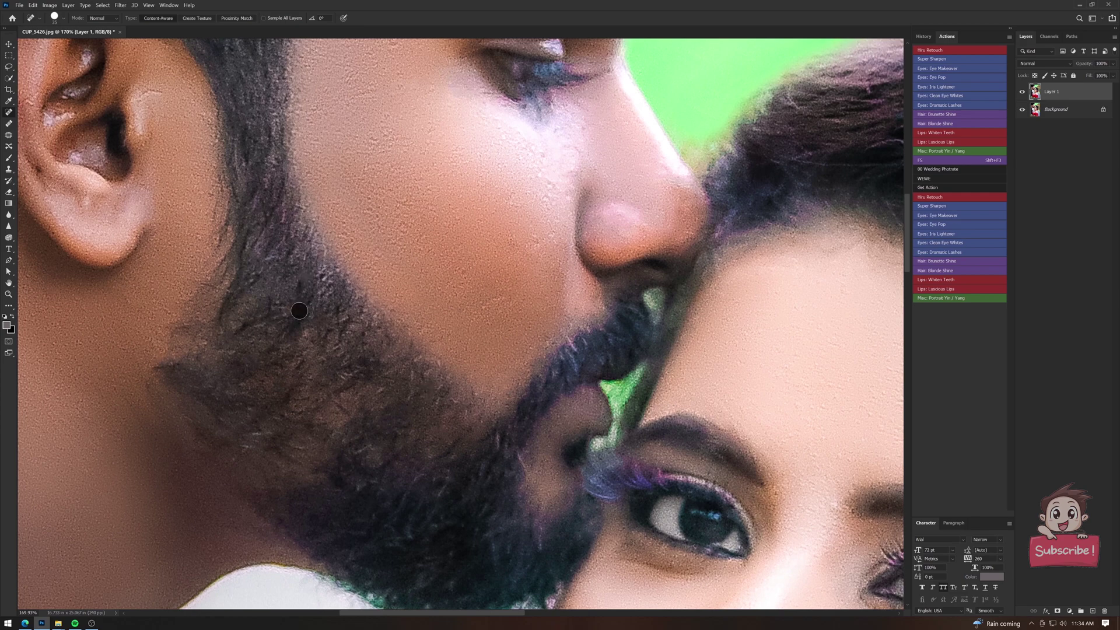
{"action": "scroll", "coordinate": [507, 449], "scroll_direction": "down", "scroll_amount": 3}
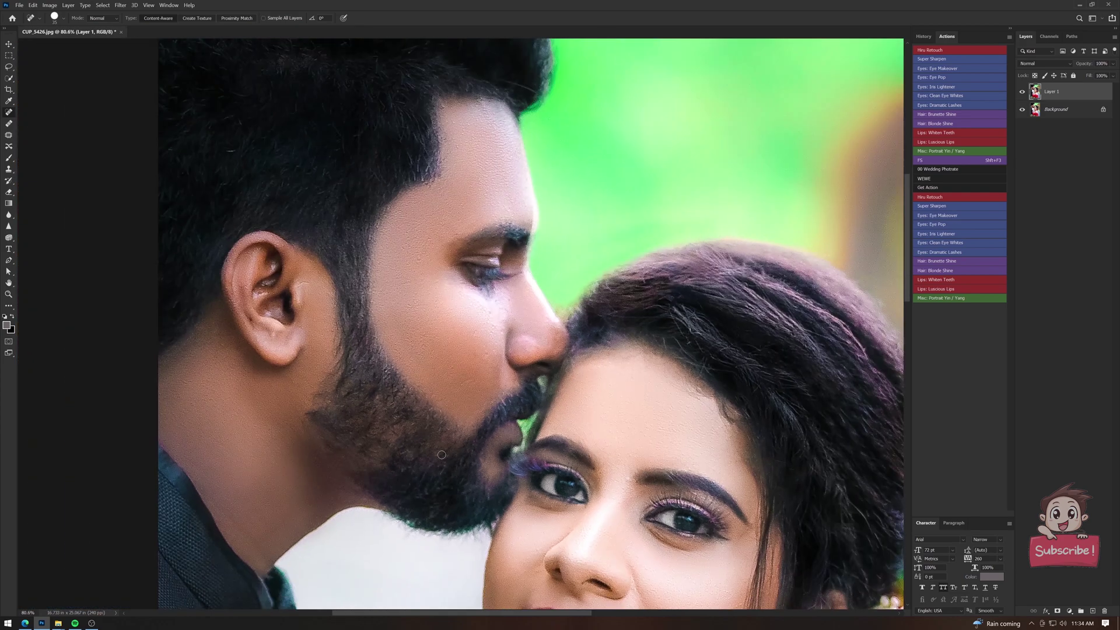
{"action": "scroll", "coordinate": [403, 282], "scroll_direction": "down", "scroll_amount": 2}
{"action": "scroll", "coordinate": [403, 282], "scroll_direction": "down", "scroll_amount": 2}
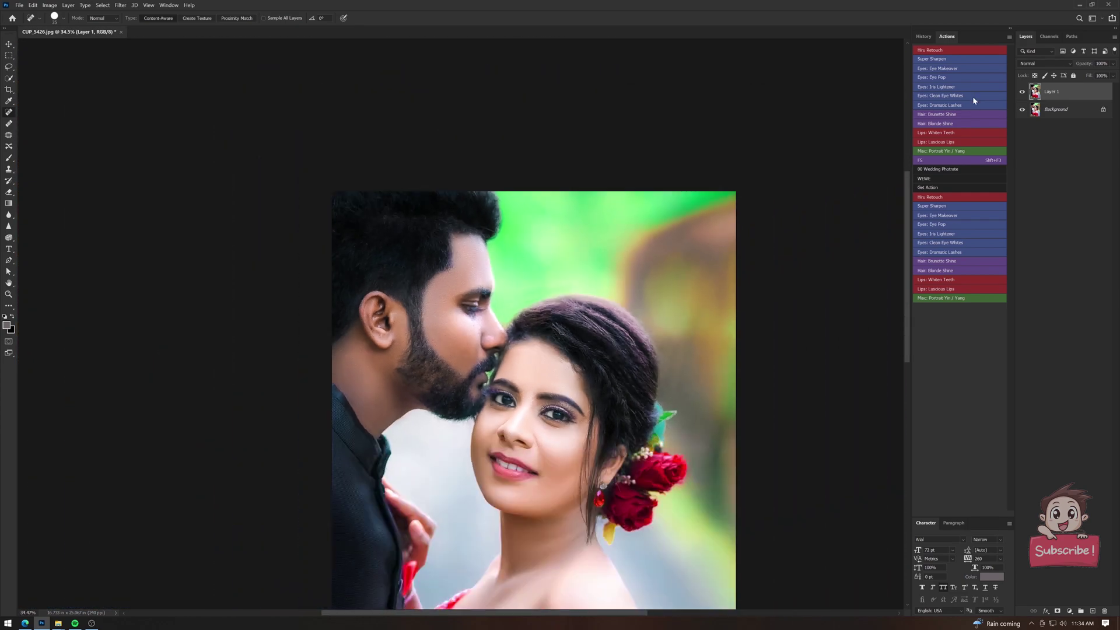
{"action": "key", "text": "ctrl+e"}
Duplicate the flattened image onto a new layer.
{"action": "scroll", "coordinate": [523, 293], "scroll_direction": "up", "scroll_amount": 3}
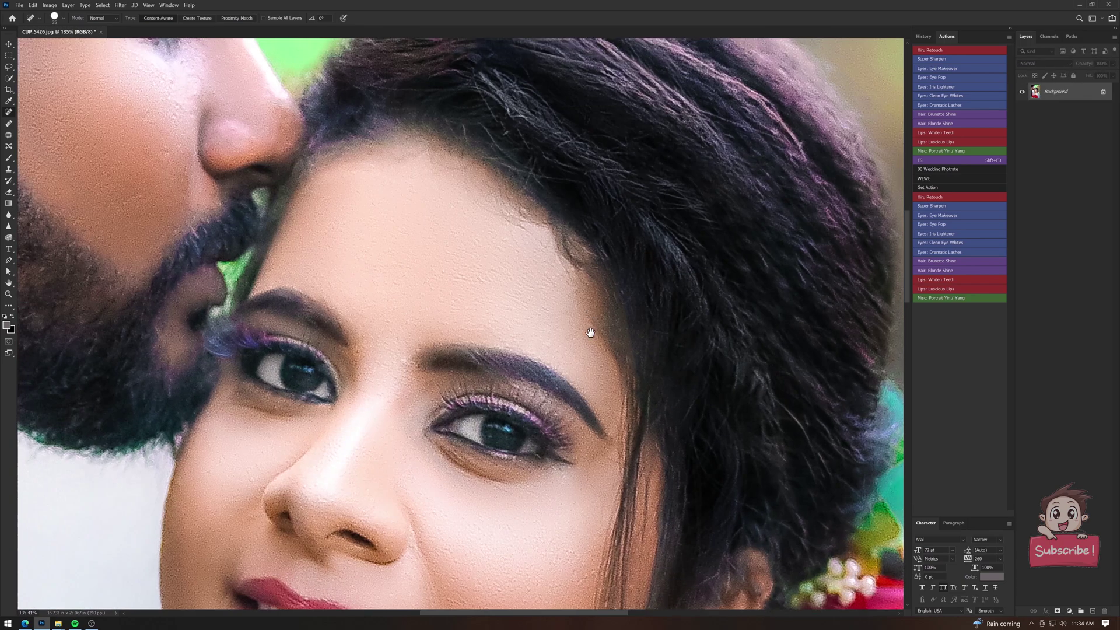
{"action": "scroll", "coordinate": [523, 293], "scroll_direction": "up", "scroll_amount": 2}
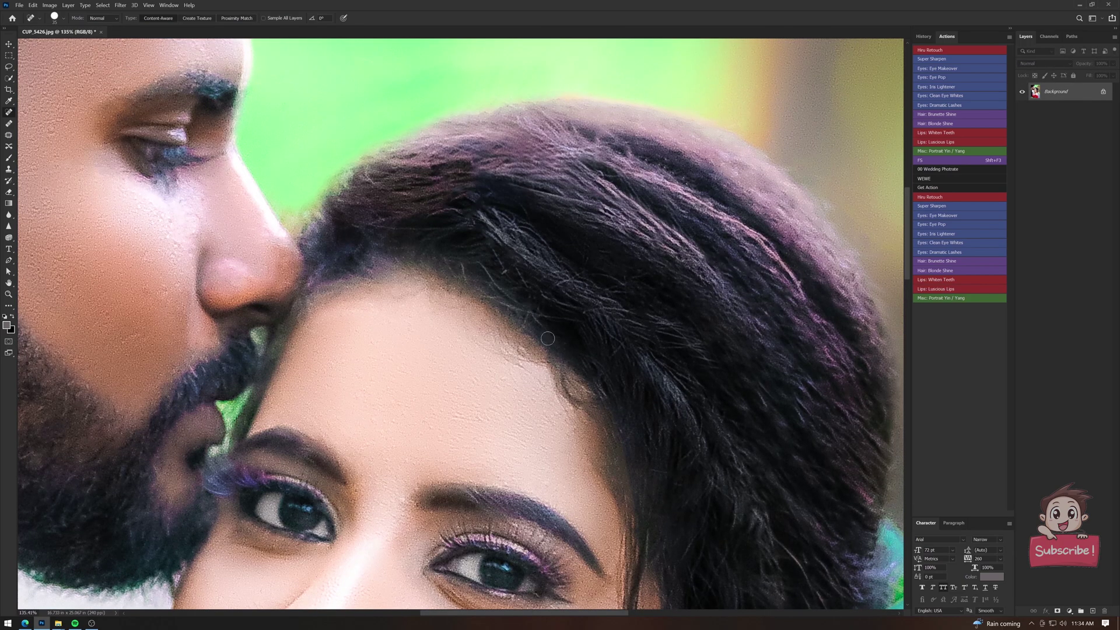
{"action": "scroll", "coordinate": [530, 303], "scroll_direction": "up", "scroll_amount": 2}
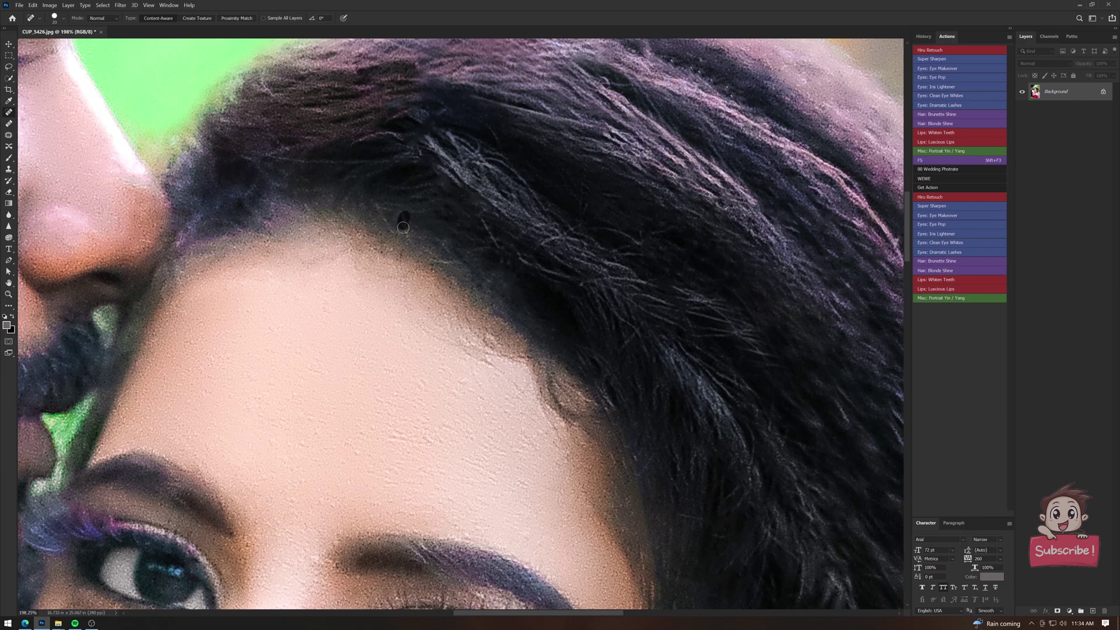
{"action": "scroll", "coordinate": [292, 164], "scroll_direction": "down", "scroll_amount": 2}
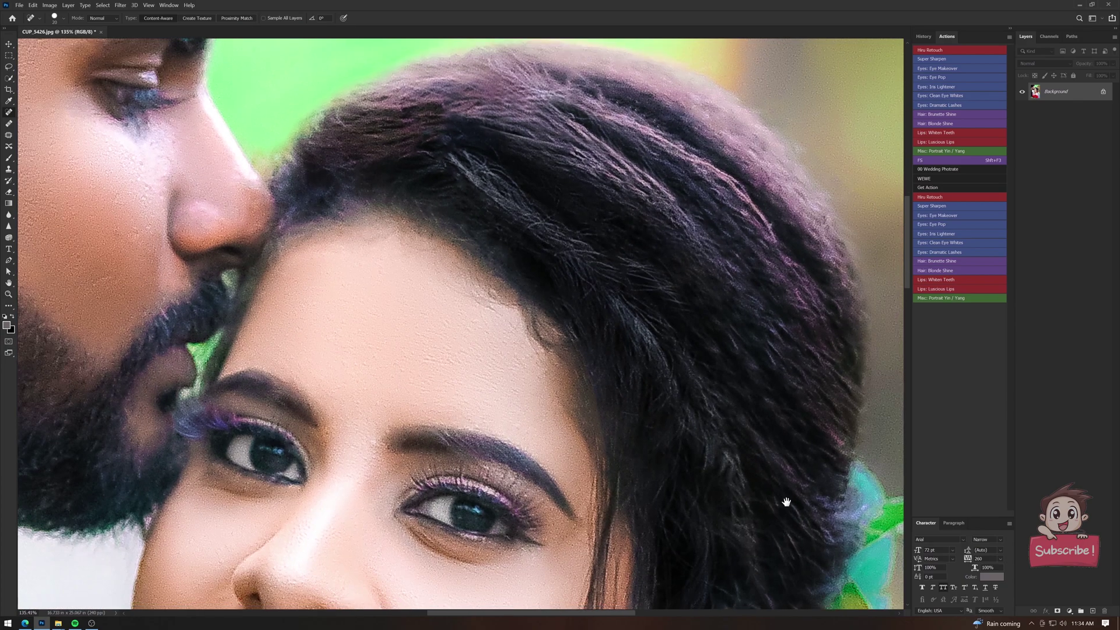
{"action": "scroll", "coordinate": [701, 406], "scroll_direction": "down", "scroll_amount": 3}
{"action": "key", "text": "ctrl+j"}
{"action": "key", "text": "v"}
{"action": "scroll", "coordinate": [534, 251], "scroll_direction": "down", "scroll_amount": 3}
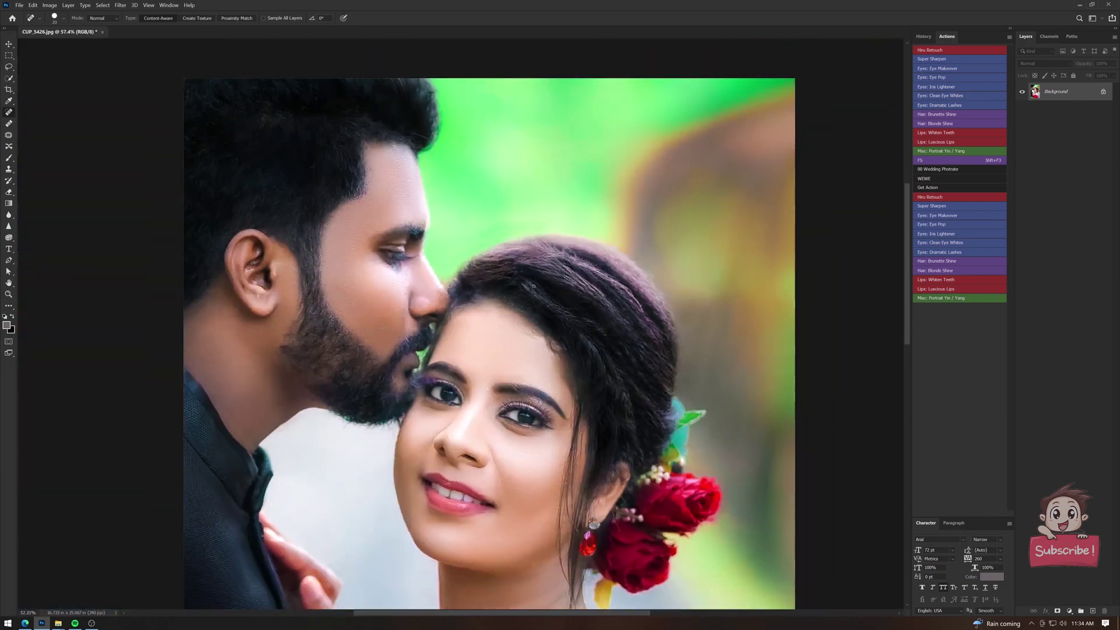
{"action": "scroll", "coordinate": [534, 250], "scroll_direction": "down", "scroll_amount": 2}
{"action": "scroll", "coordinate": [534, 251], "scroll_direction": "up", "scroll_amount": 1}
Select the woman's irises with Quick Mask and enhance them with a Levels adjustment.
{"action": "key", "text": "q"}
{"action": "key", "text": "b"}
{"action": "scroll", "coordinate": [534, 251], "scroll_direction": "up", "scroll_amount": 3}
{"action": "scroll", "coordinate": [516, 234], "scroll_direction": "up", "scroll_amount": 3}
{"action": "left_click_drag", "start_coordinate": [517, 235], "coordinate": [511, 227]}
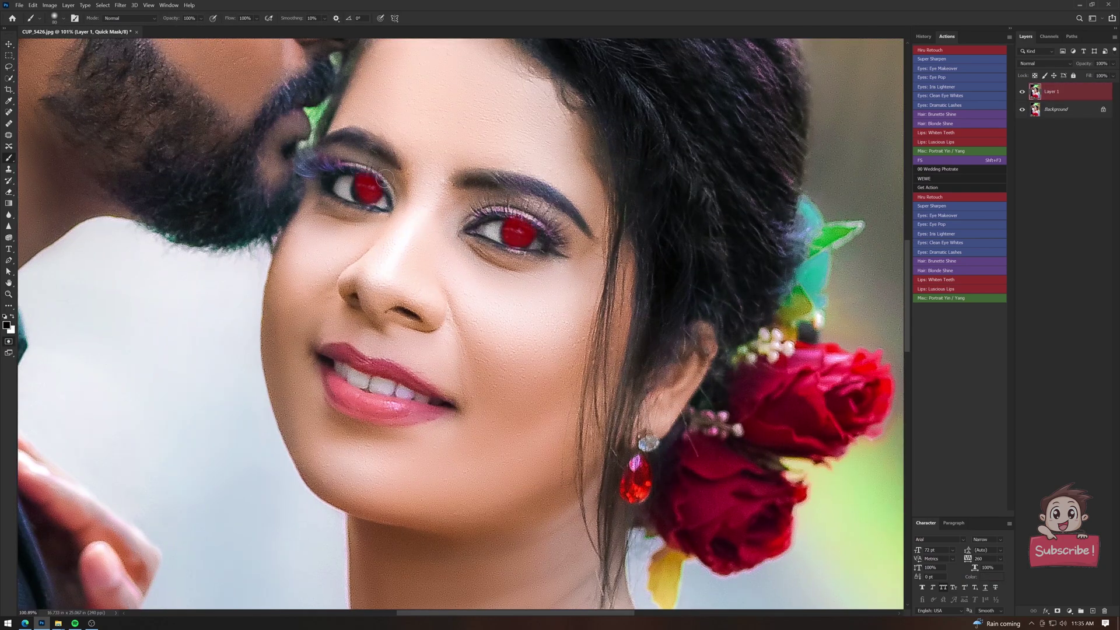
{"action": "key", "text": "q"}
{"action": "scroll", "coordinate": [530, 251], "scroll_direction": "down", "scroll_amount": 3}
{"action": "key", "text": "ctrl+l"}
{"action": "key", "text": "Return"}
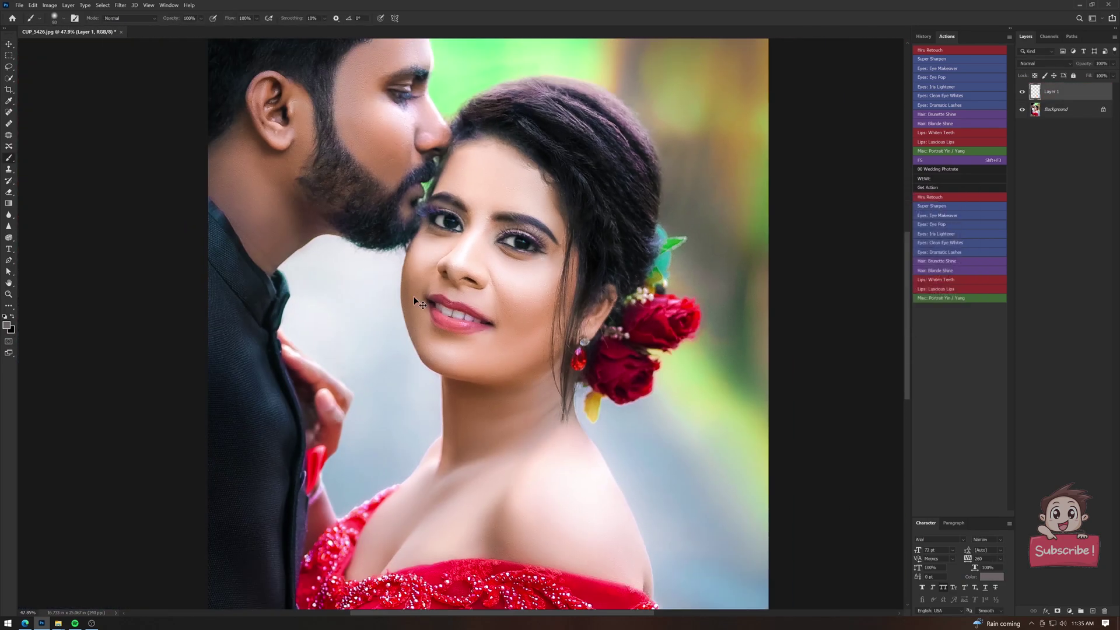
{"action": "scroll", "coordinate": [414, 297], "scroll_direction": "down", "scroll_amount": 2}
Merge the eye layer into the Background and duplicate the photo onto a new layer.
{"action": "key", "text": "ctrl+e"}
{"action": "key", "text": "ctrl+minus"}
{"action": "key", "text": "ctrl+minus"}
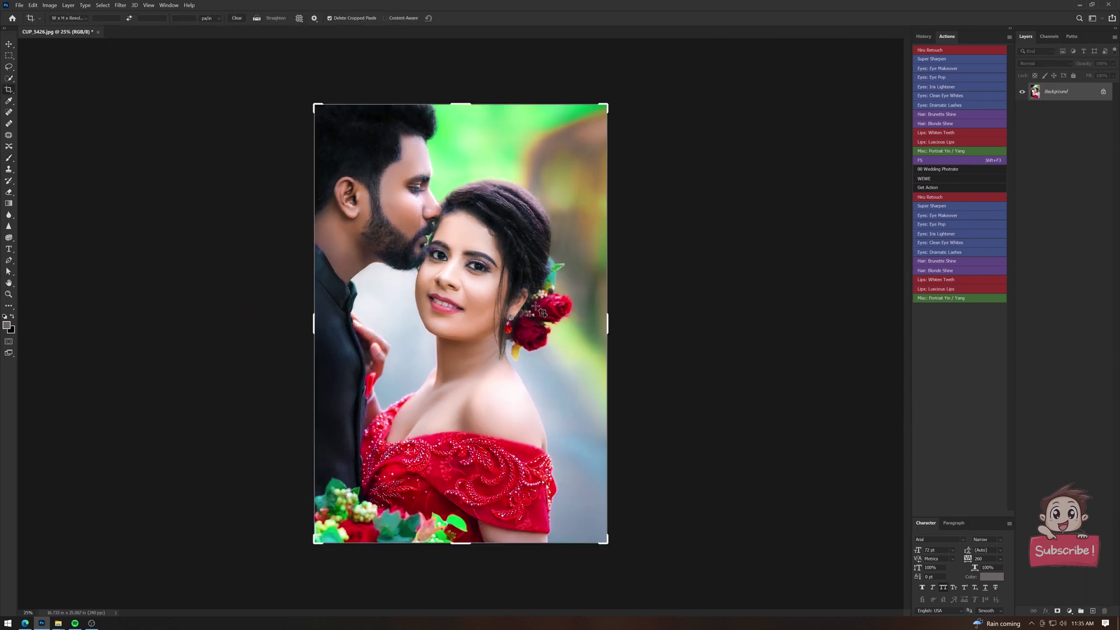
{"action": "key", "text": "v"}
{"action": "key", "text": "ctrl+j"}
{"action": "key", "text": "ctrl+j"}
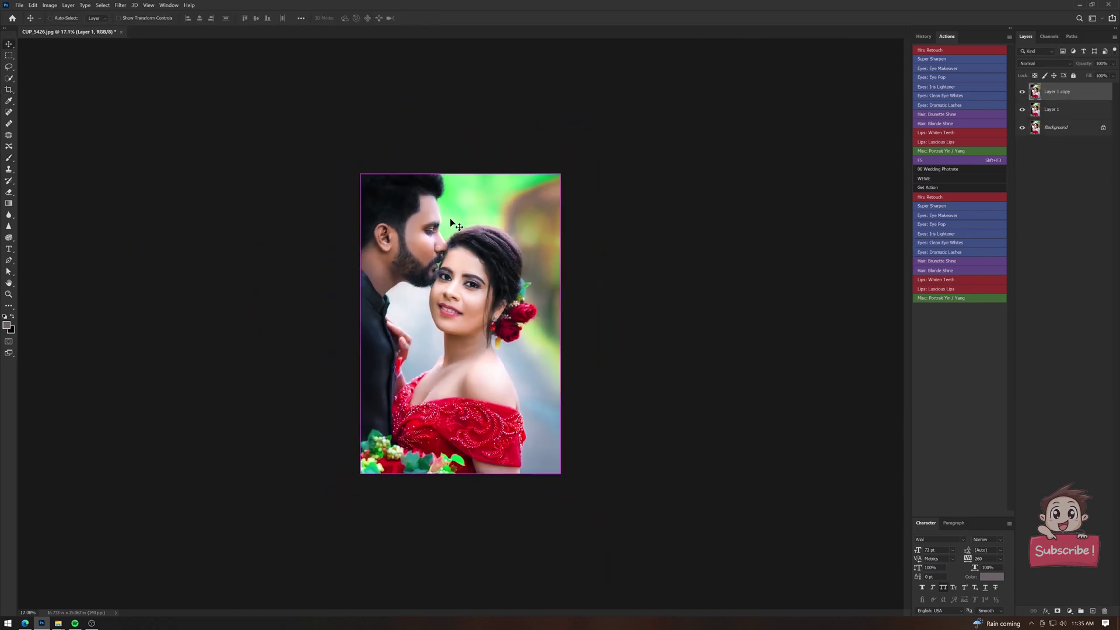
In Camera Raw, add an inverted radial gradient around the couple with Blacks -15.
{"action": "key", "text": "ctrl+shift+a"}
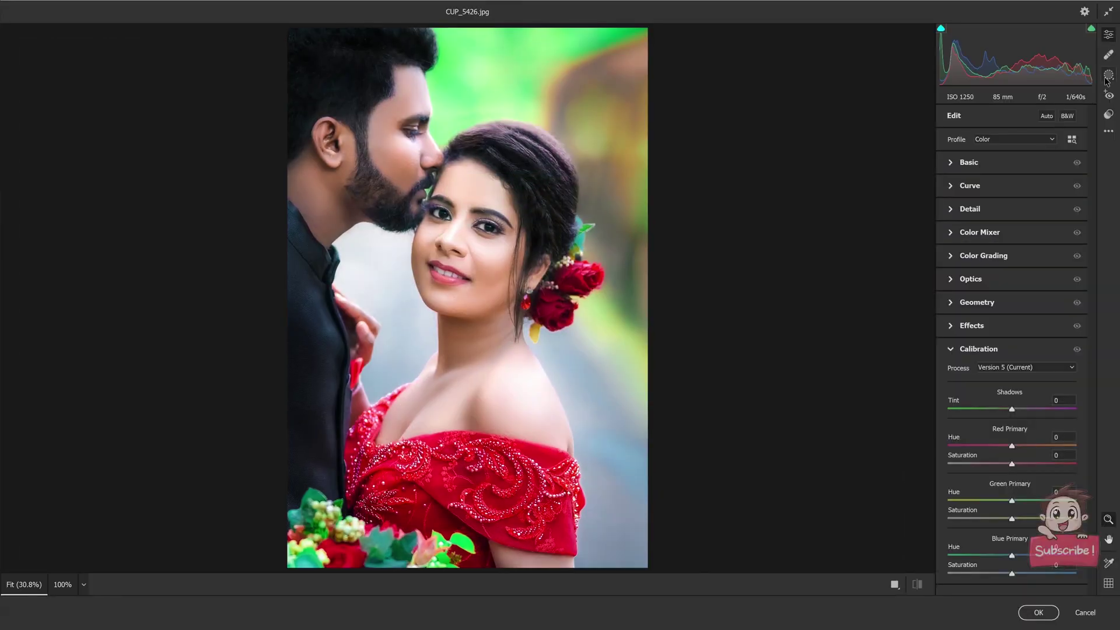
{"action": "left_click", "coordinate": [1108, 74]}
{"action": "left_click", "coordinate": [986, 227]}
{"action": "mouse_move", "coordinate": [469, 261]}
{"action": "left_mouse_down"}
{"action": "mouse_move", "coordinate": [508, 366]}
{"action": "mouse_move", "coordinate": [586, 459]}
{"action": "left_mouse_up"}
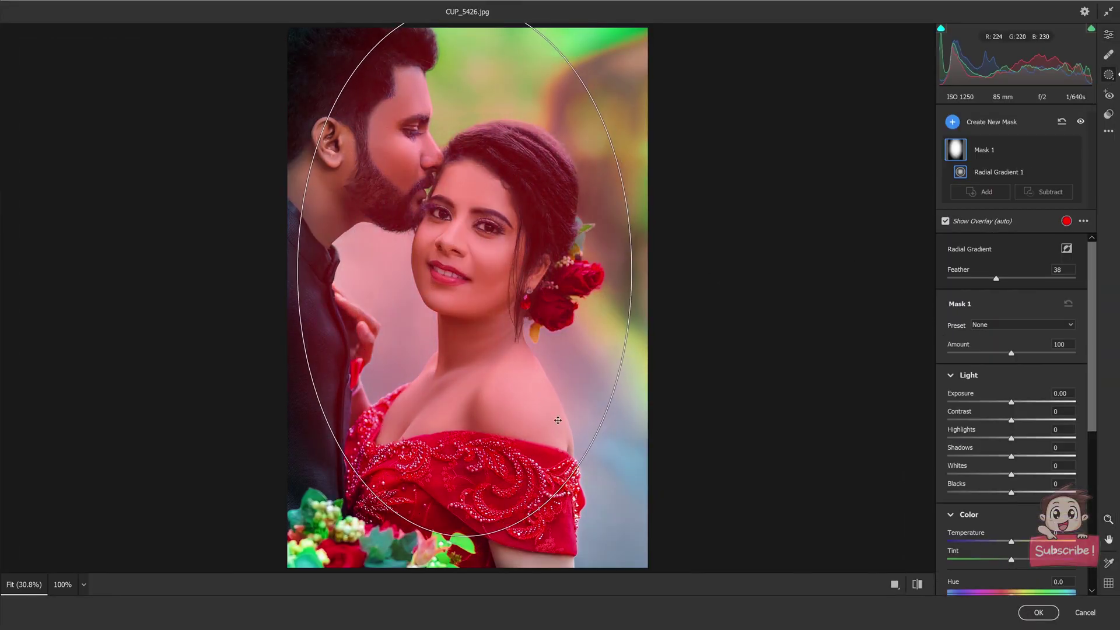
{"action": "left_click", "coordinate": [1066, 249]}
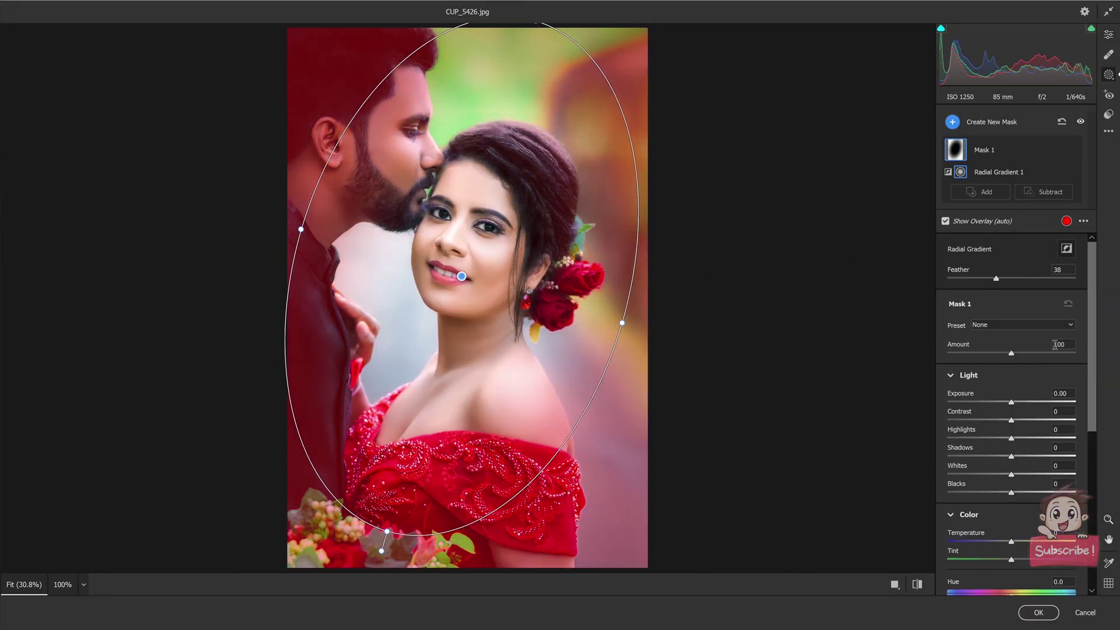
{"action": "left_click", "coordinate": [1002, 493]}
{"action": "scroll", "coordinate": [1002, 519], "scroll_direction": "down", "scroll_amount": 3}
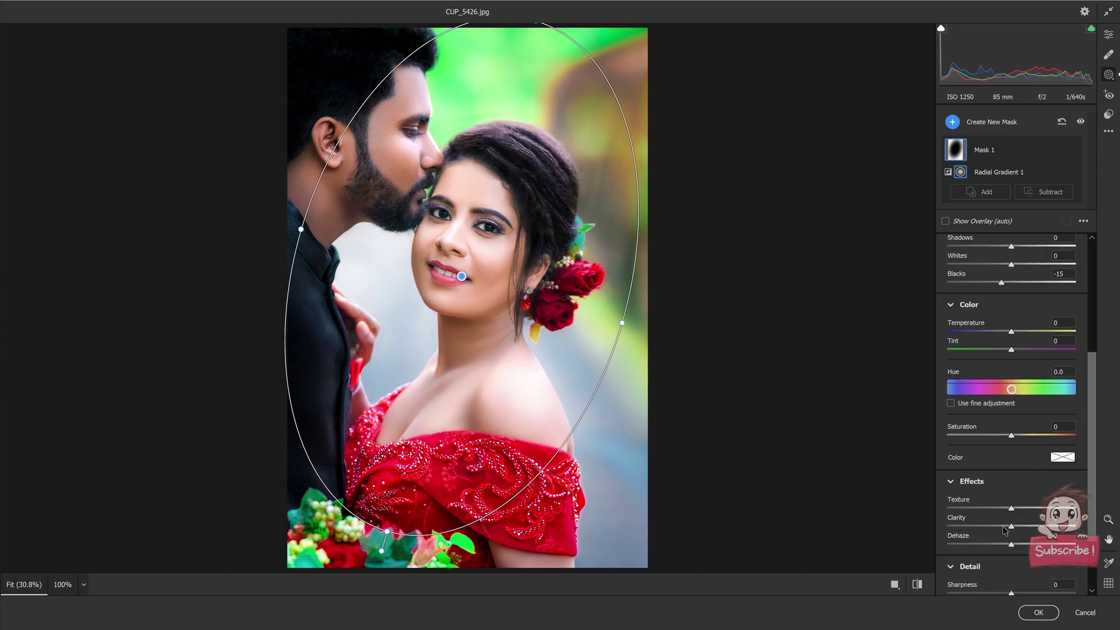
{"action": "left_click", "coordinate": [1038, 612]}
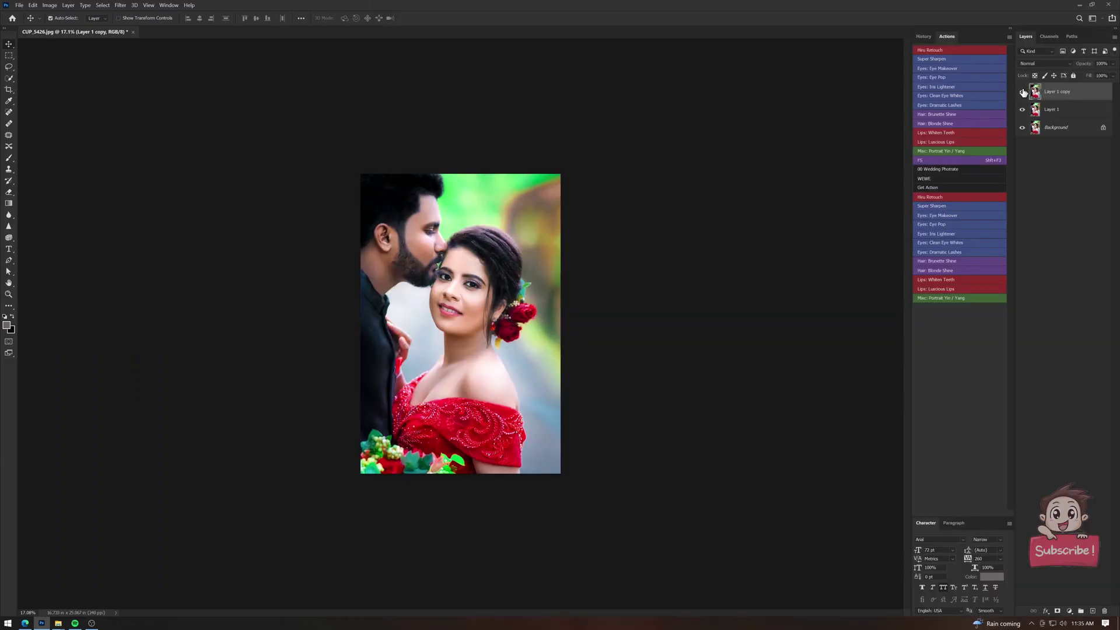
Flatten all layers and save the portrait as the JPEG CUP_5426 OK.jpg.
{"action": "key", "text": "ctrl+shift+e"}
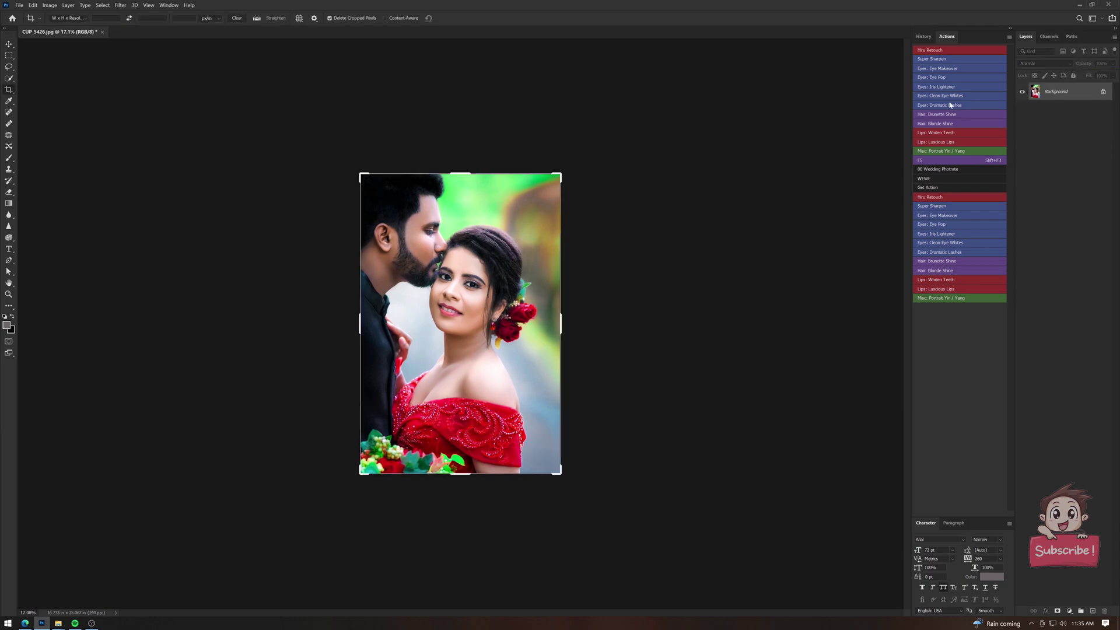
{"action": "key", "text": "ctrl+plus"}
{"action": "key", "text": "ctrl+shift+s"}
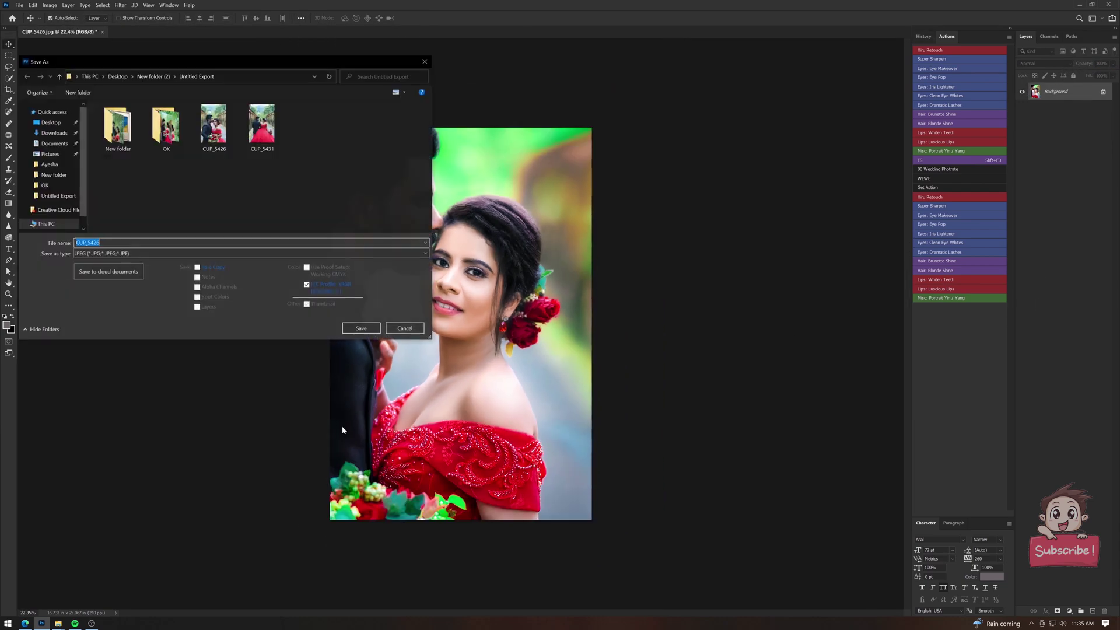
{"action": "key", "text": "Return"}
{"action": "key", "text": "Return"}
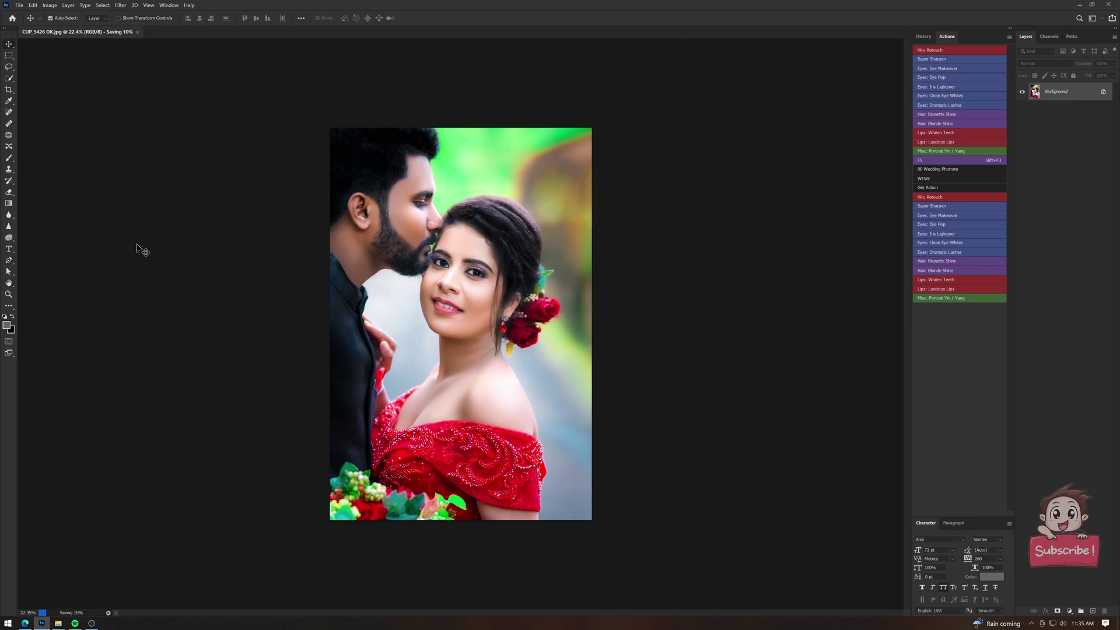
Step back to the original CUP_5426.jpg history snapshot to compare with the retouch.
{"action": "scroll", "coordinate": [1006, 96], "scroll_direction": "up", "scroll_amount": 2}
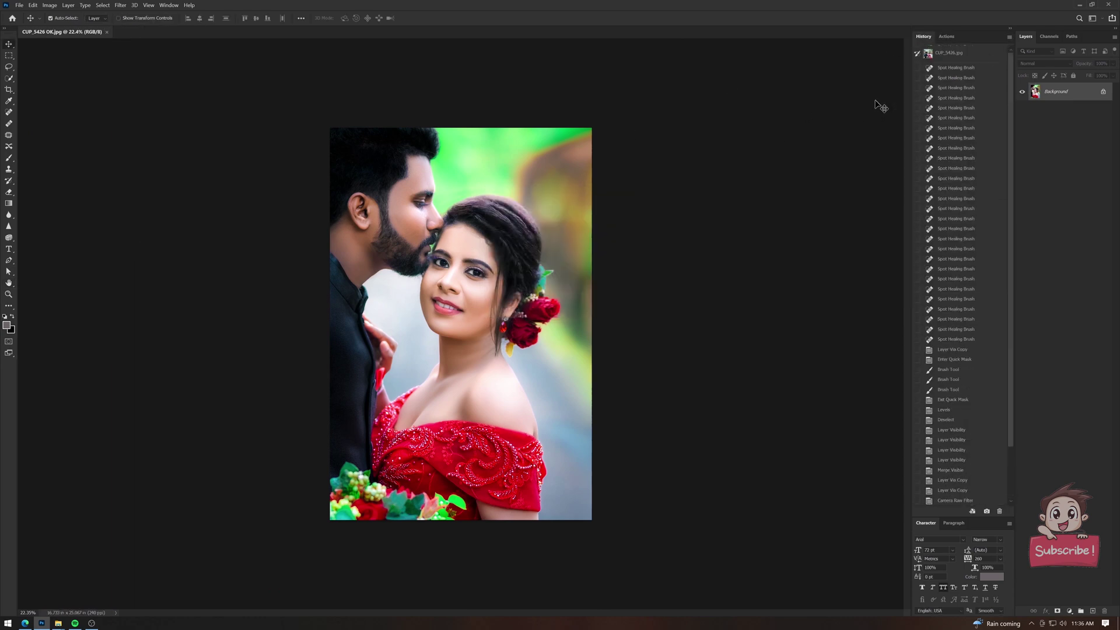
{"action": "scroll", "coordinate": [877, 105], "scroll_direction": "up", "scroll_amount": 1}
{"action": "scroll", "coordinate": [887, 150], "scroll_direction": "down", "scroll_amount": 2}
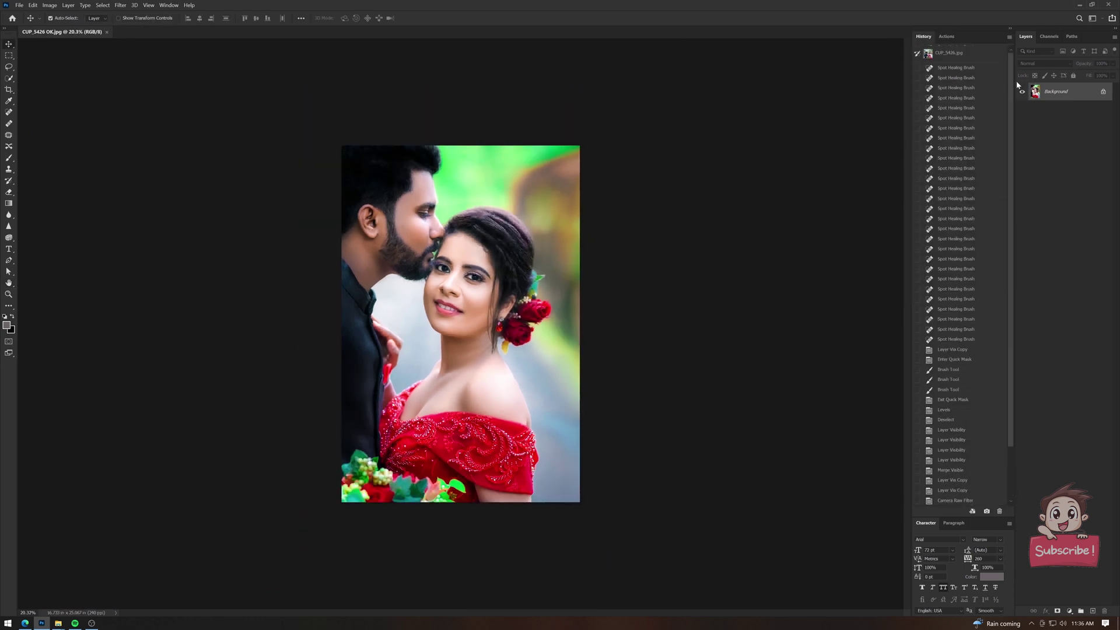
{"action": "left_click", "coordinate": [979, 57]}
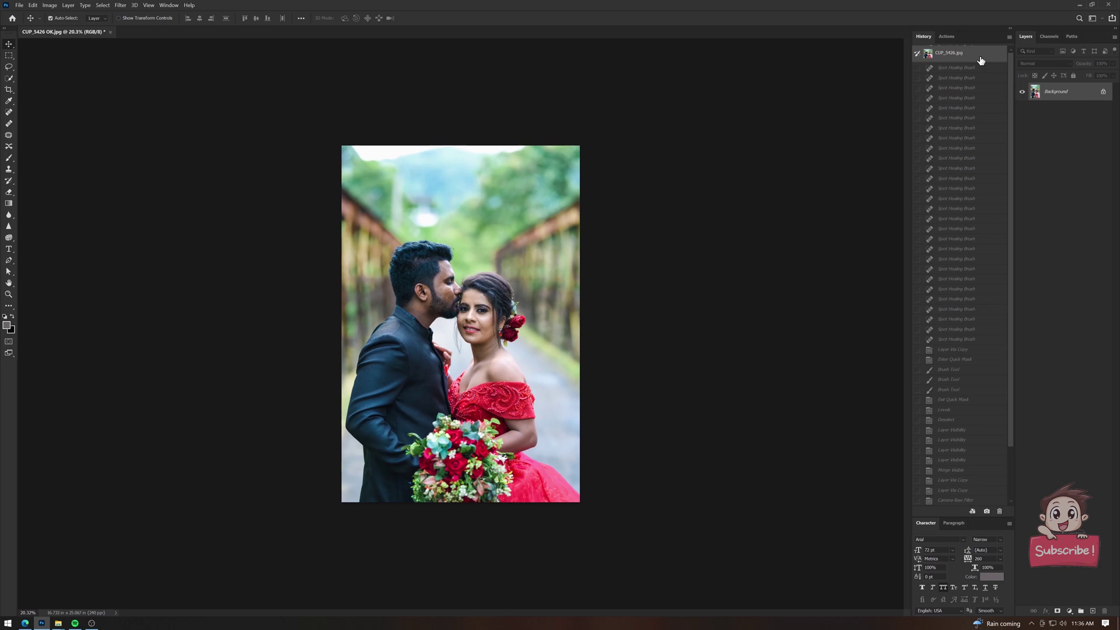